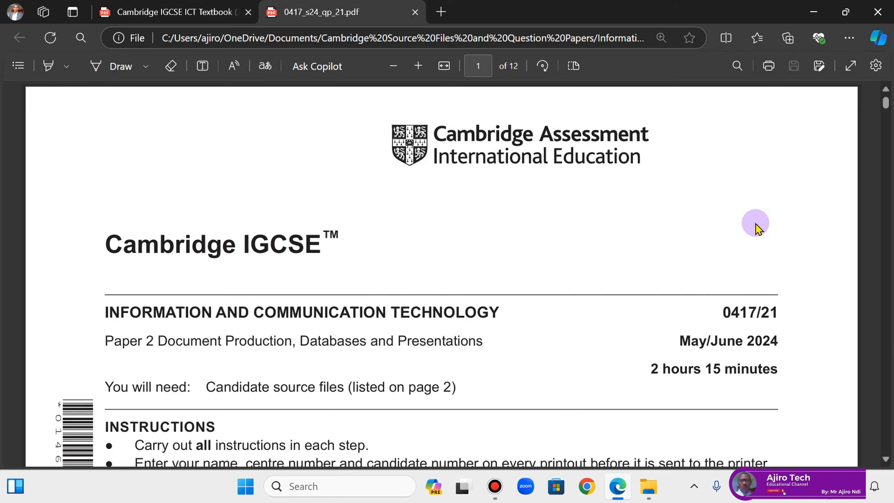
- Scroll the question paper down to page 2's list of eight j2421 source files
left_click(886, 457)
scroll(888, 459, "down", 5)
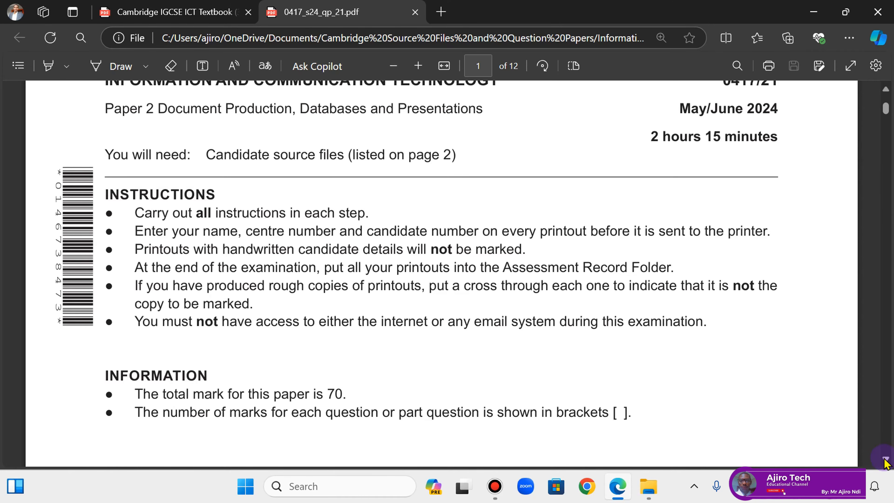
scroll(886, 463, "down", 10)
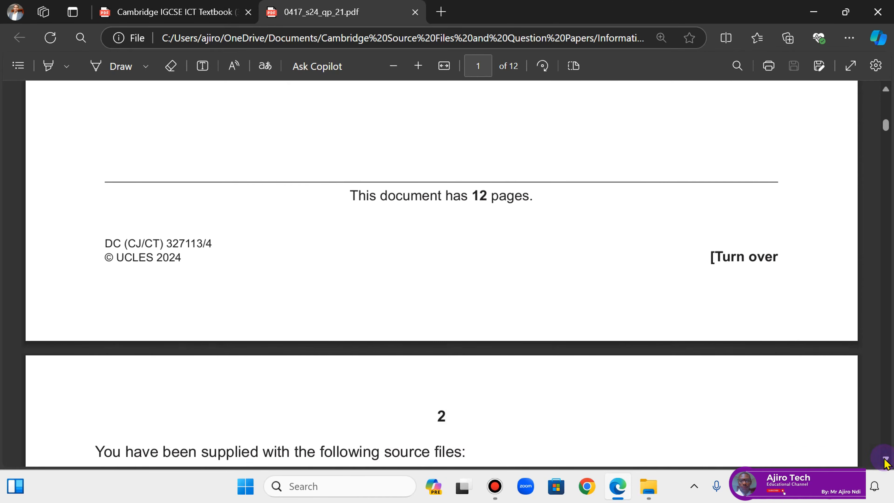
scroll(886, 463, "down", 5)
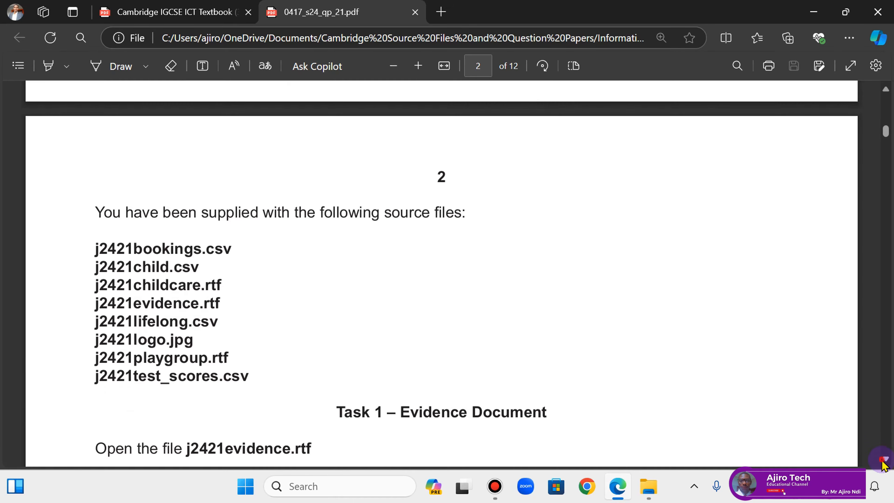
scroll(885, 465, "down", 3)
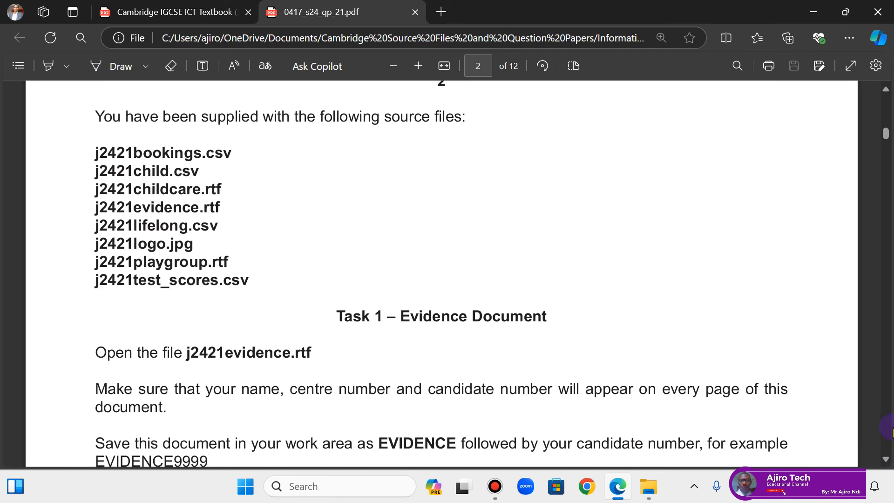
- Advance to Task 2 step 1: open j2421childcare.rtf and save it as NURSERY
left_click(885, 458)
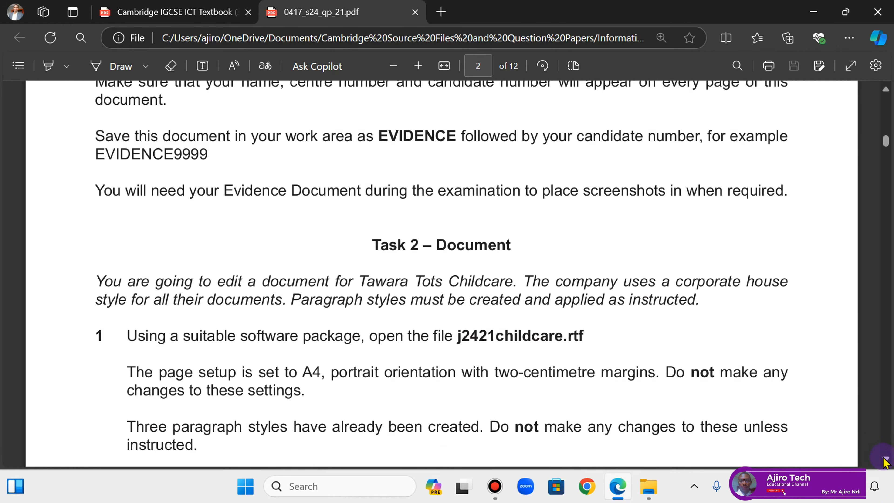
left_click(883, 458)
left_click(883, 458)
left_click(882, 459)
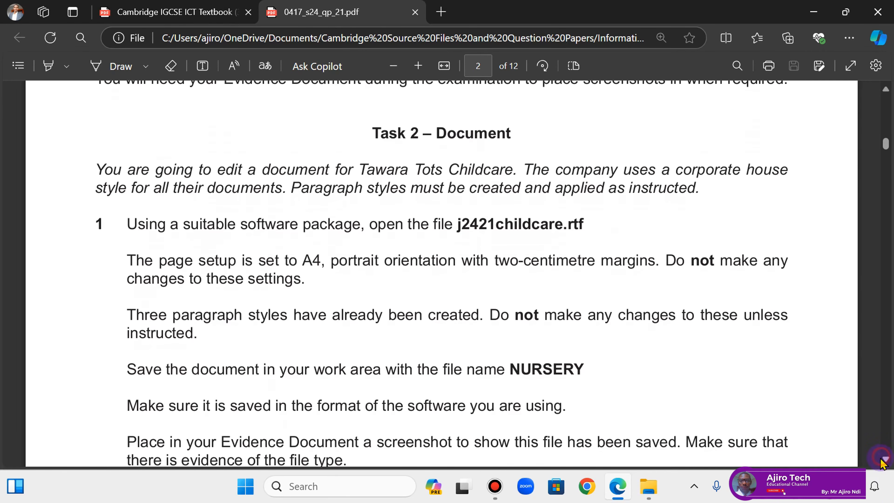
left_click(883, 458)
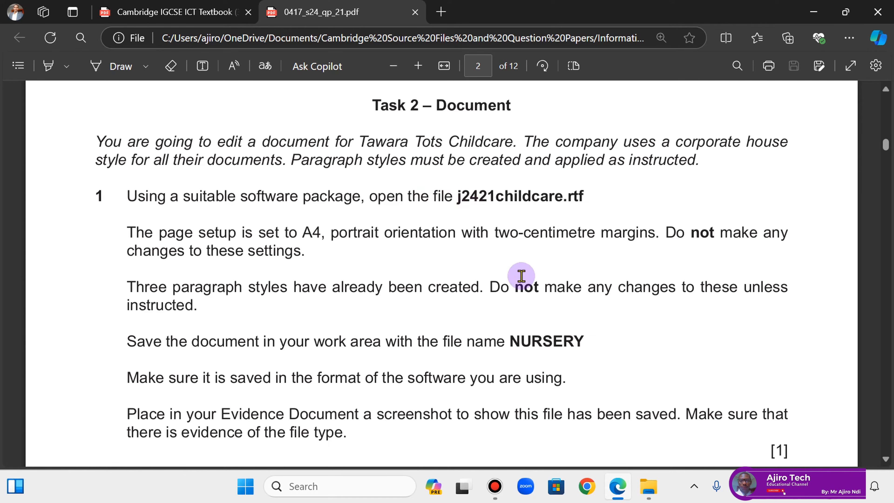
left_click(647, 490)
- Open j2421childcare.rtf from the 0417_s24_sf_21 folder with Word
left_click(647, 490)
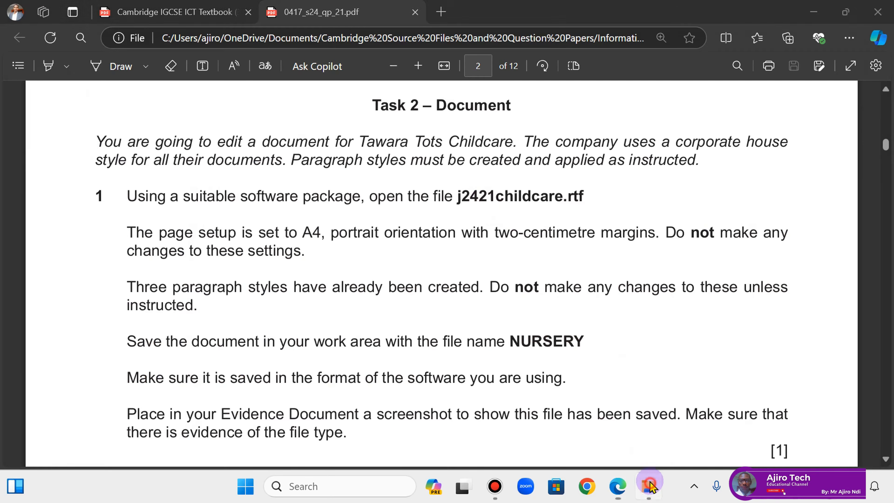
left_click(649, 487)
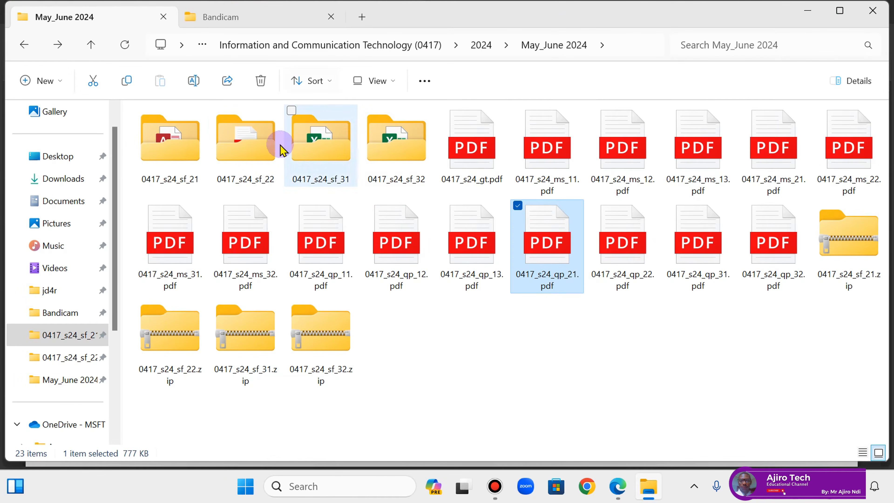
double_click(162, 159)
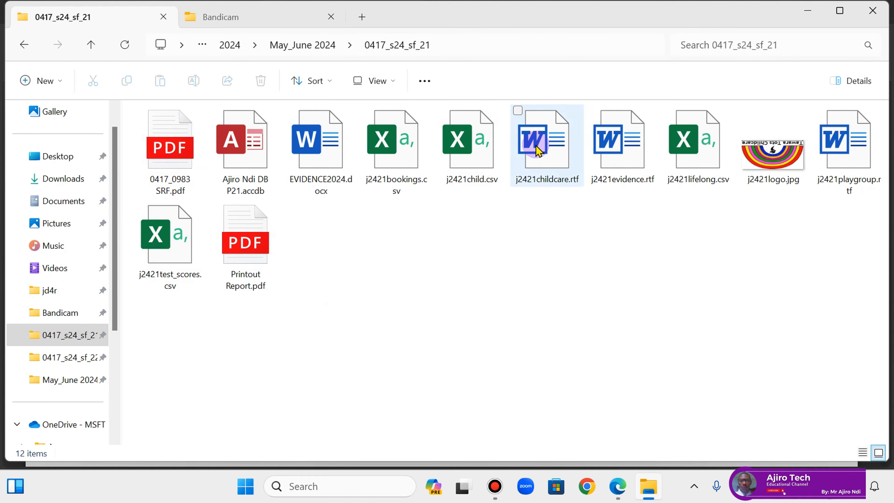
mouse_move(538, 150)
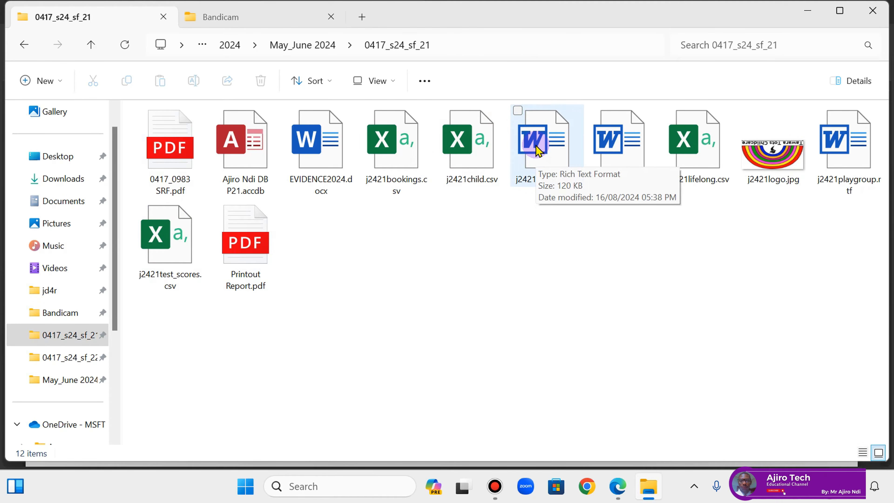
right_click(538, 151)
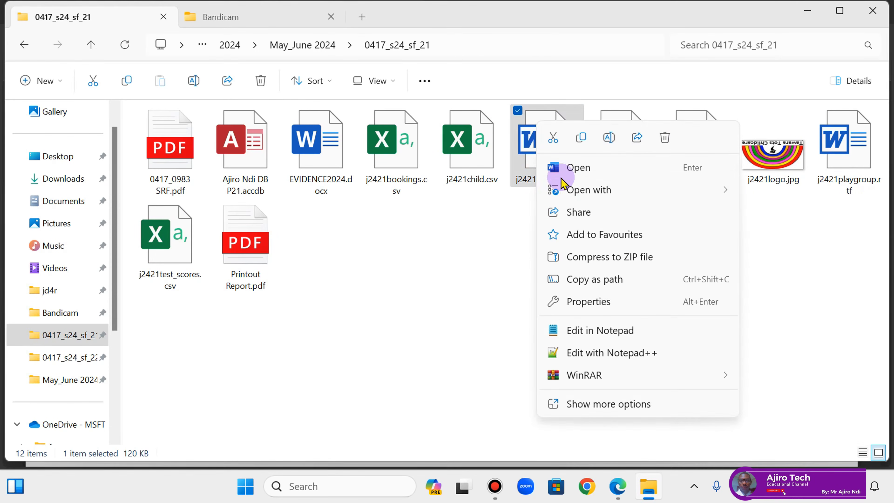
mouse_move(565, 192)
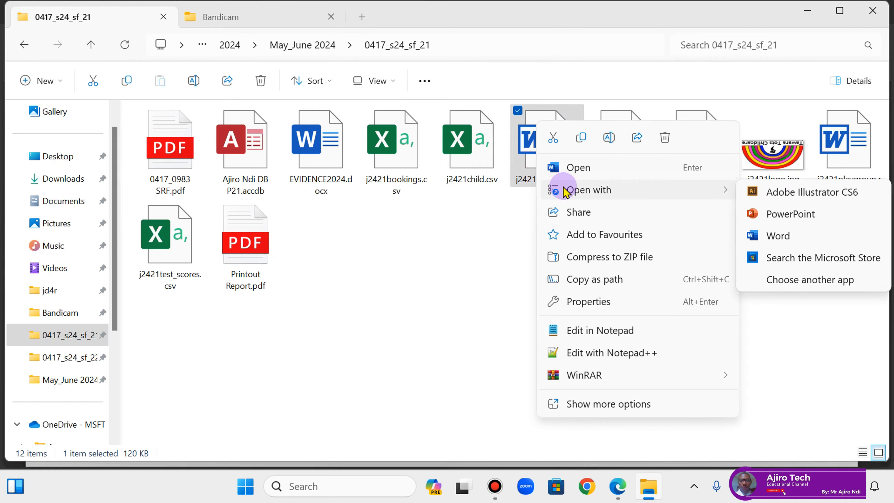
left_click(770, 238)
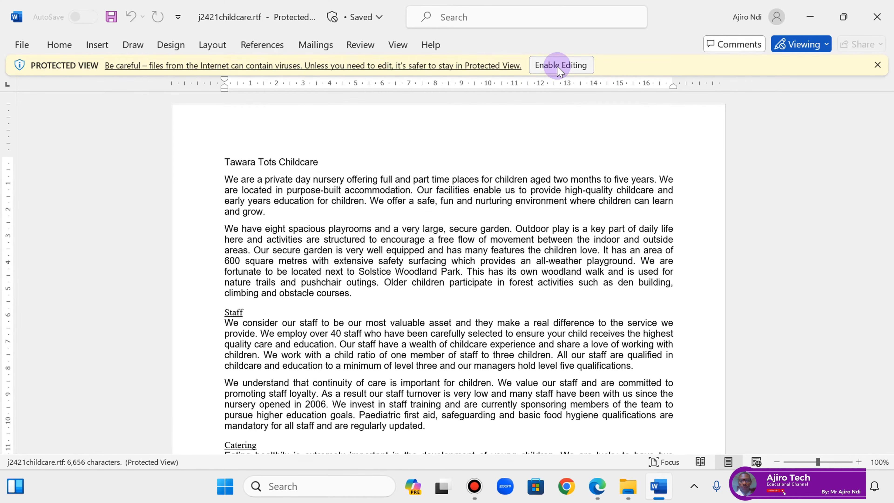
- Enable editing on j2421childcare.rtf, glancing back at the question paper
left_click(560, 66)
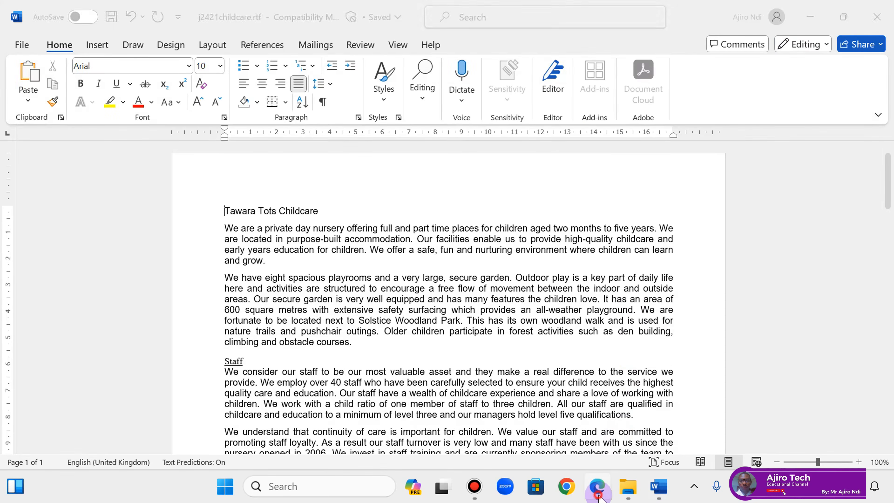
left_click(598, 493)
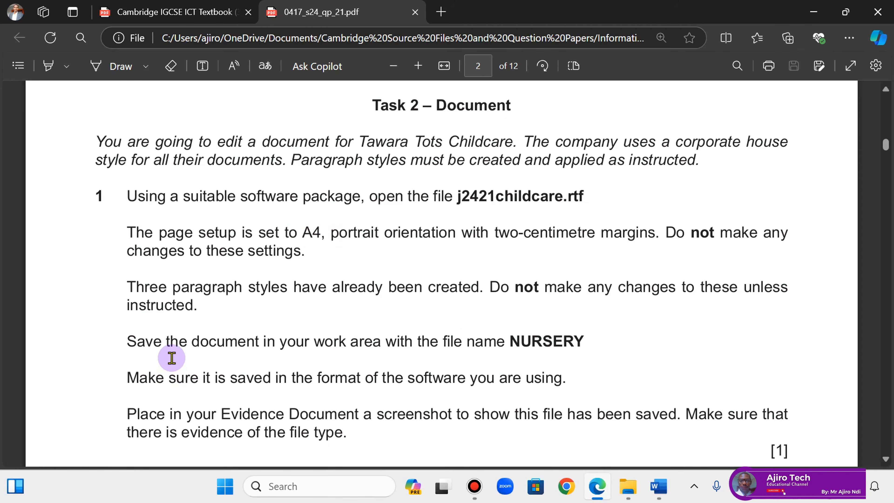
left_click(657, 486)
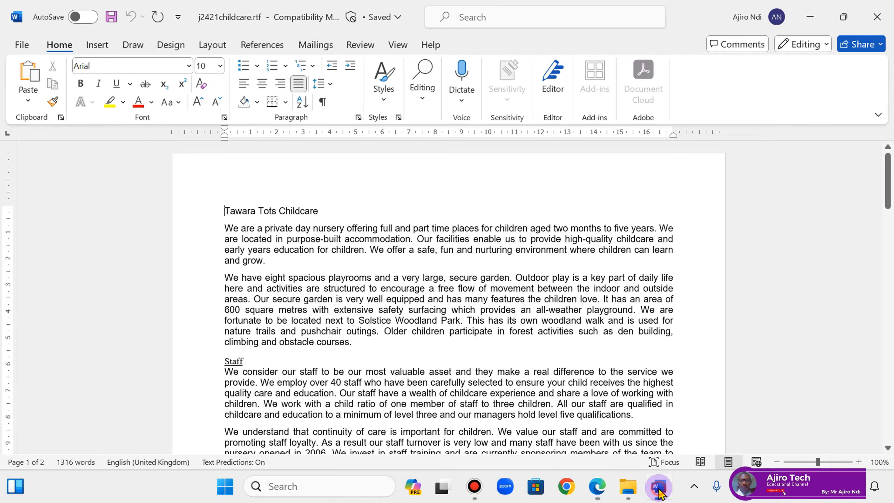
- Confirm Page Setup shows A4 portrait with 2 cm margins, cancelling without changes
left_click(212, 46)
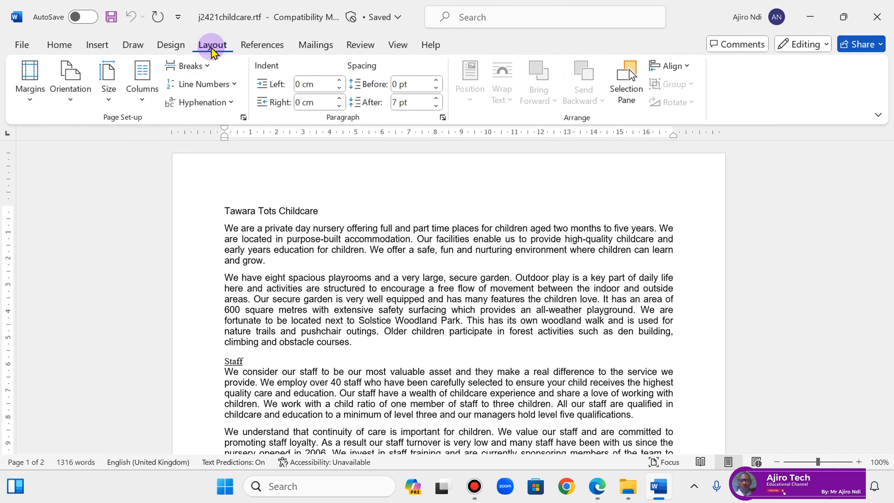
left_click(245, 117)
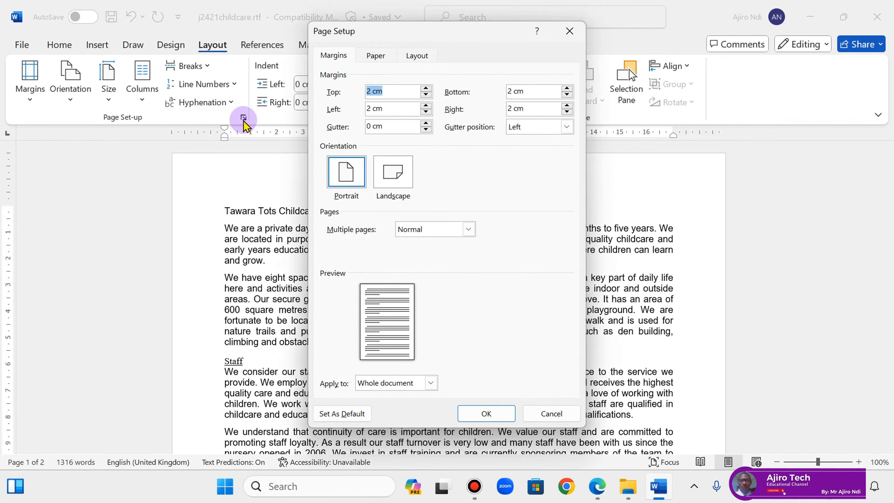
left_click(374, 56)
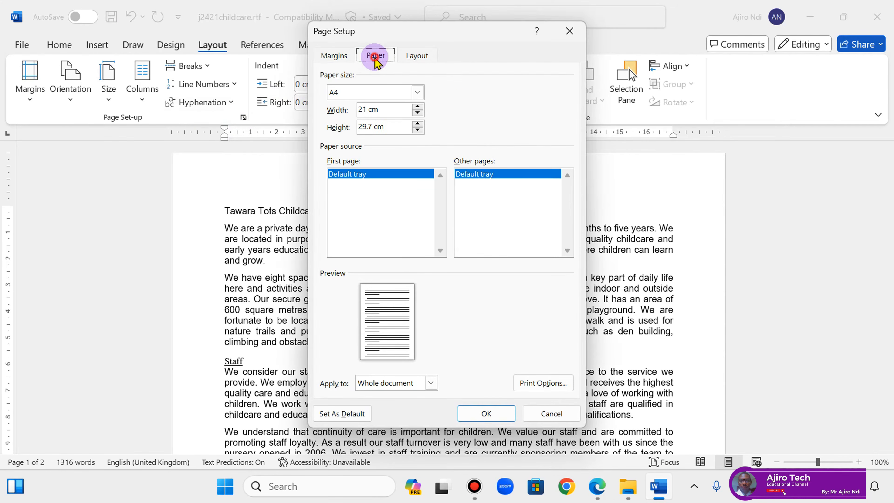
left_click(552, 411)
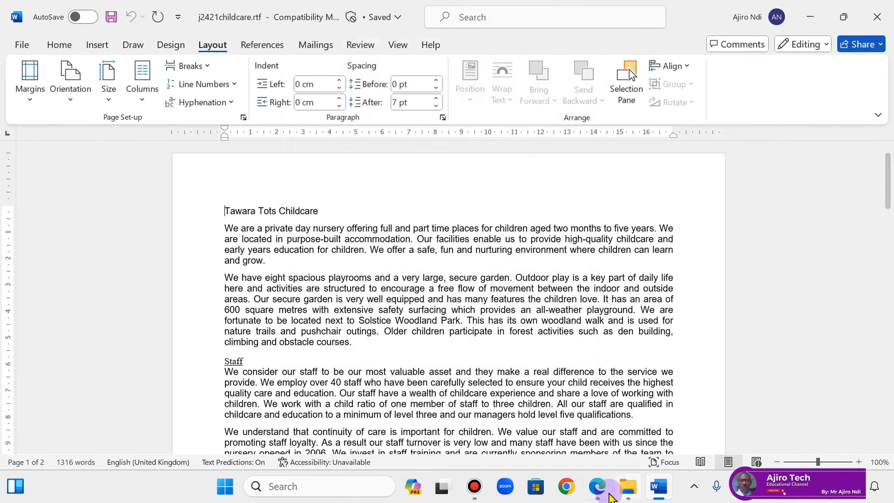
left_click(599, 488)
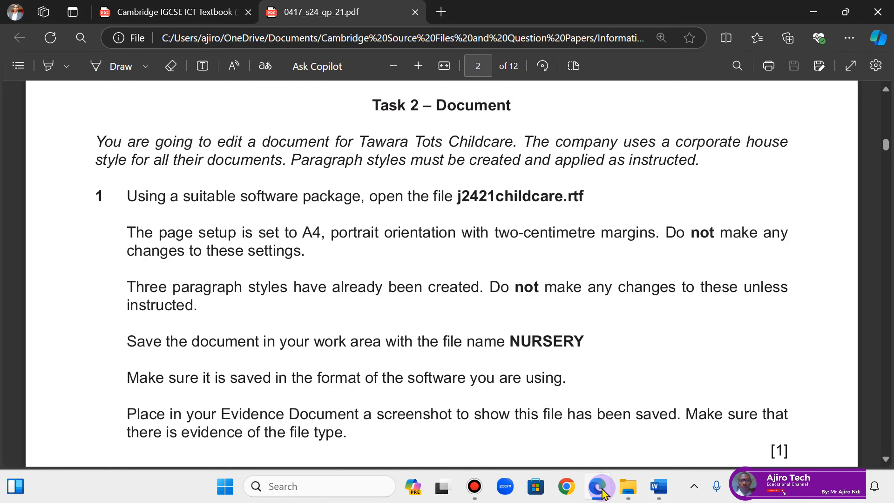
left_click(600, 488)
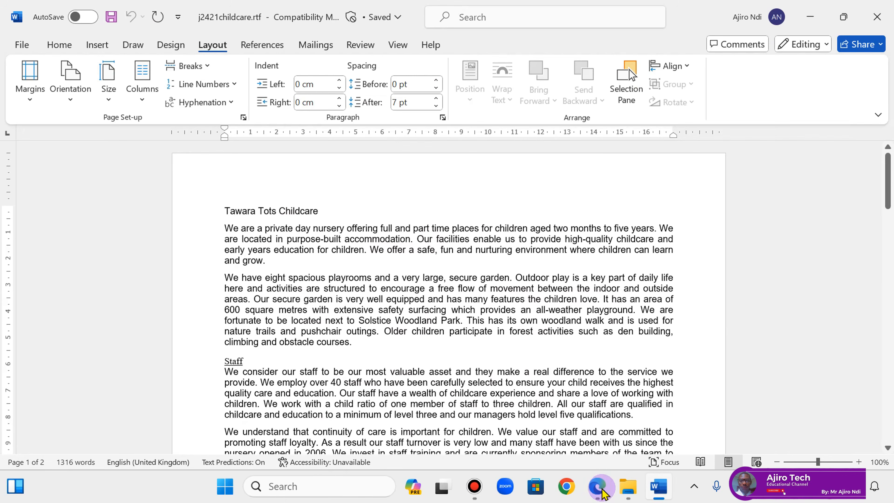
- In the Styles pane, confirm the Staff heading uses TC-subhead and body text uses TC-body
left_click(56, 45)
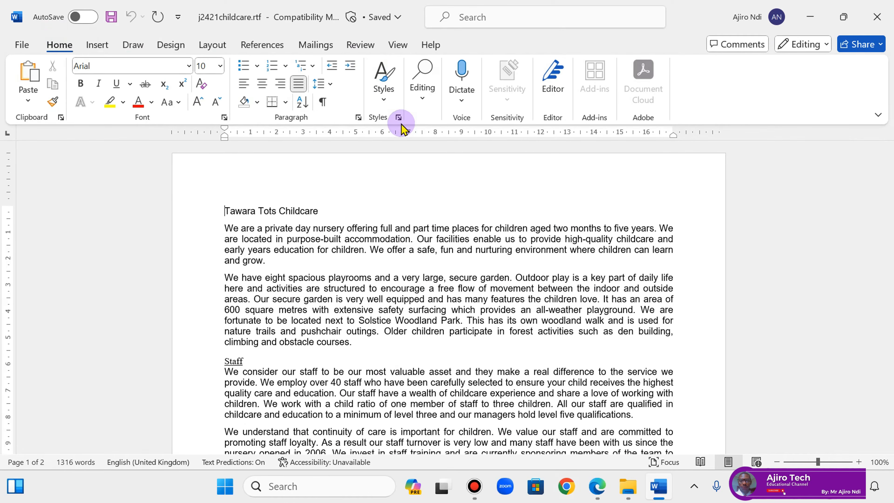
left_click(399, 117)
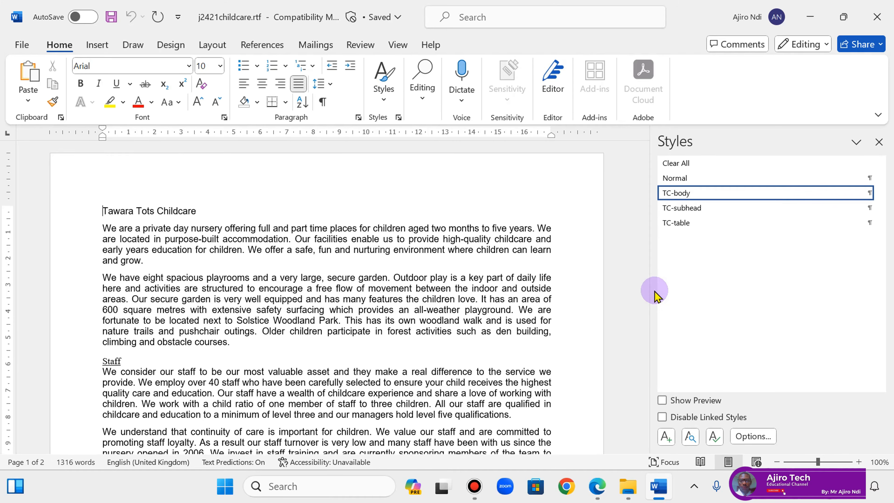
left_click_drag(652, 293, 777, 305)
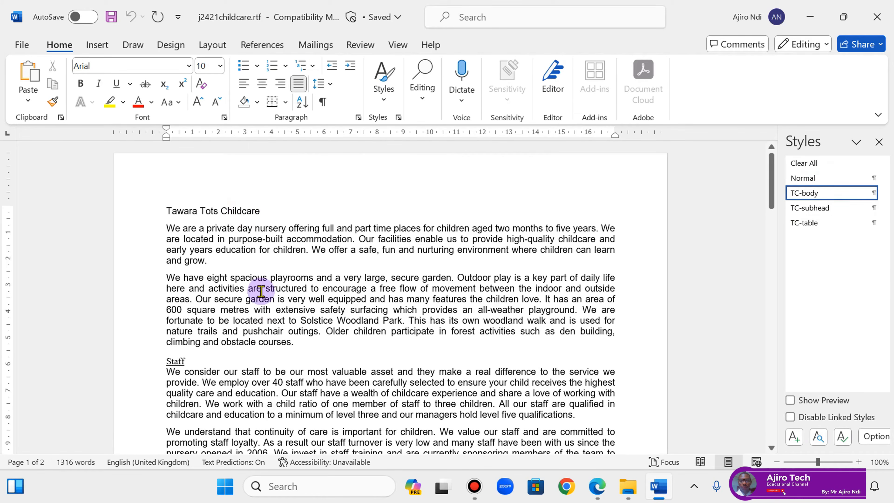
left_click(268, 331)
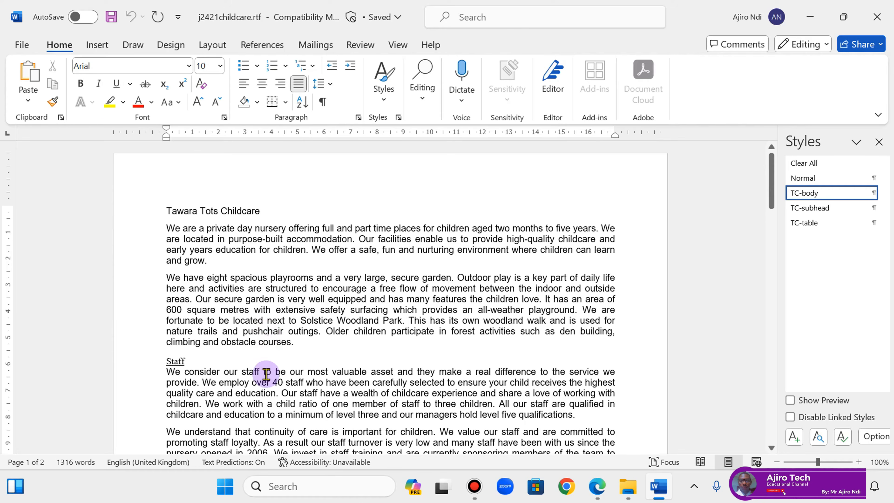
left_click(176, 361)
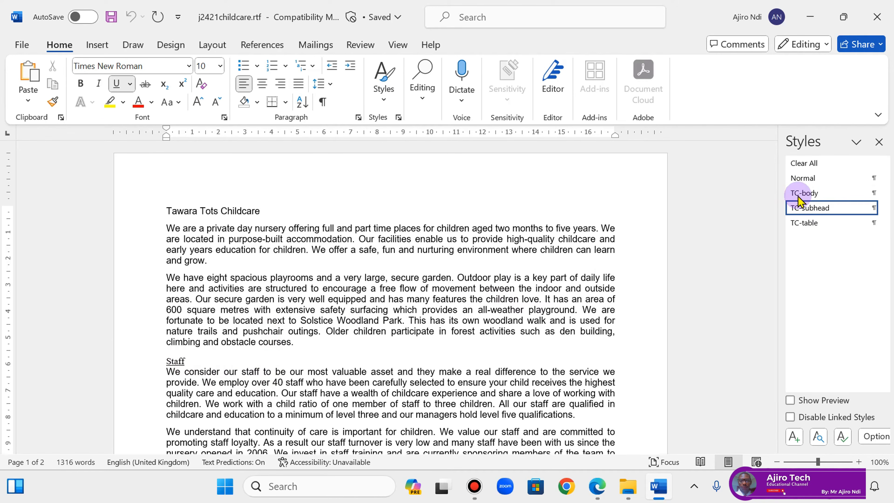
left_click(407, 236)
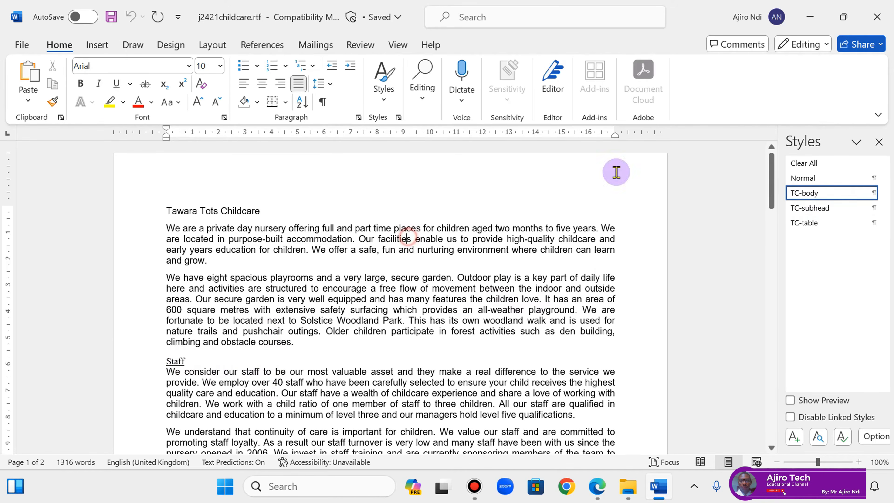
left_click(879, 142)
left_click(597, 497)
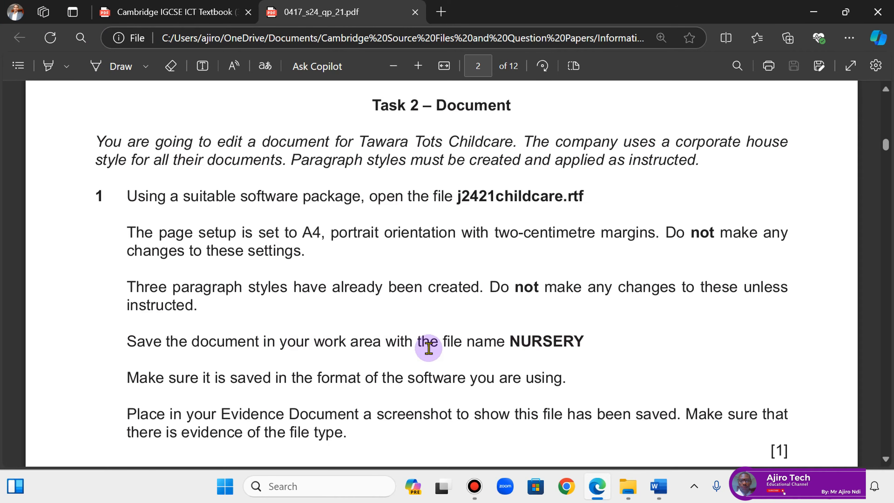
- Copy NURSERY from the question paper into the Save As file name
left_click_drag(512, 341, 579, 343)
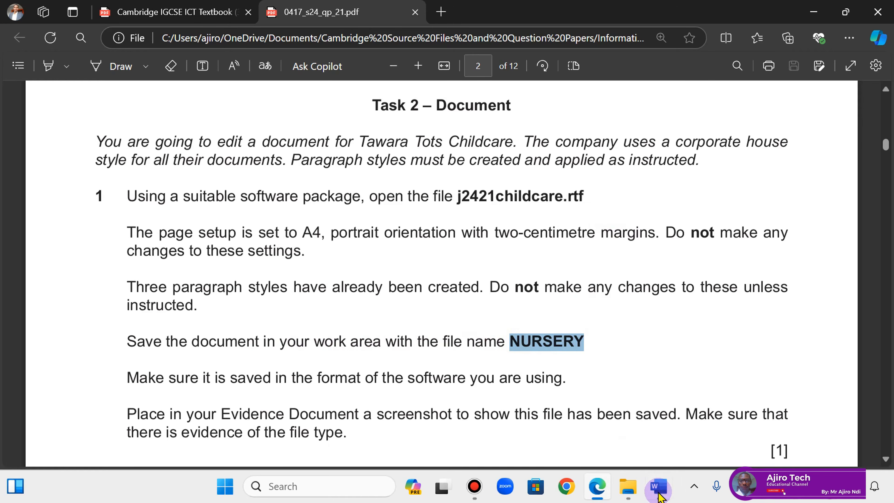
left_click(658, 486)
left_click(13, 43)
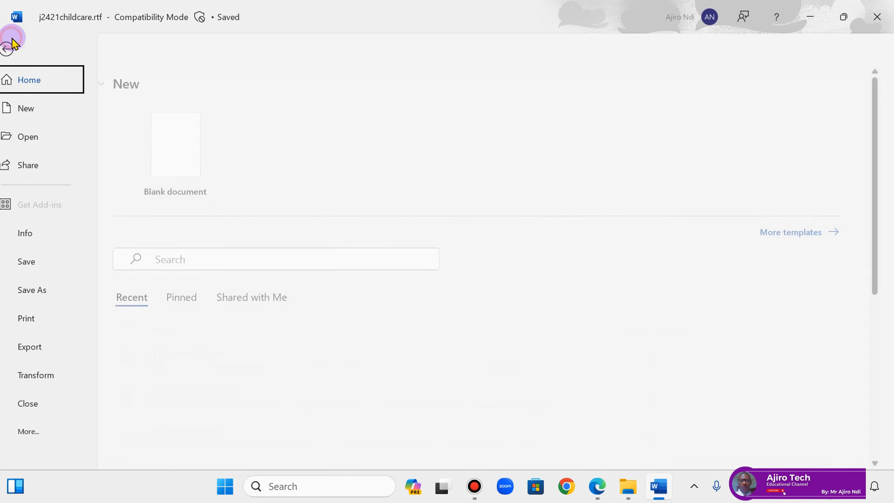
left_click(41, 292)
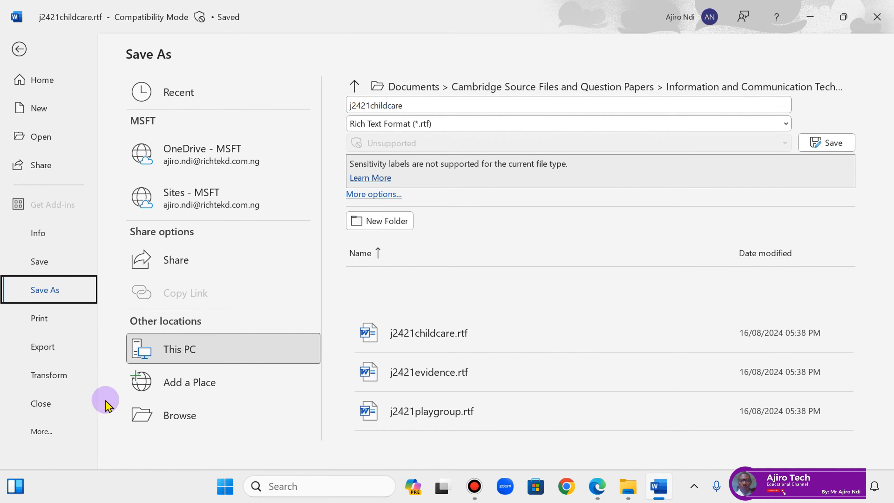
left_click(180, 416)
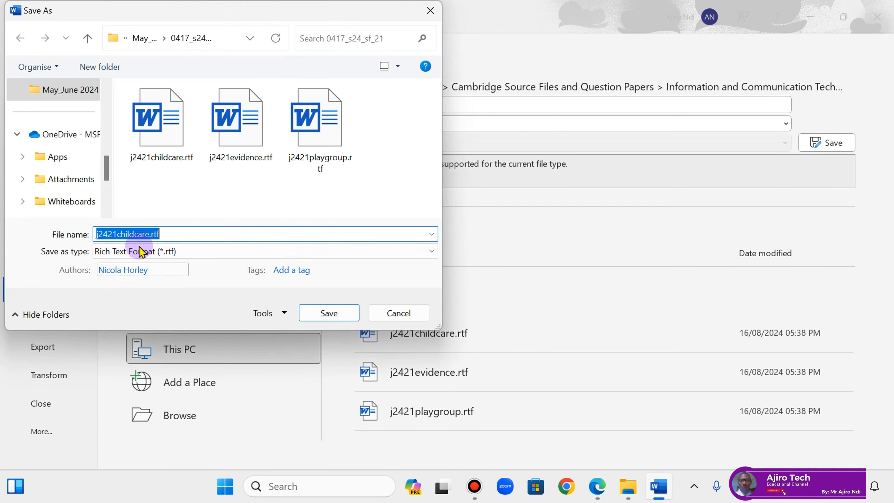
right_click(140, 238)
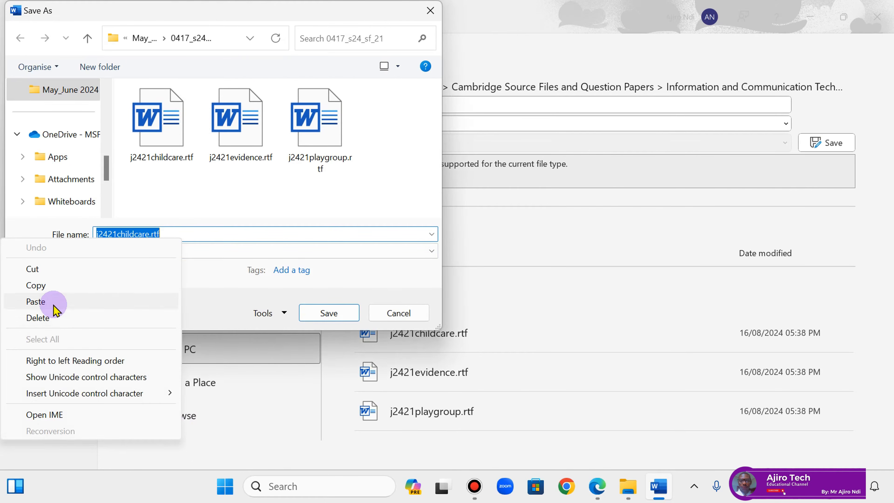
left_click(61, 301)
- Save as Word Document (*.docx), accepting the upgrade to the newest format
left_click(597, 486)
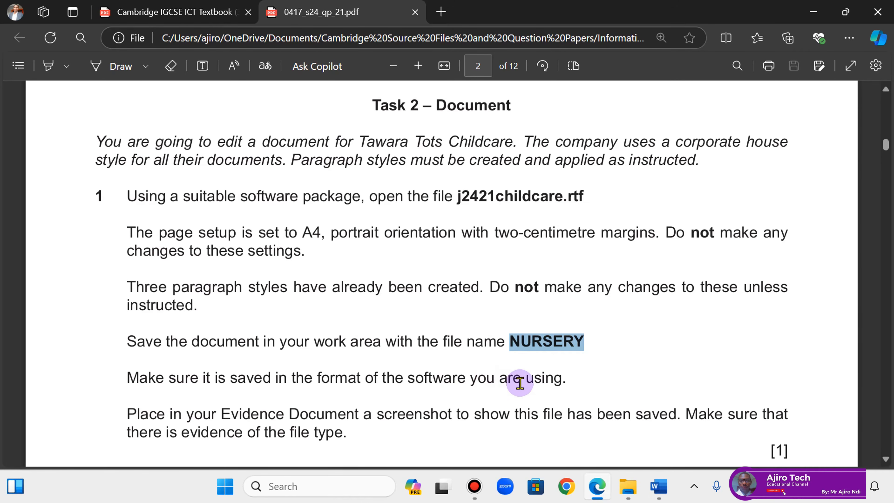
left_click(659, 490)
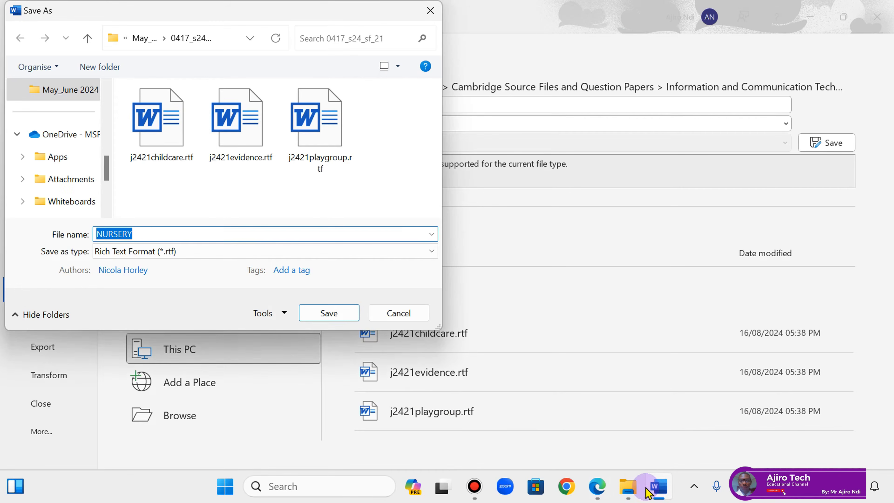
left_click(120, 251)
left_click(124, 265)
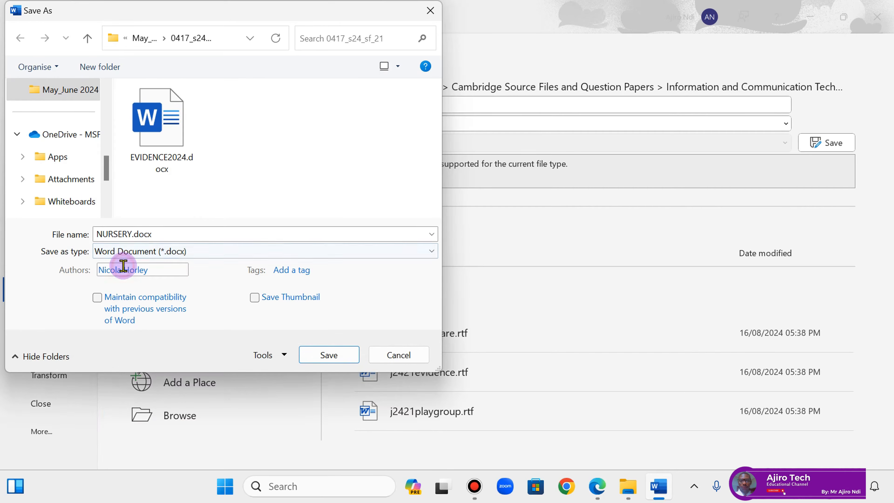
left_click(325, 354)
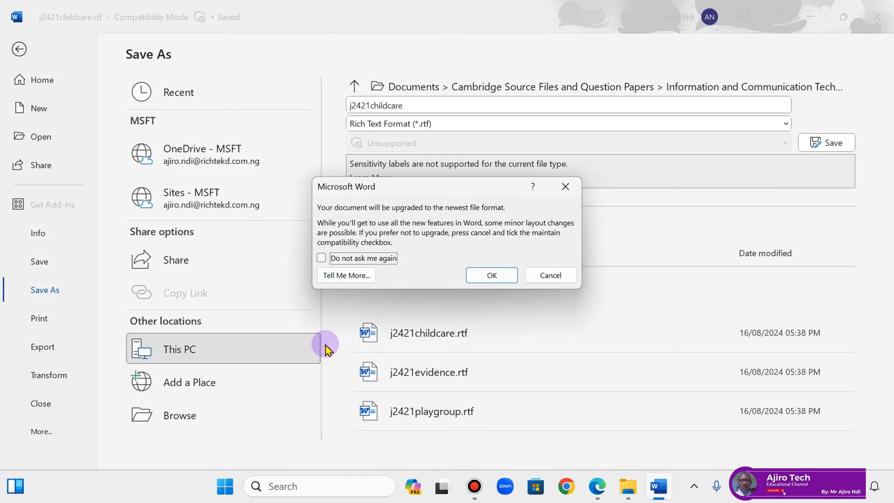
left_click(494, 277)
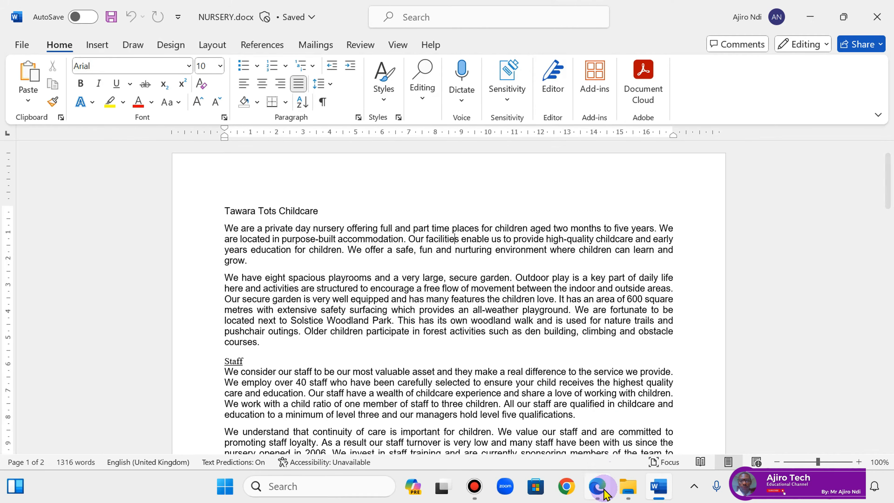
left_click(600, 488)
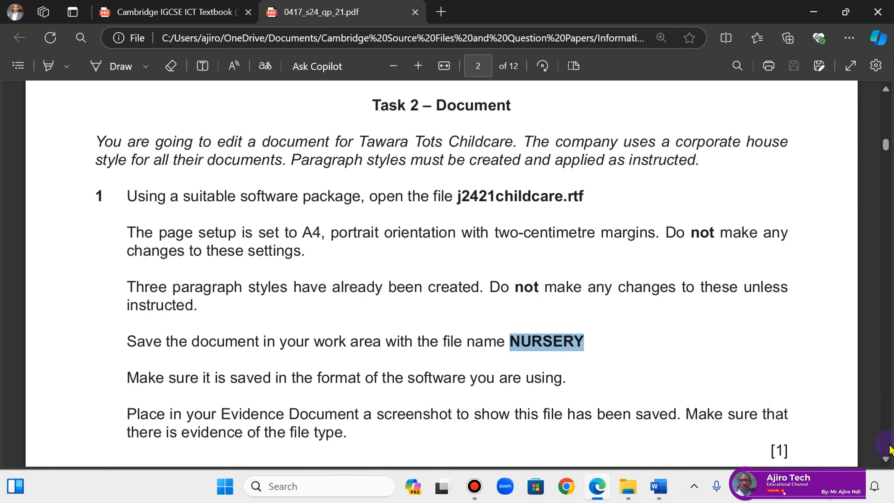
scroll(888, 449, "down", 3)
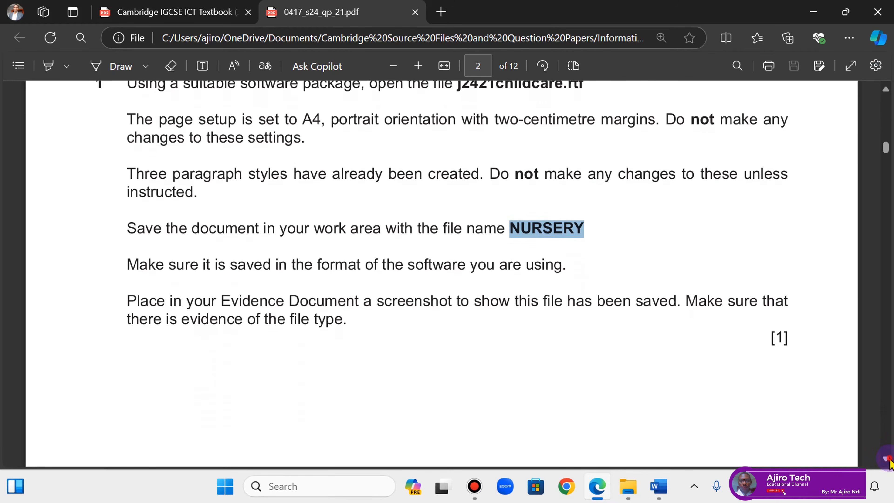
- Read the saved-file evidence instruction, then bring up the 0417_s24_sf_21 folder
scroll(888, 461, "down", 2)
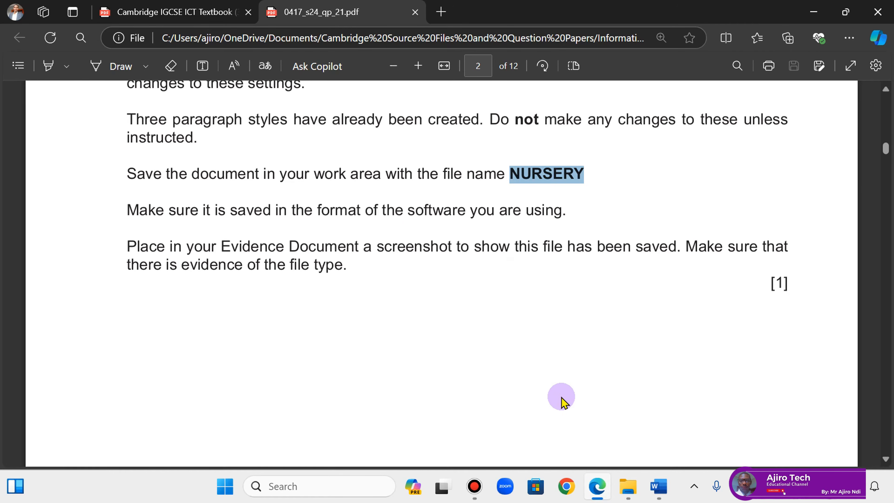
left_click(628, 486)
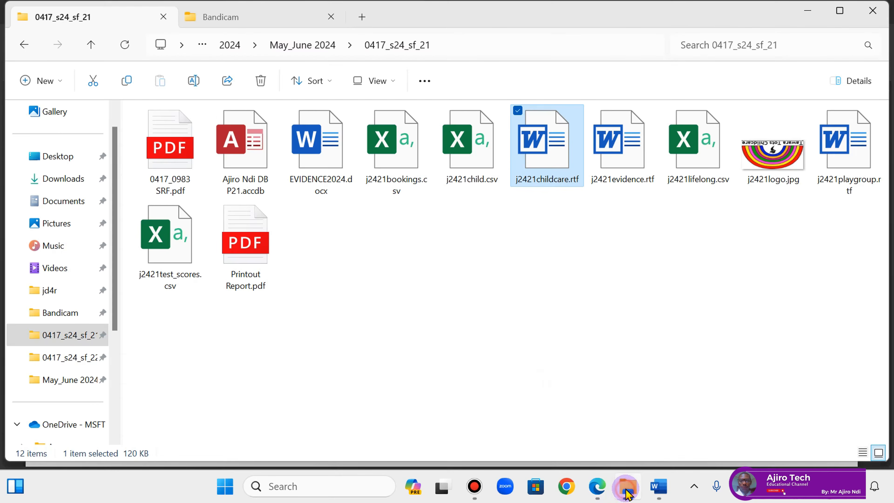
- Show the folder in Details view with a narrower Name and wider Type column
left_click(378, 83)
left_click(374, 225)
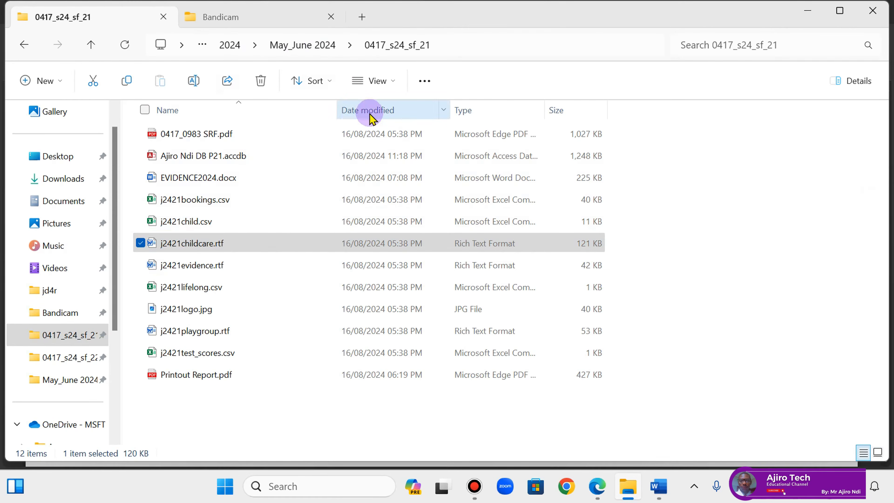
left_click_drag(338, 109, 252, 109)
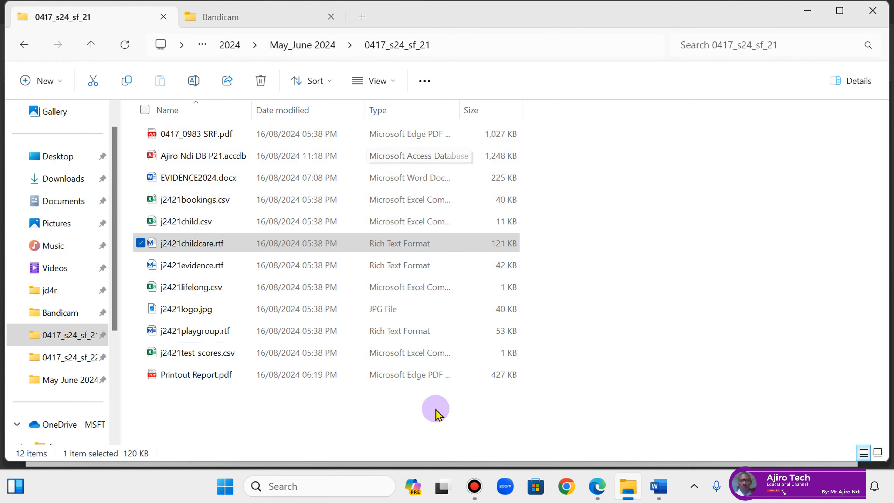
double_click(461, 107)
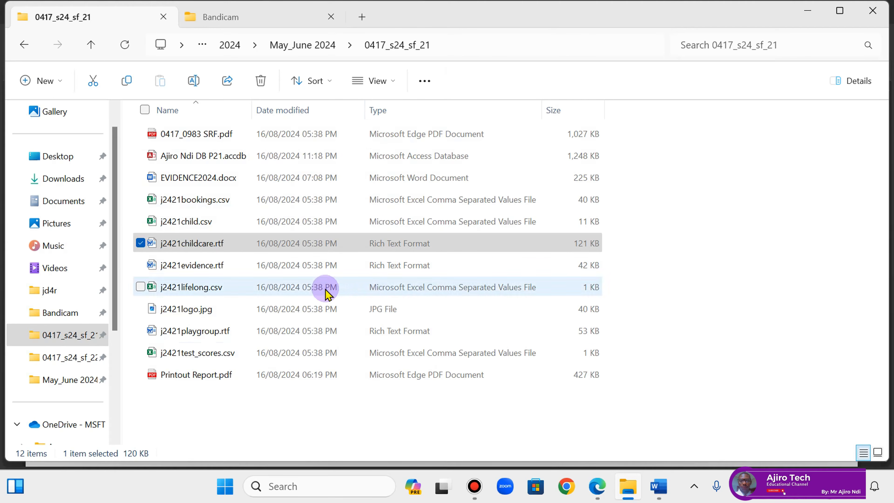
left_click(750, 251)
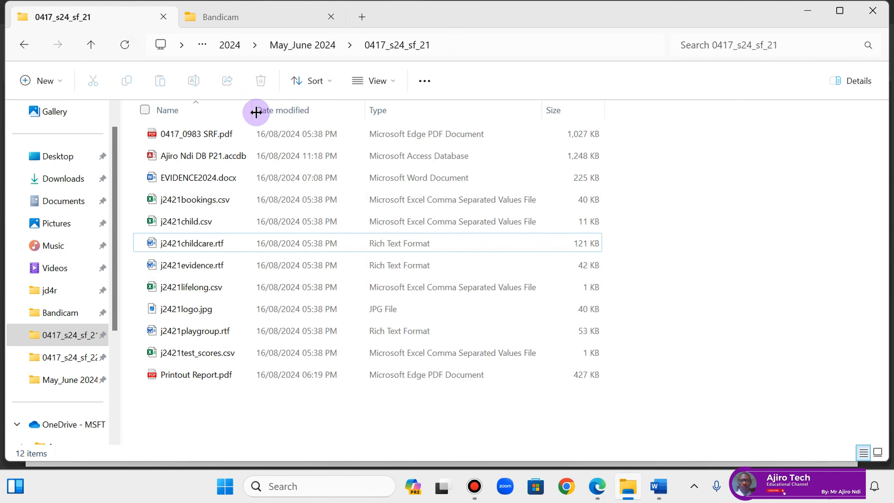
- Refresh the folder and sort by date modified so NURSERY.docx appears first
left_click(124, 44)
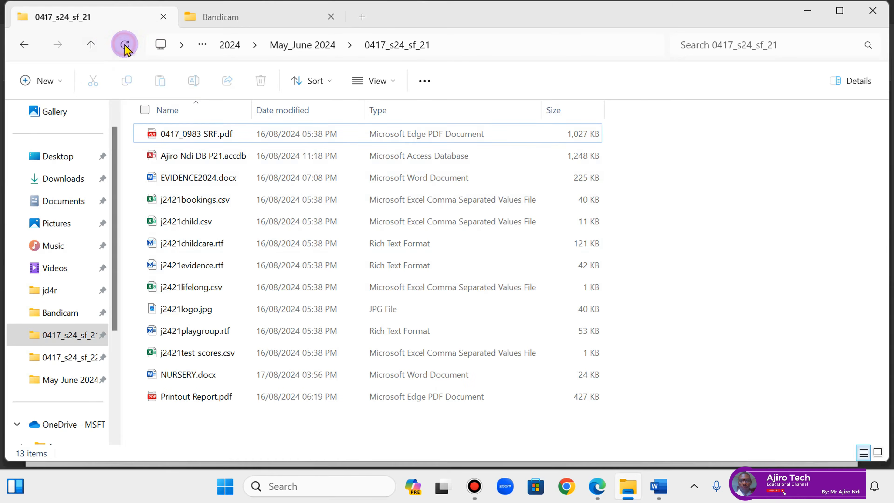
left_click(686, 160)
right_click(687, 160)
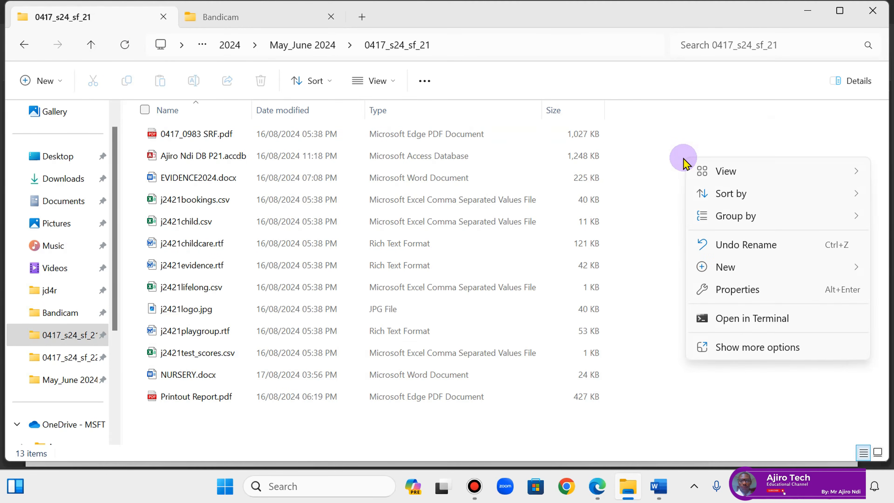
left_click(762, 195)
left_click(669, 213)
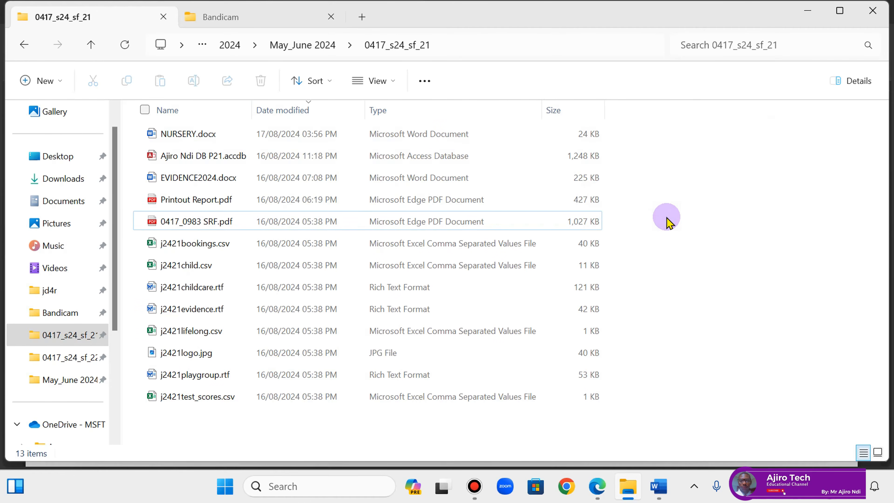
- Use Snipping Tool to capture the folder path and NURSERY.docx Word Document row
left_click(225, 488)
left_click(385, 66)
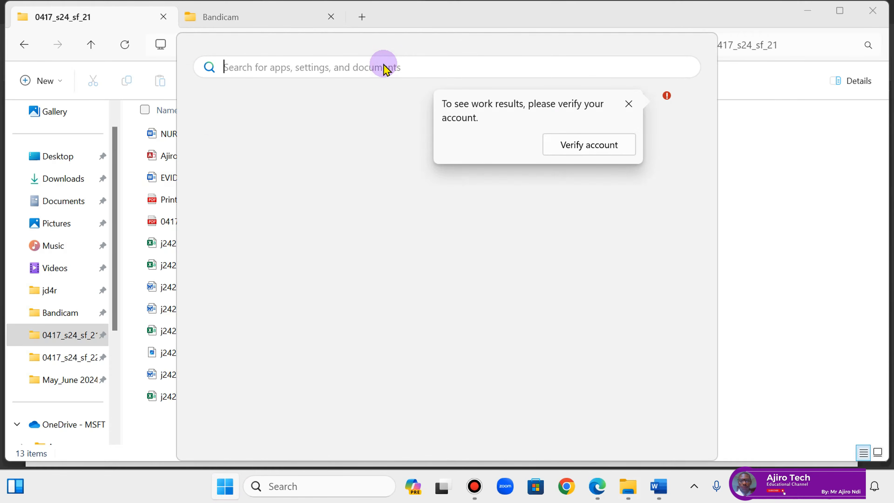
type("sni")
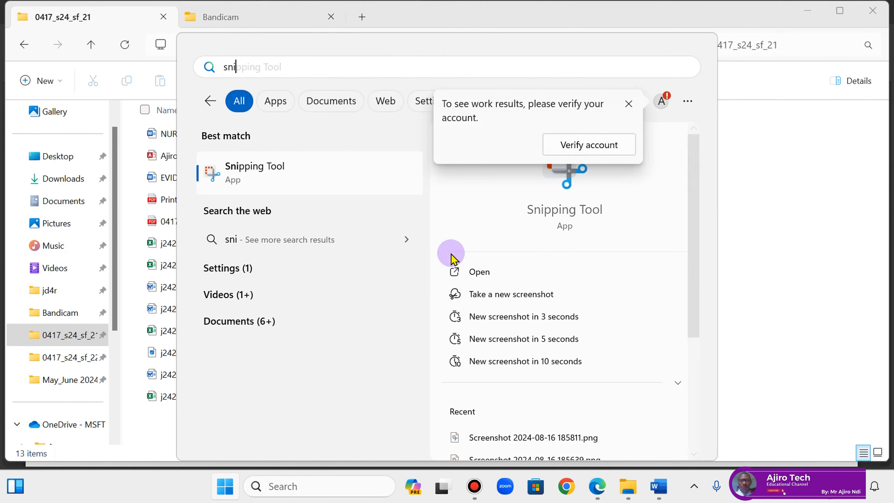
left_click(471, 273)
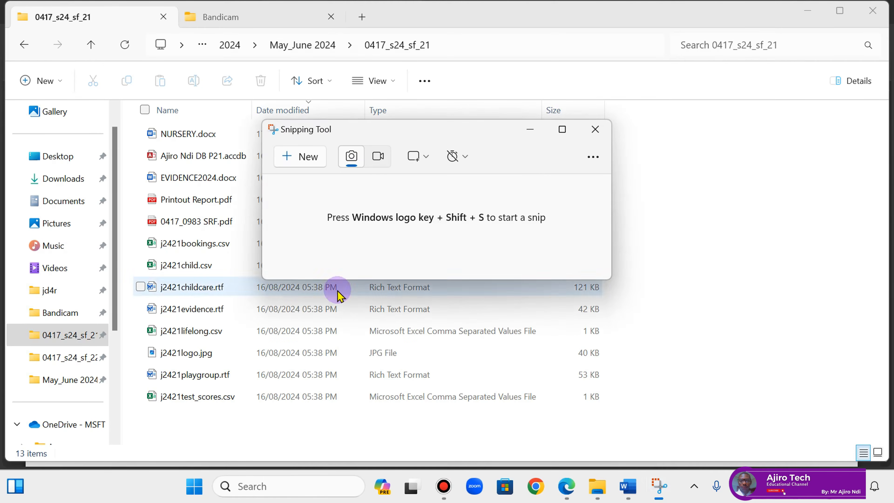
left_click(304, 157)
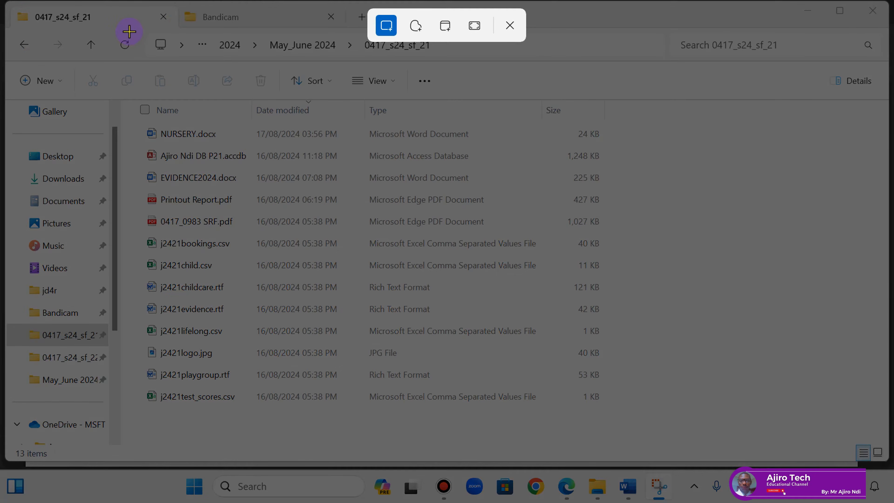
left_click_drag(130, 30, 619, 147)
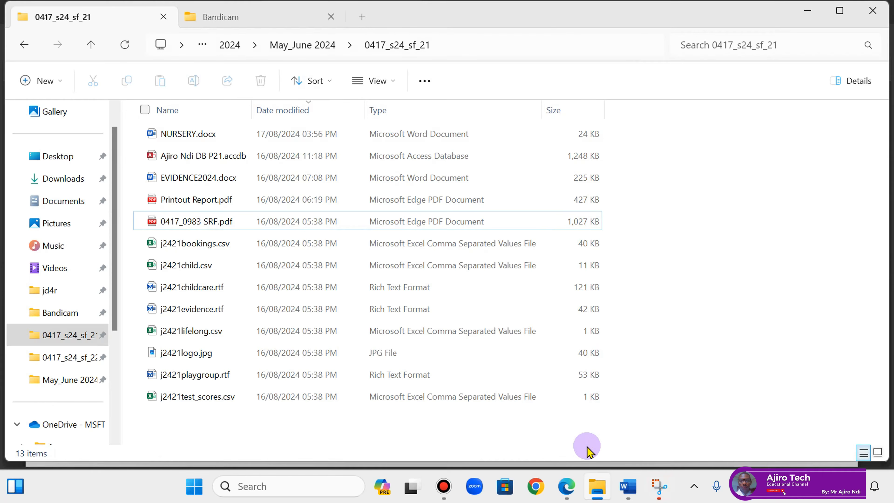
left_click(565, 491)
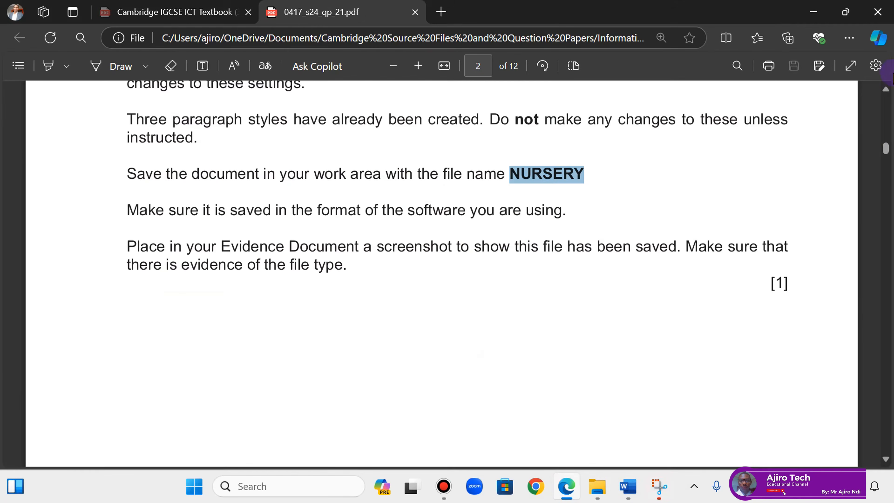
- Return the folder to Large icons and open EVIDENCE2024.docx at the Step 1 evidence heading
scroll(882, 97, "up", 5)
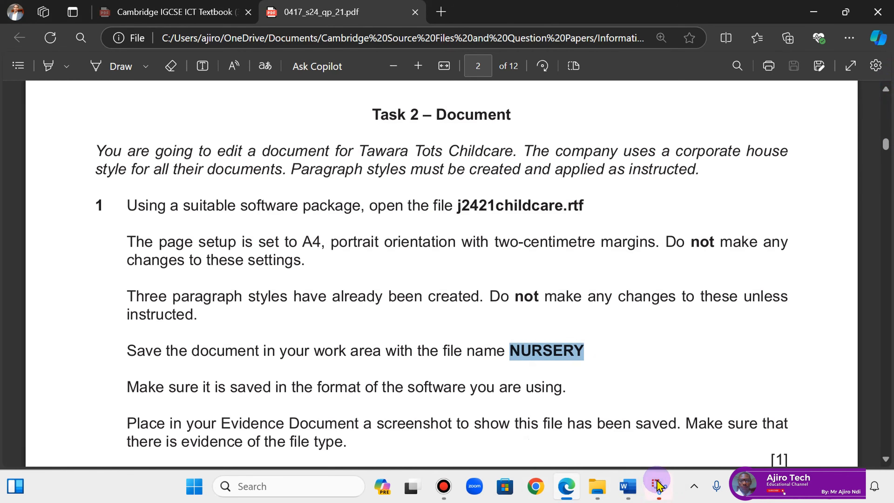
left_click(630, 490)
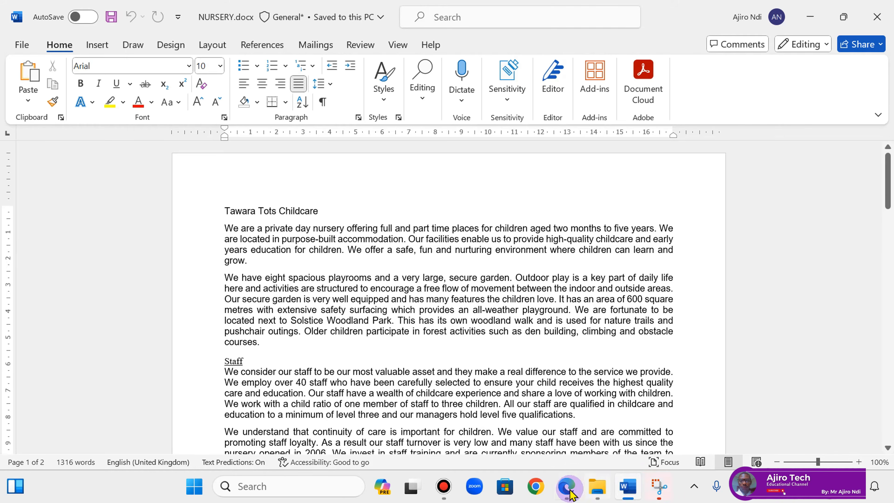
left_click(597, 488)
left_click(385, 91)
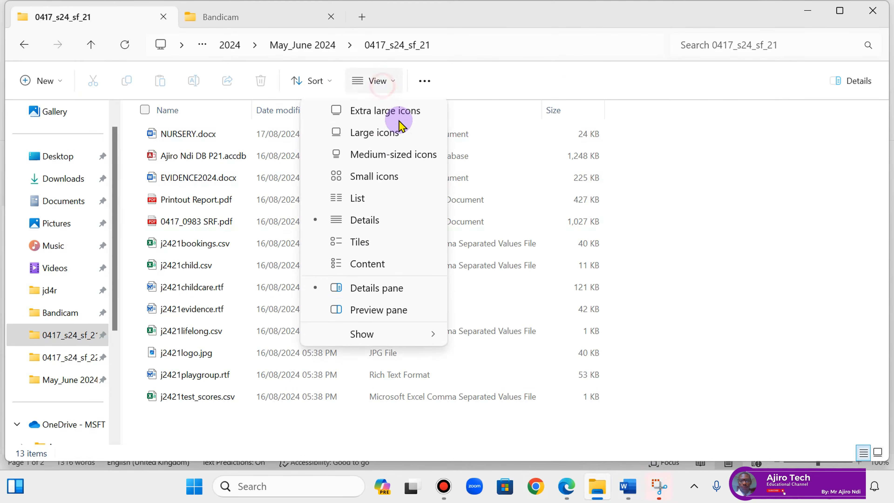
left_click(380, 136)
double_click(309, 186)
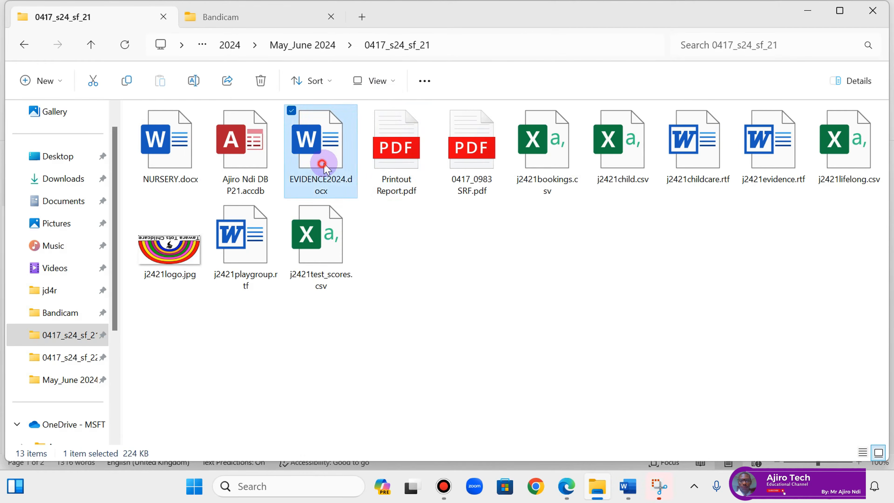
left_click(335, 212)
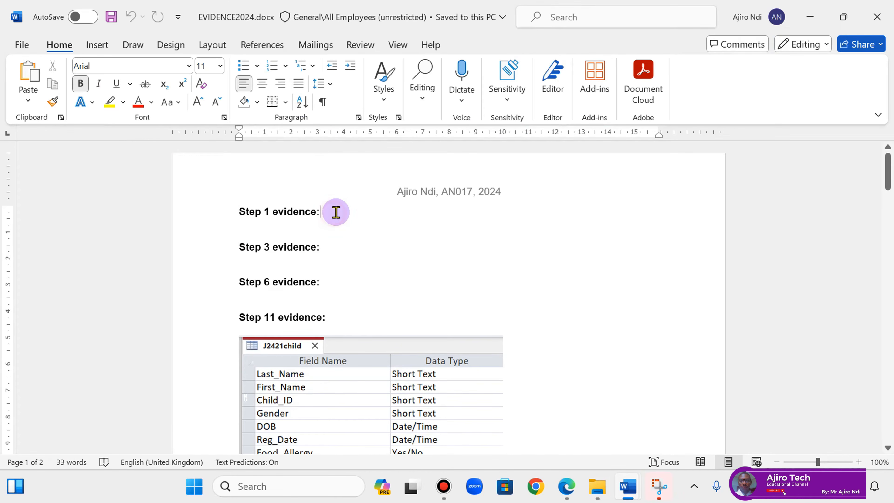
- Paste the NURSERY.docx File Explorer screenshot on a new line under 'Step 1 evidence:'
key("Return")
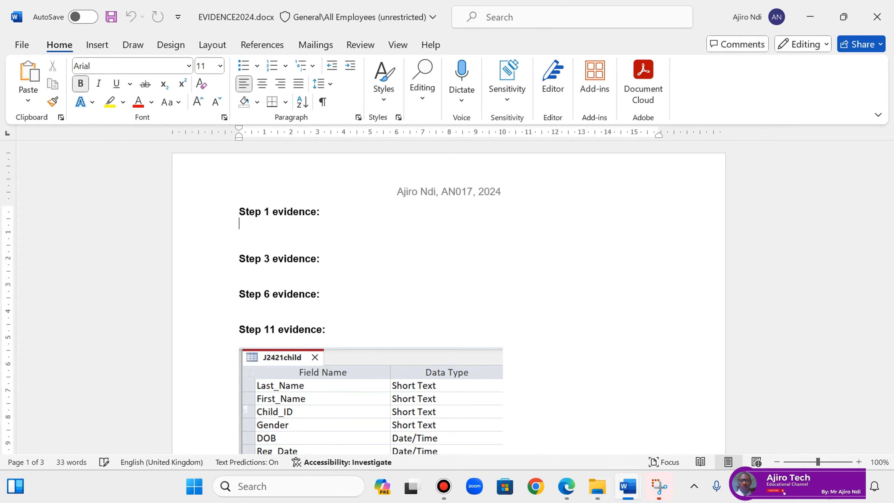
key("Return")
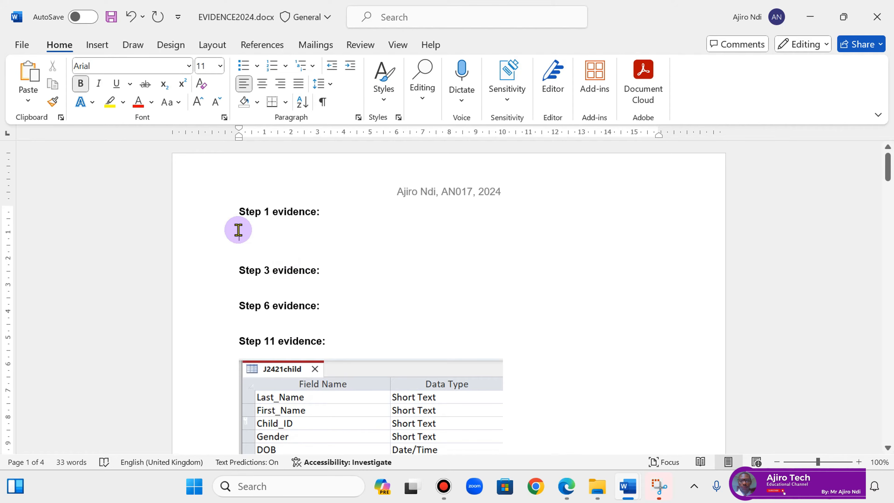
right_click(239, 234)
left_click(271, 282)
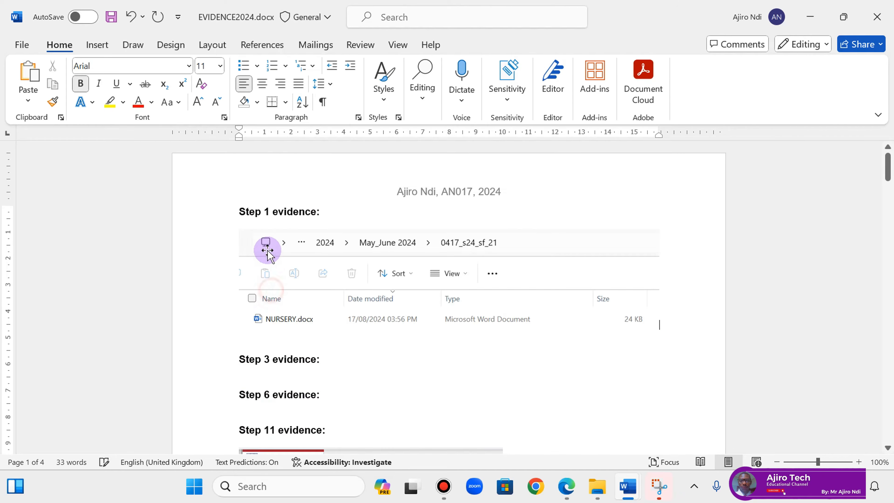
- Shrink the font three steps, save EVIDENCE2024.docx, and bring the question paper forward
left_click(213, 102)
left_click(213, 103)
left_click(213, 103)
left_click(213, 102)
left_click(213, 102)
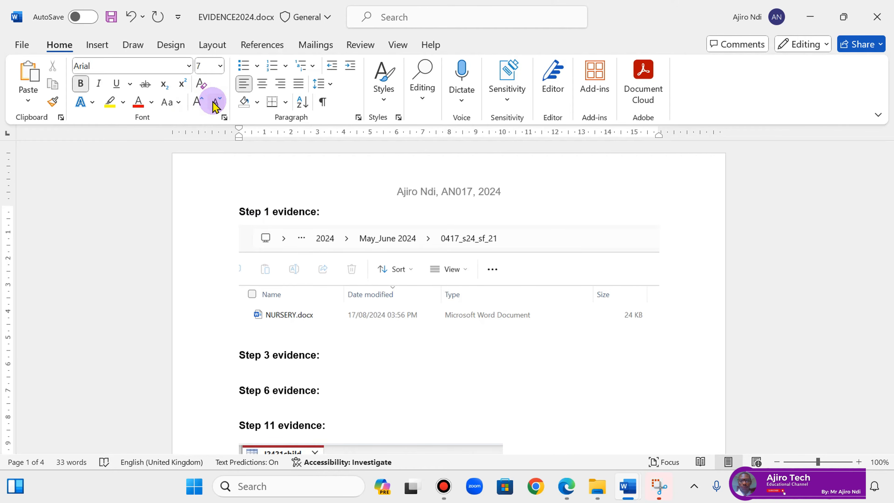
left_click(111, 17)
left_click(565, 486)
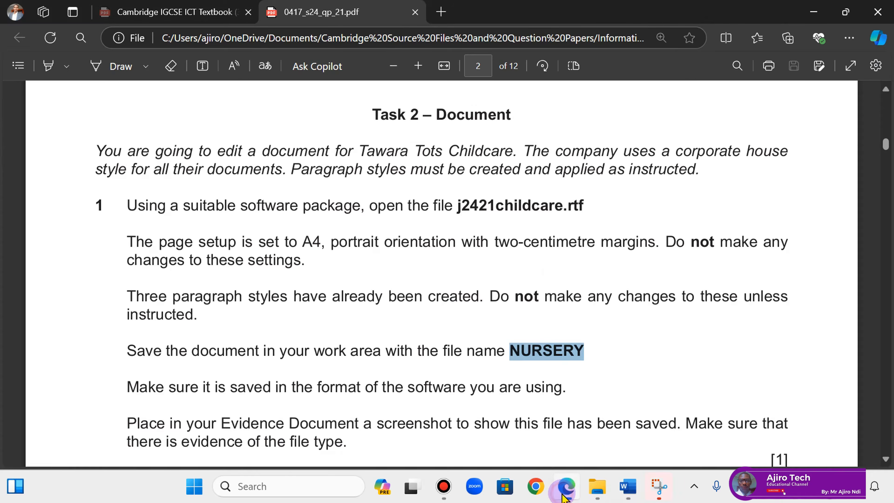
- Scroll the question paper to question 2 on page 3, then return to NURSERY.docx
scroll(884, 460, "down", 10)
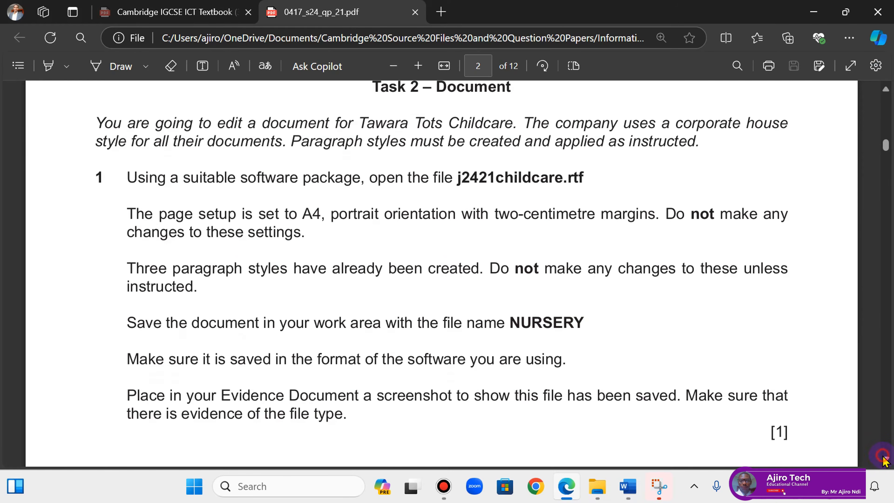
scroll(885, 459, "down", 8)
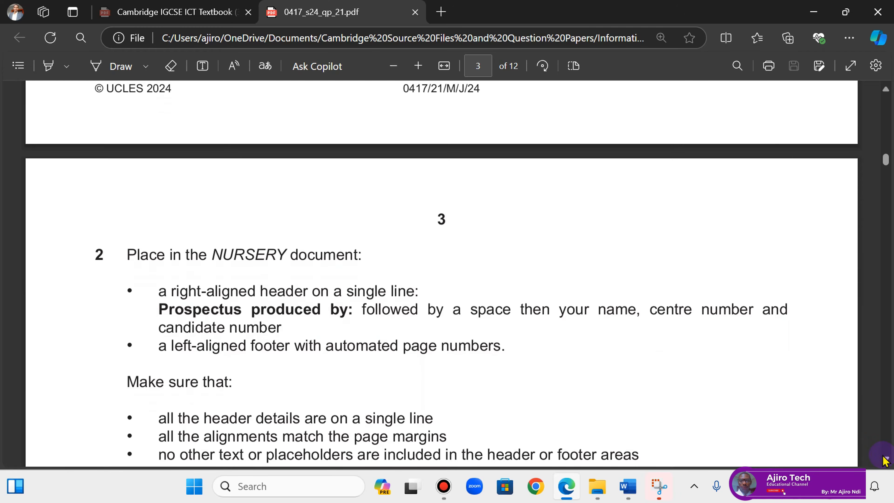
scroll(884, 460, "down", 3)
scroll(884, 460, "down", 1)
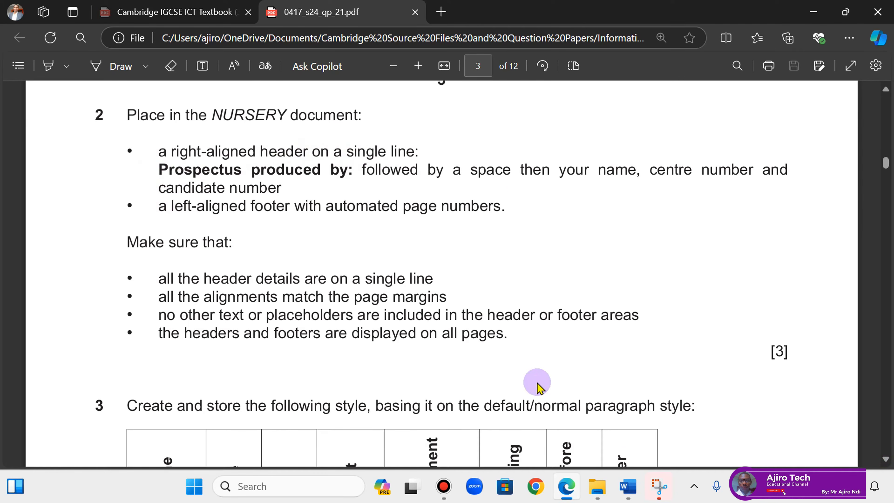
mouse_move(623, 497)
left_click(580, 410)
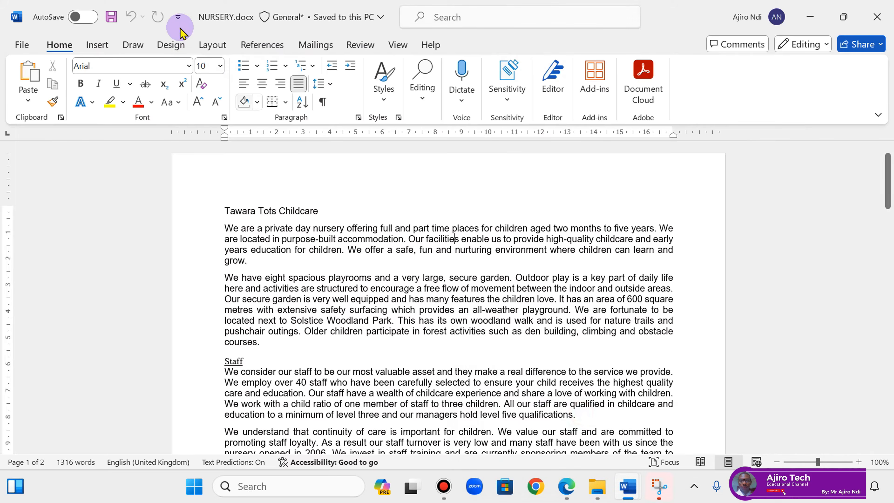
- Insert a Blank (Three Columns) header into NURSERY.docx
left_click(102, 49)
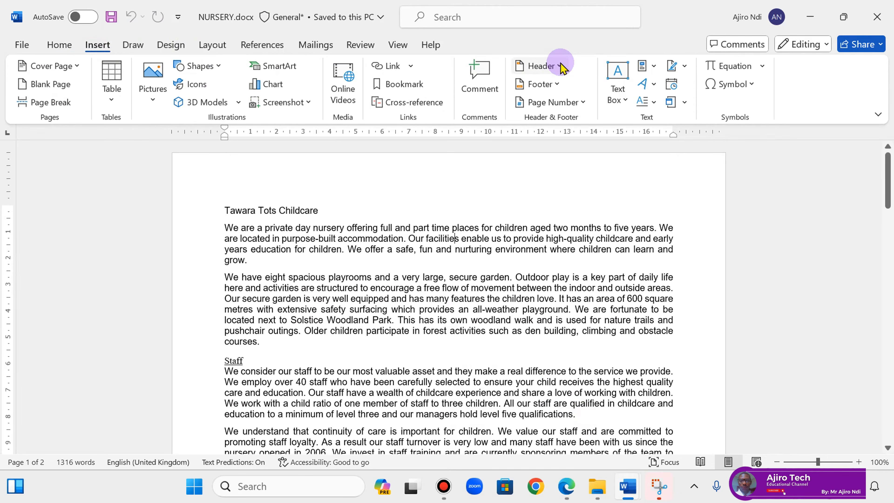
left_click(563, 68)
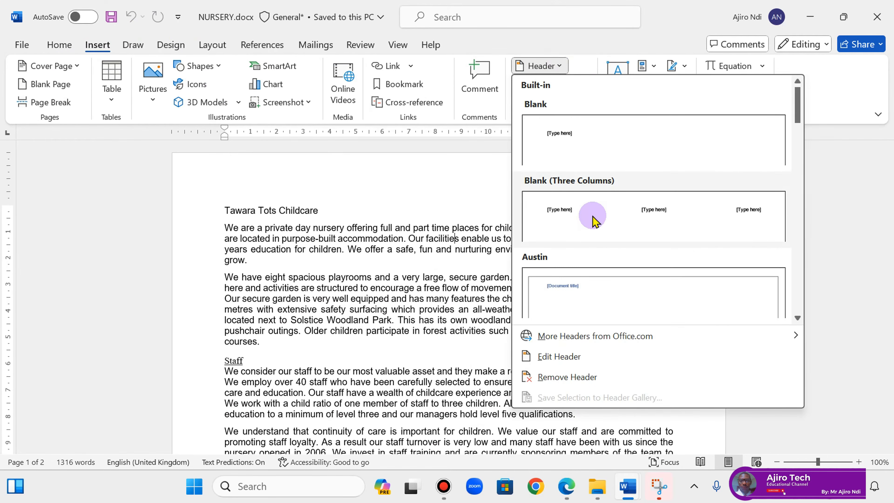
left_click(592, 215)
- Copy 'Prospectus produced by:' from the question paper PDF and return to NURSERY.docx
left_click(563, 485)
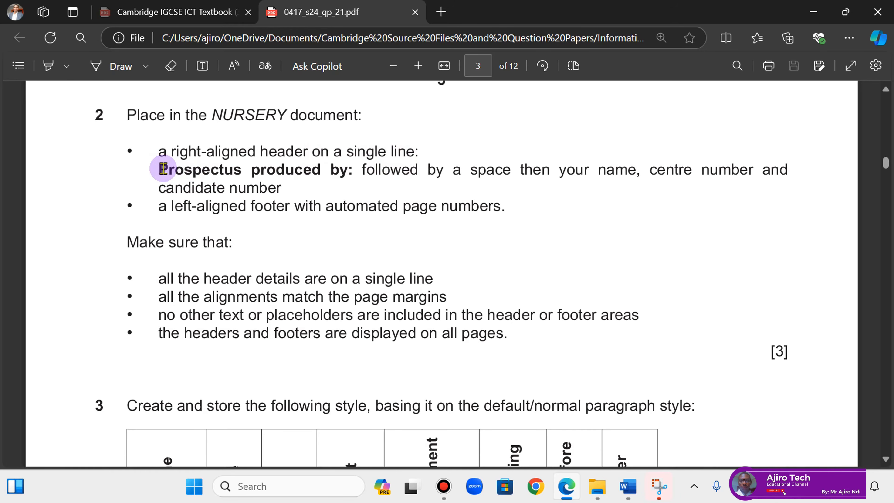
left_click_drag(163, 170, 351, 172)
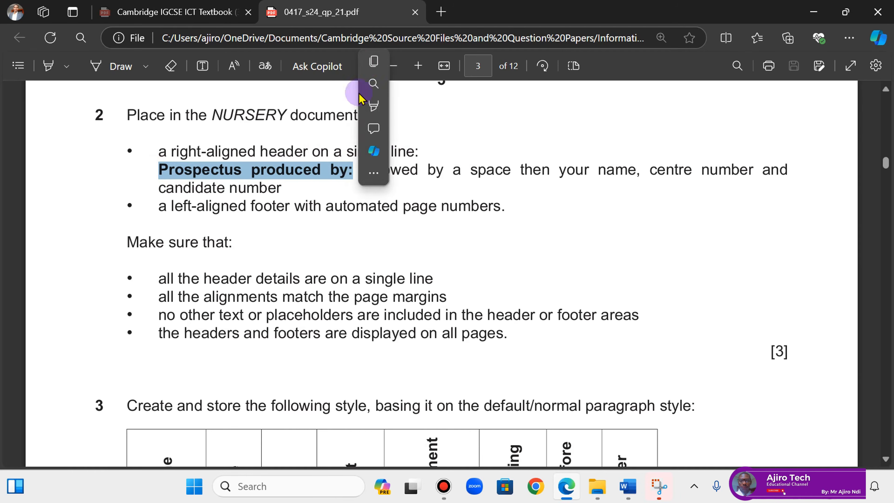
left_click(370, 67)
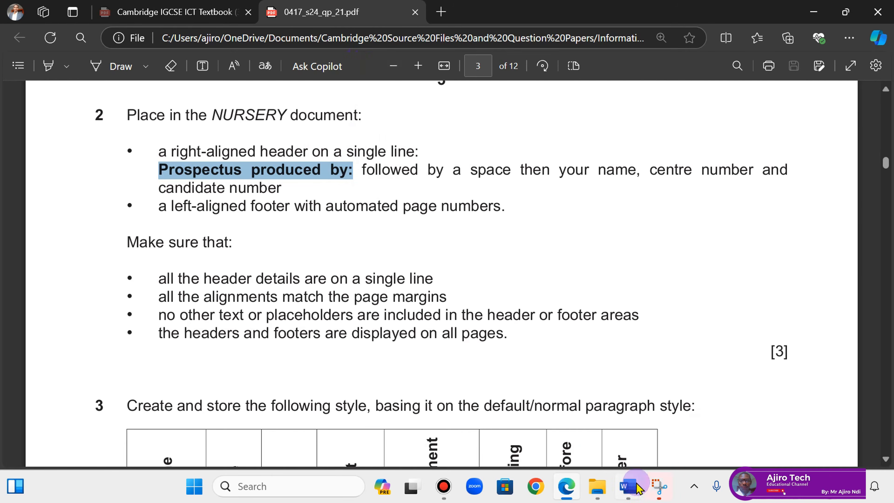
left_click(627, 492)
left_click(593, 425)
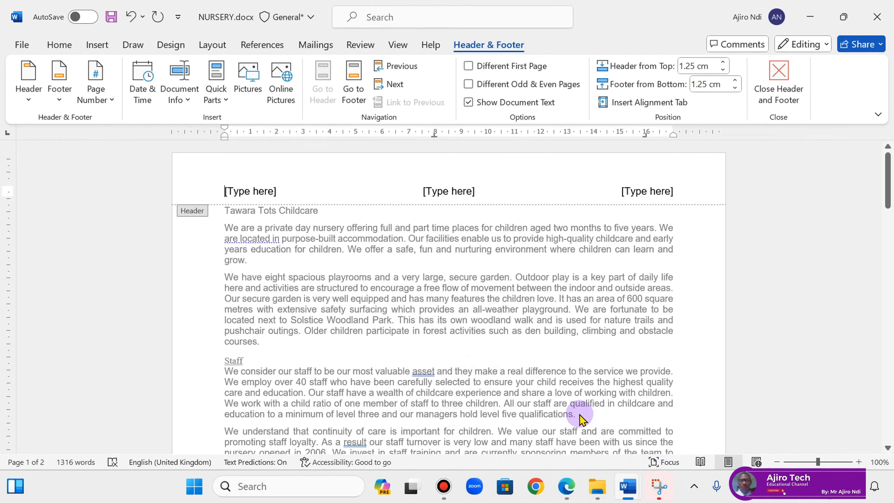
- Paste 'Prospectus produced by:' as text only into the header's right placeholder
left_click(567, 487)
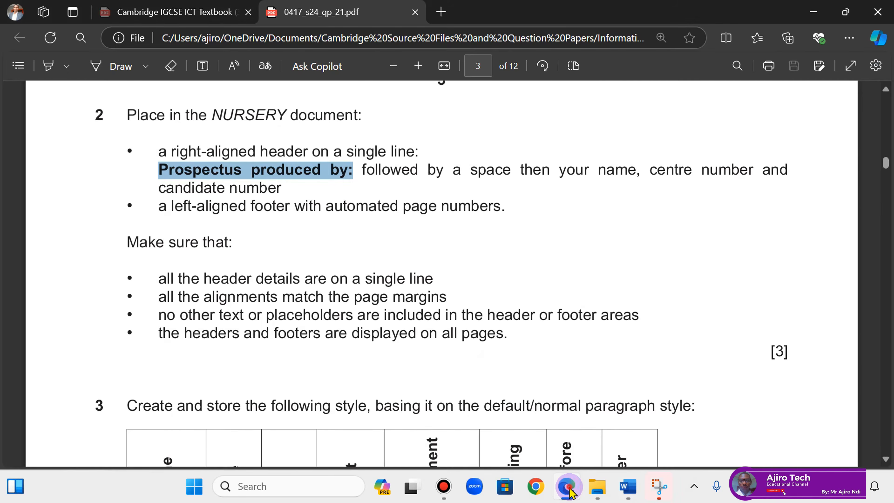
left_click(569, 488)
left_click(639, 191)
right_click(641, 191)
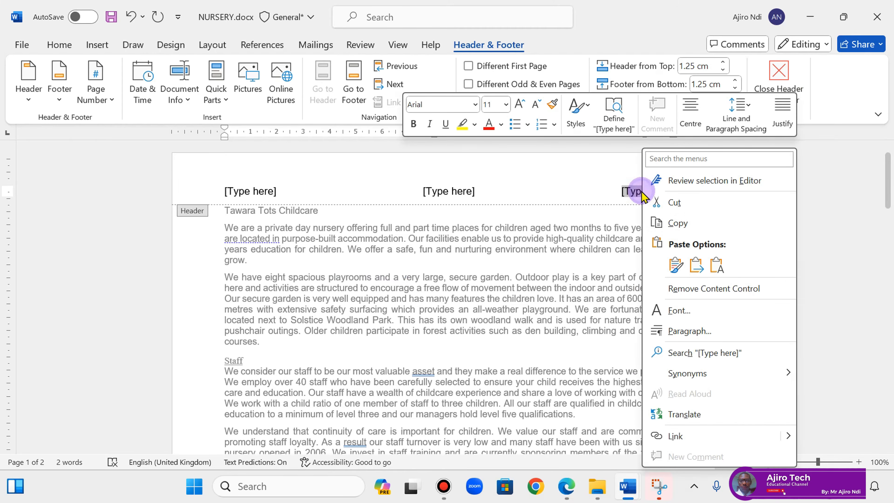
left_click(718, 266)
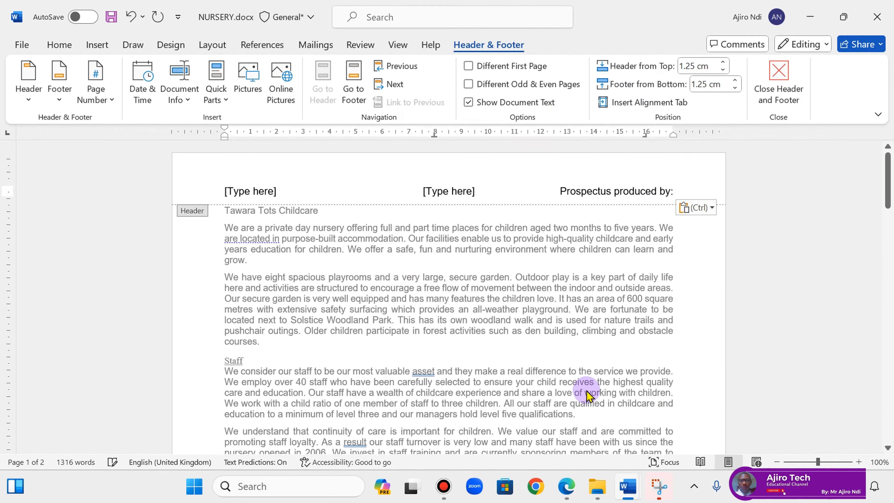
- Type the candidate's name, centre number and candidate number after the pasted phrase
left_click(566, 486)
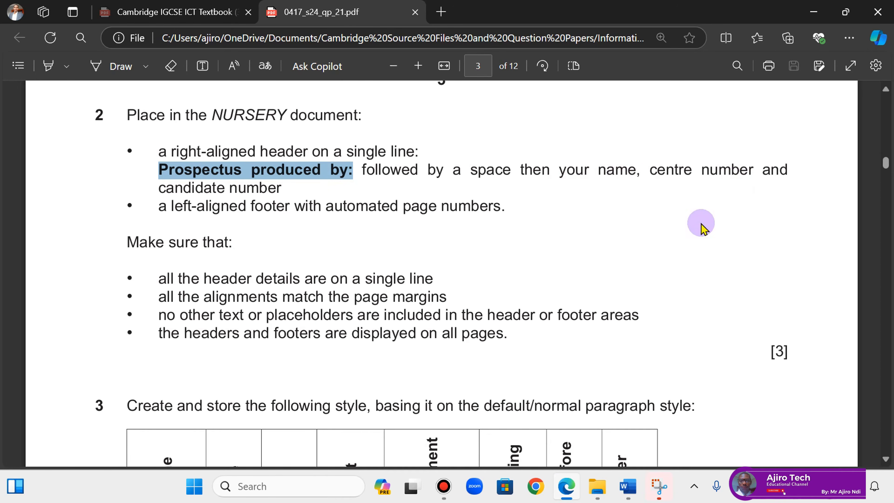
left_click(572, 488)
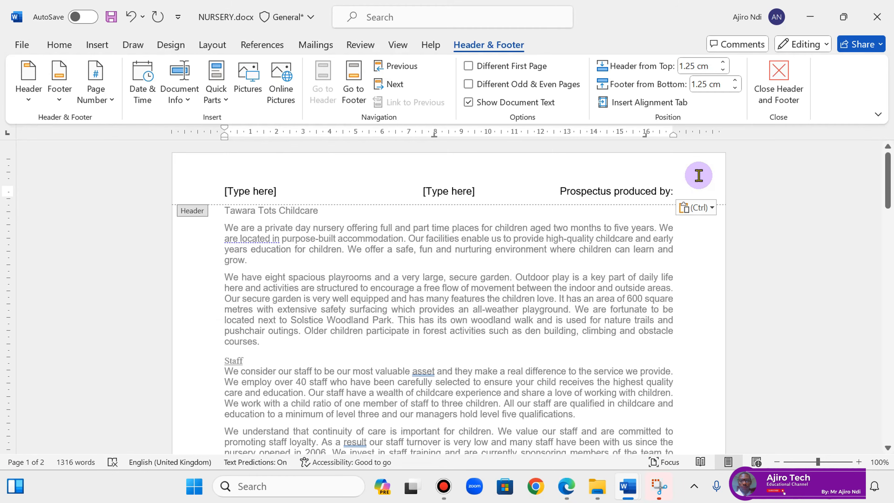
type("Ajiro")
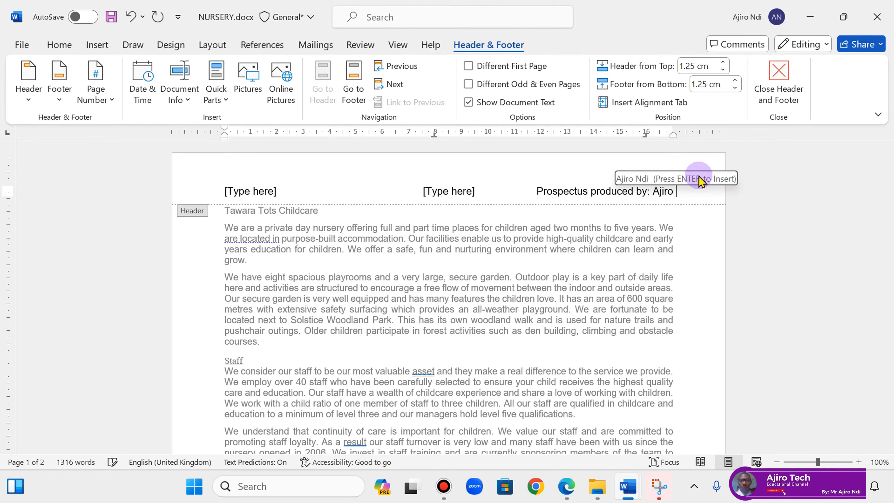
key("Return")
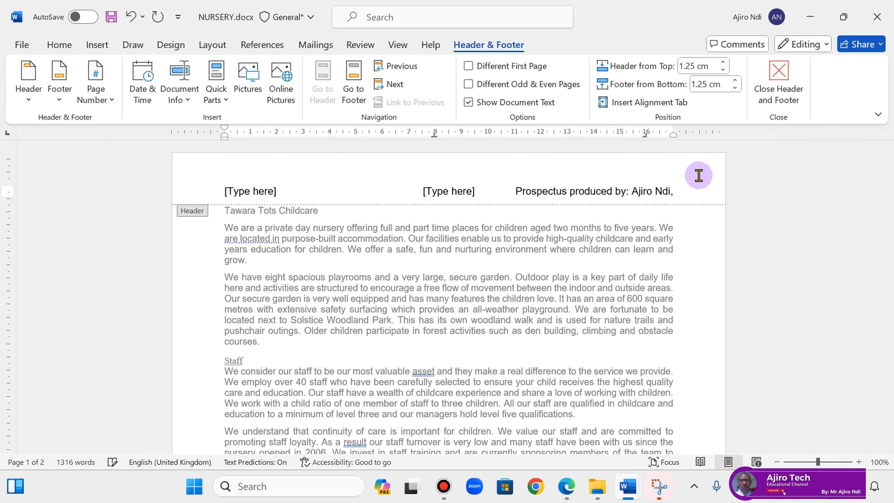
type(", AN01")
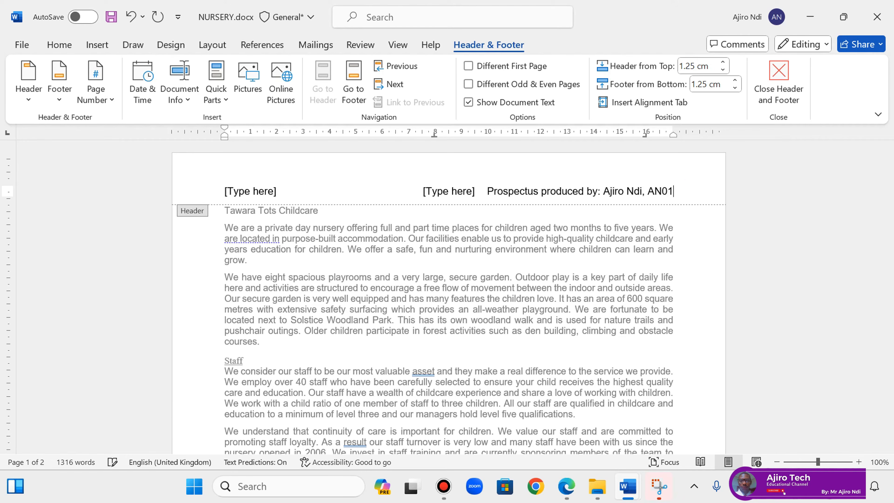
type("7, 2024")
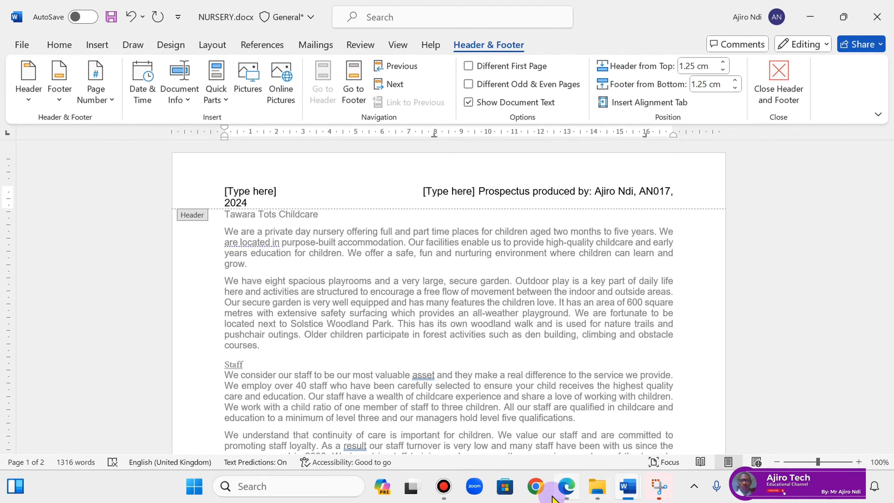
left_click(566, 485)
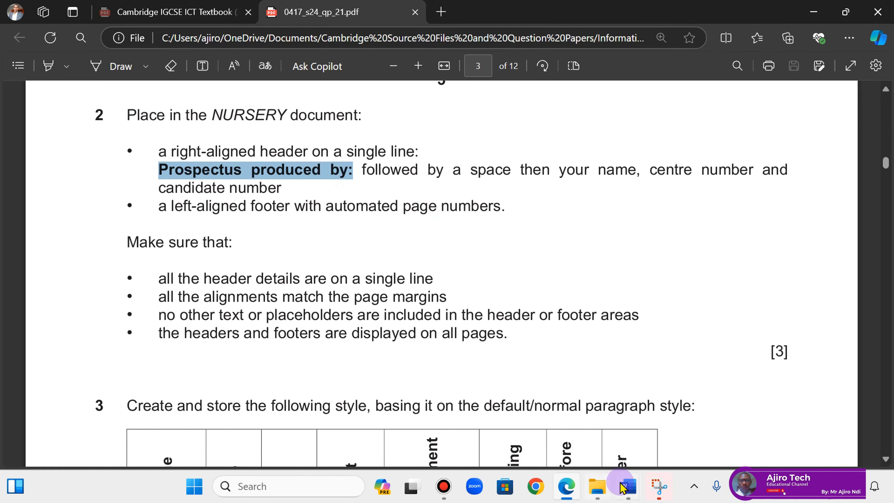
- Recheck question 2's footer requirement, then return to NURSERY.docx
mouse_move(623, 488)
left_click(546, 416)
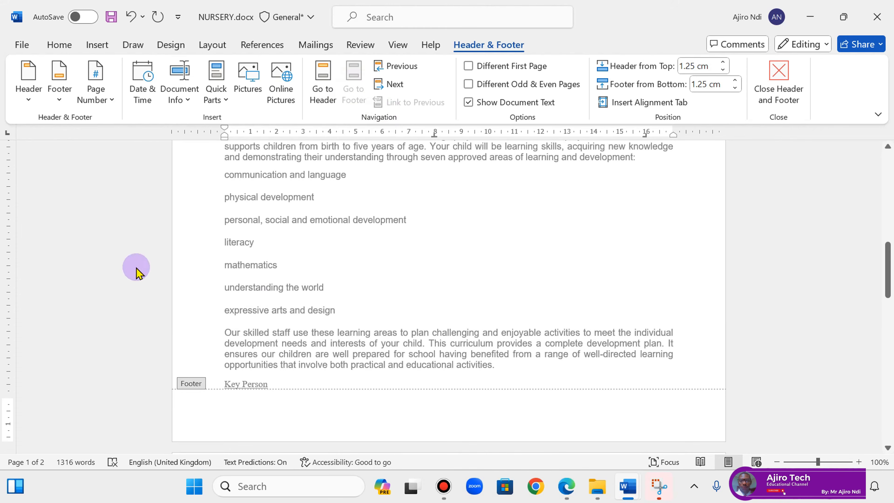
- Insert a Blank (Three Columns) footer with a Plain Number page number in its left cell
left_click(59, 94)
left_click(112, 233)
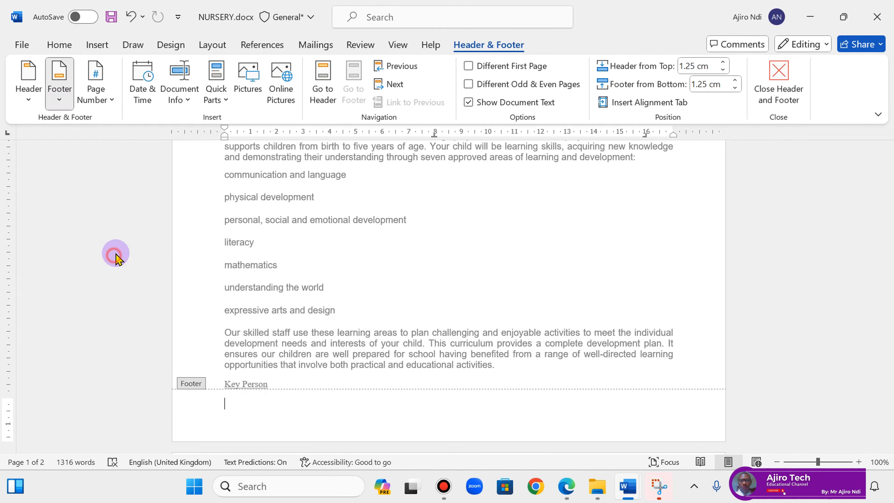
left_click(245, 404)
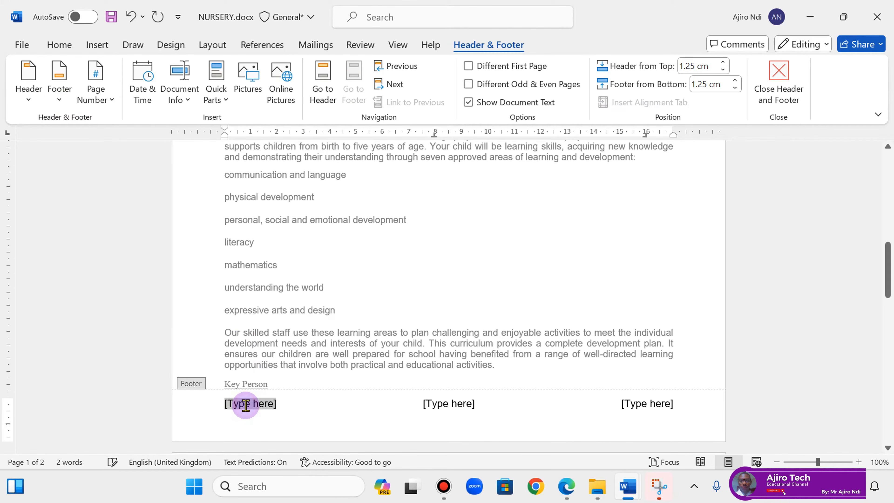
left_click(95, 92)
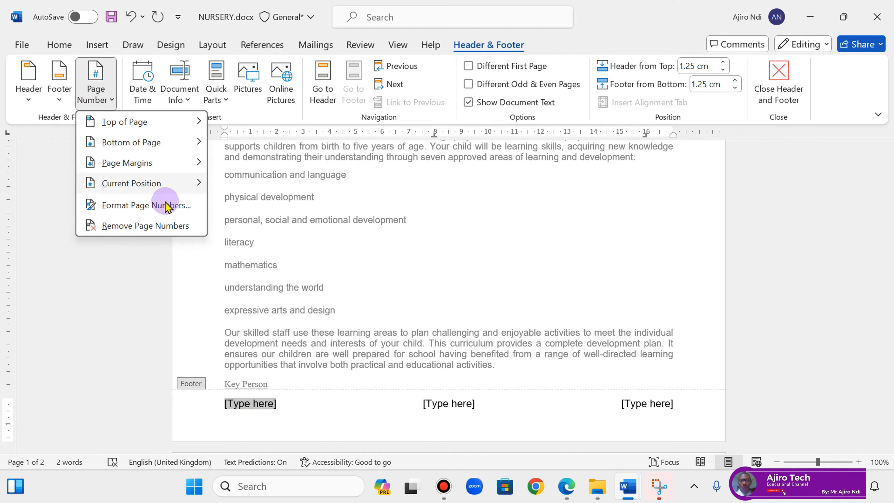
mouse_move(165, 187)
left_click(248, 164)
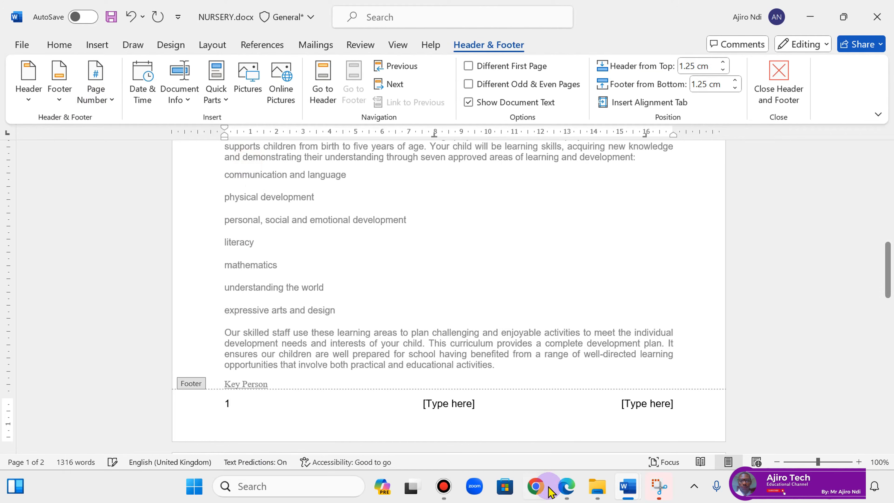
left_click(566, 490)
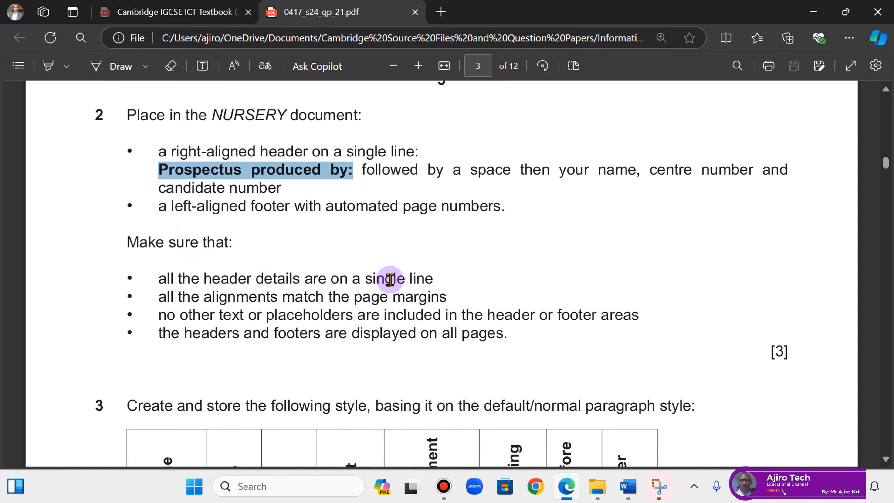
- Compare question 2 against NURSERY.docx and move from the footer back to the header
mouse_move(574, 489)
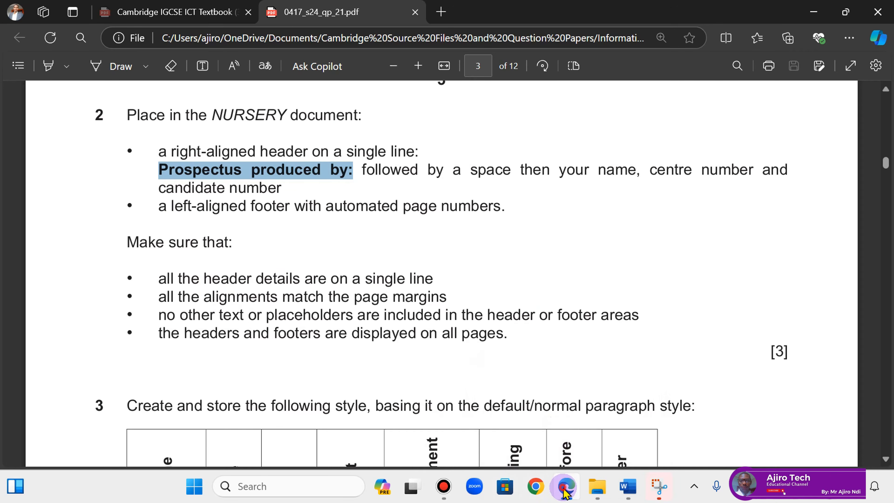
left_click(564, 491)
left_click(325, 83)
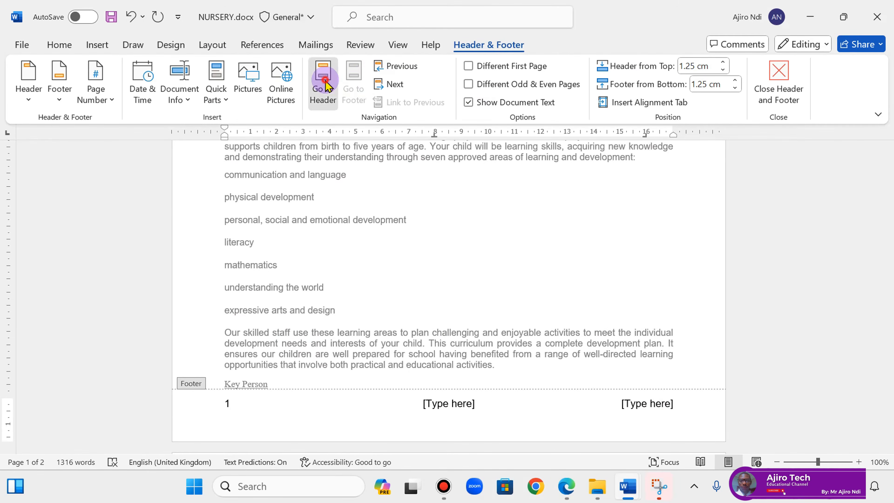
left_click(565, 490)
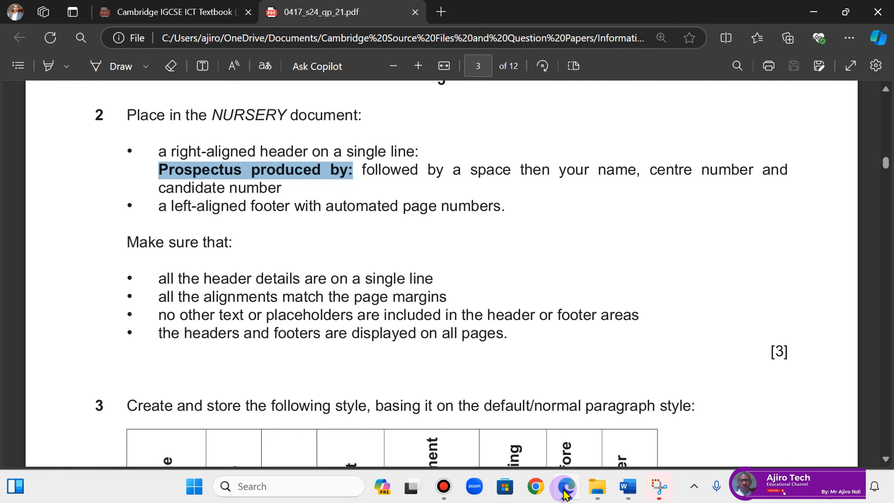
left_click(565, 491)
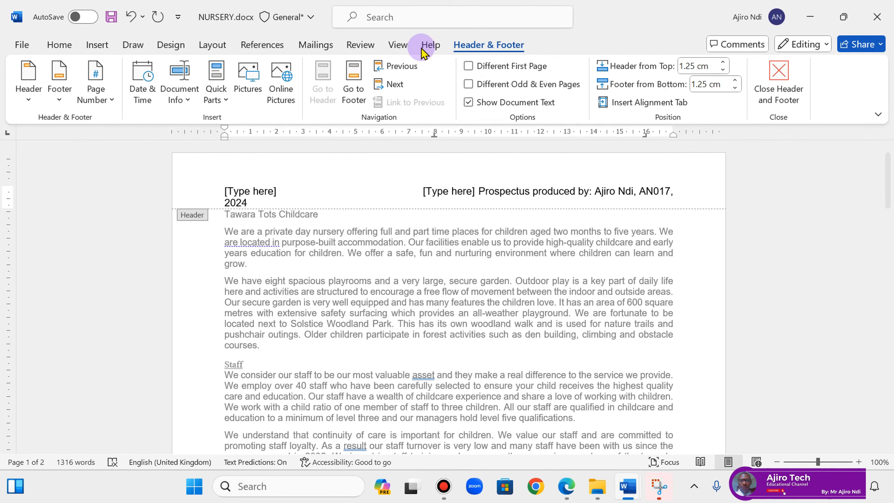
left_click(397, 45)
left_click(363, 91)
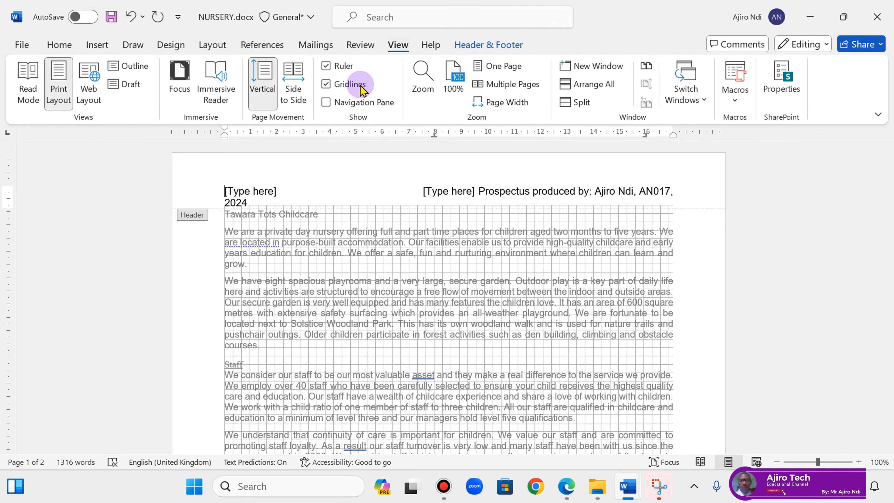
left_click(361, 88)
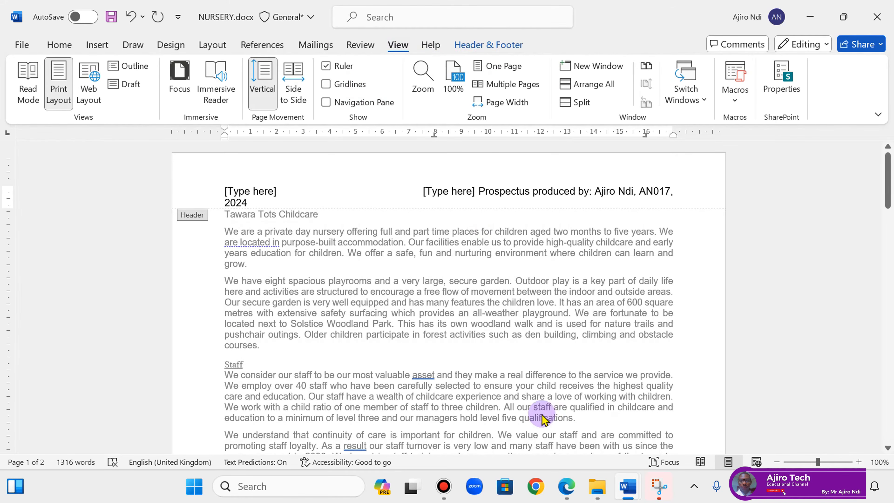
left_click(566, 488)
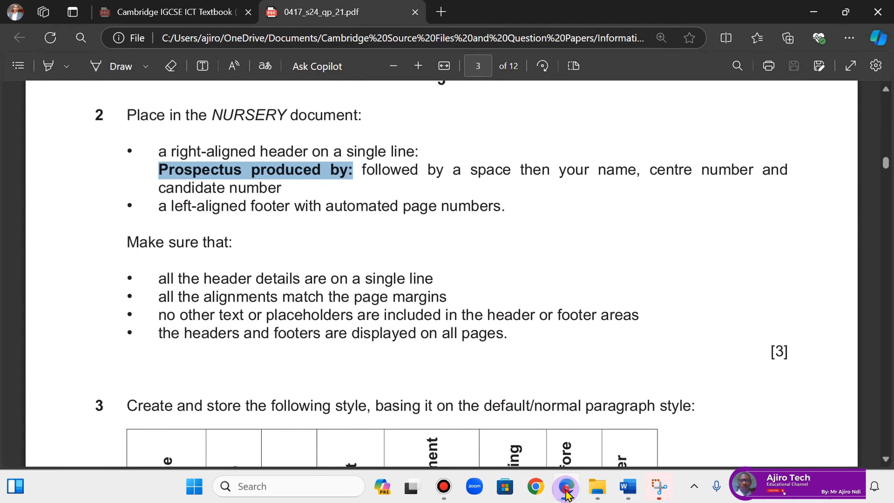
left_click(566, 490)
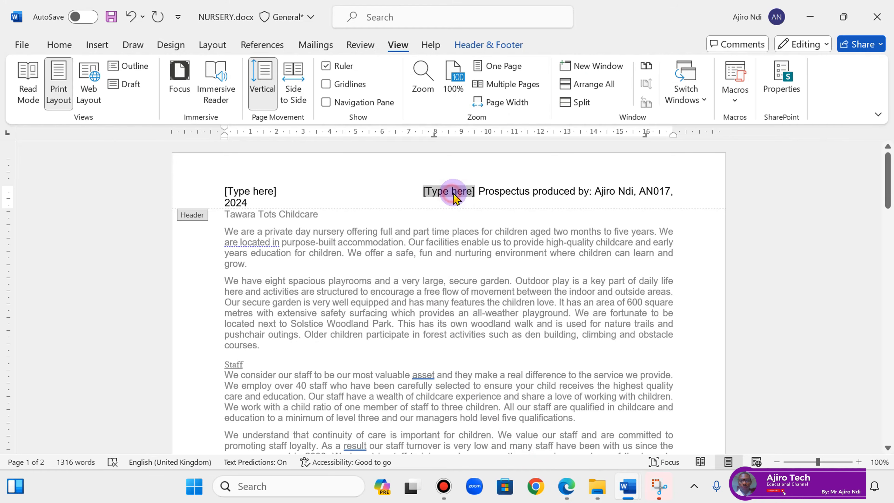
- Delete the right header placeholder and the centre and right footer placeholders
key("Delete")
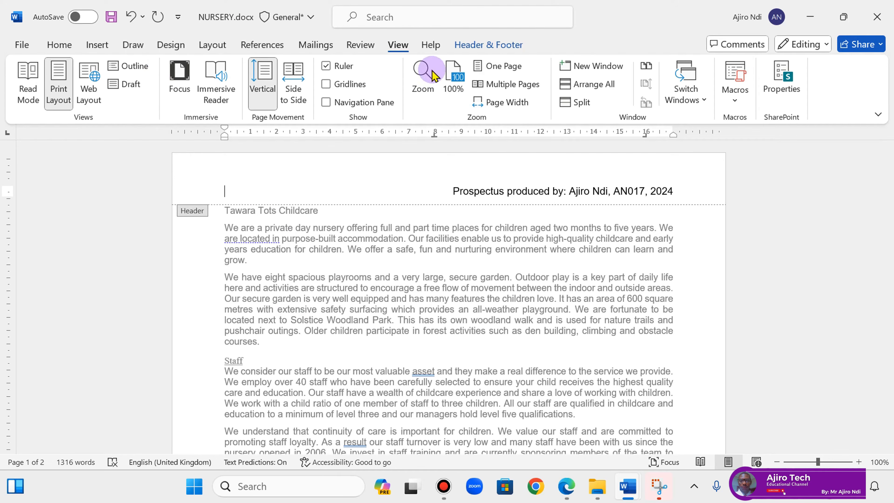
left_click(482, 47)
left_click(350, 79)
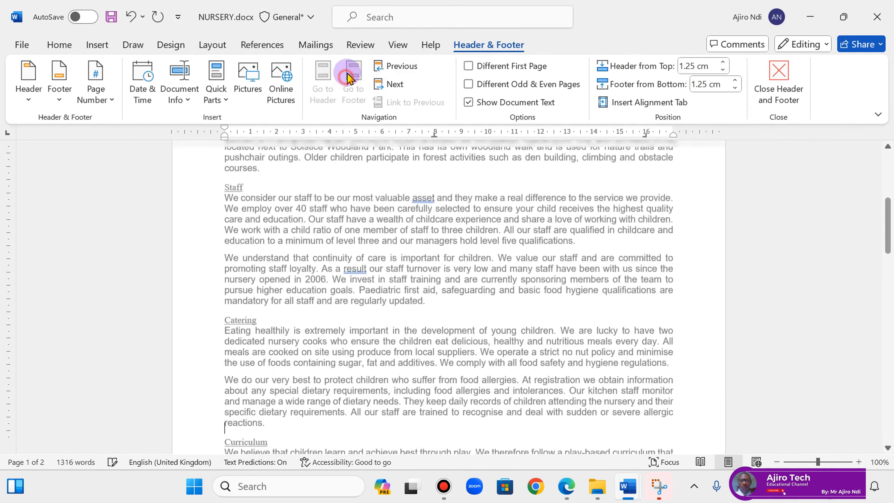
left_click(458, 403)
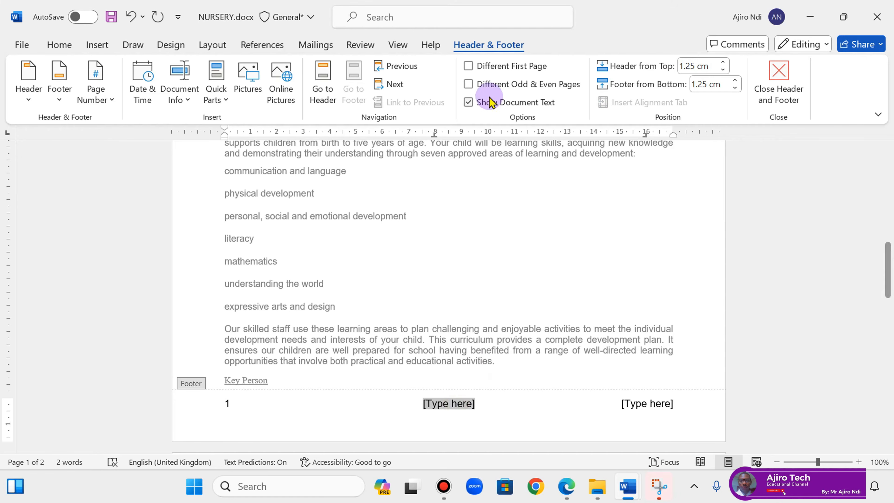
key("Delete")
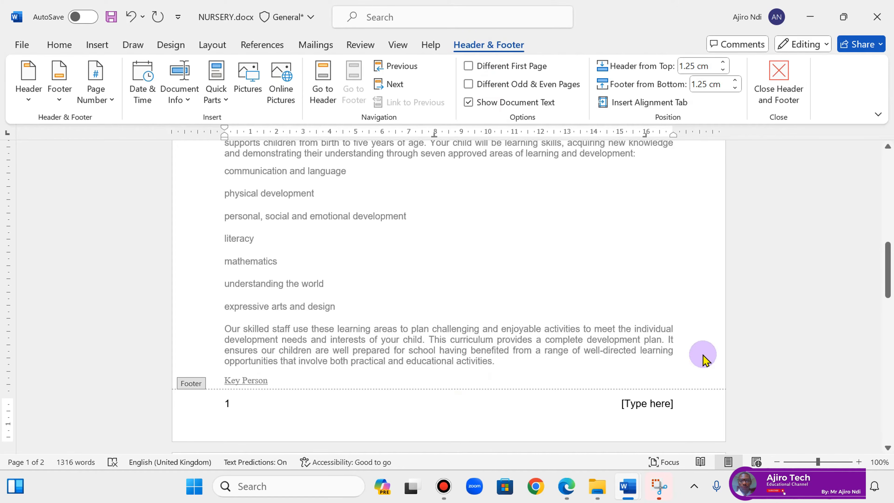
left_click(638, 403)
key("Delete")
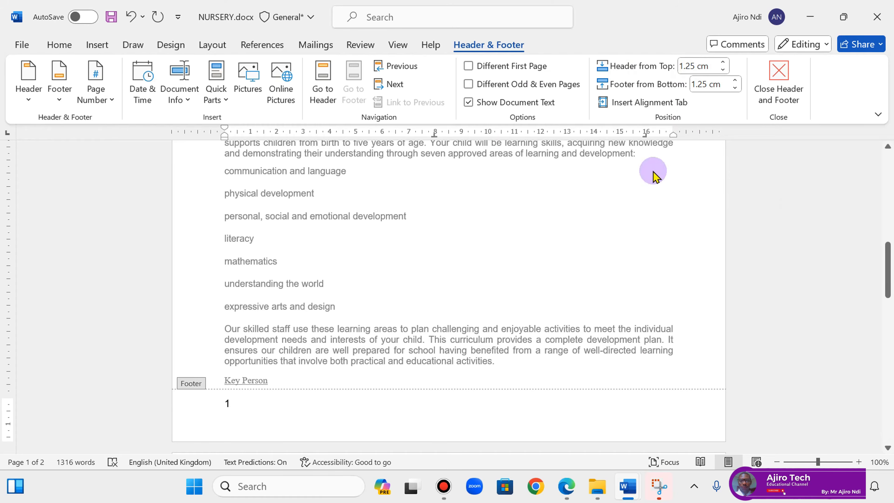
left_click(321, 85)
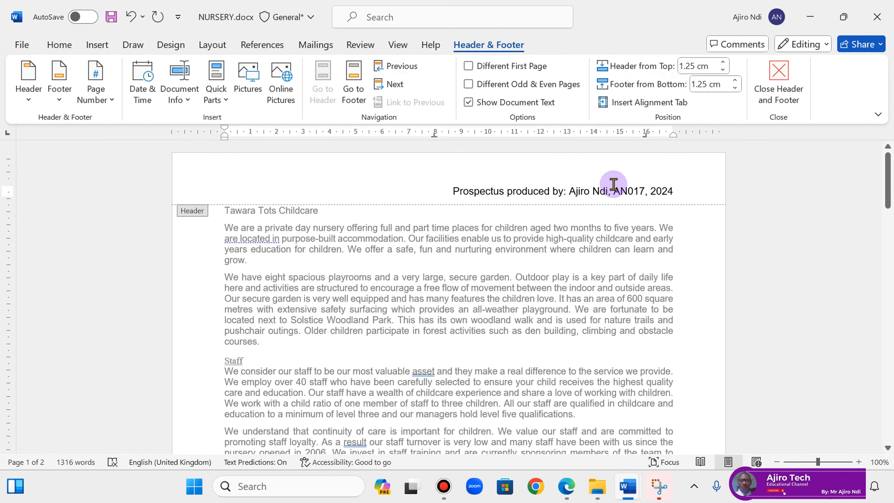
- Close header and footer editing in NURSERY.docx and bring back the question paper
left_click(566, 485)
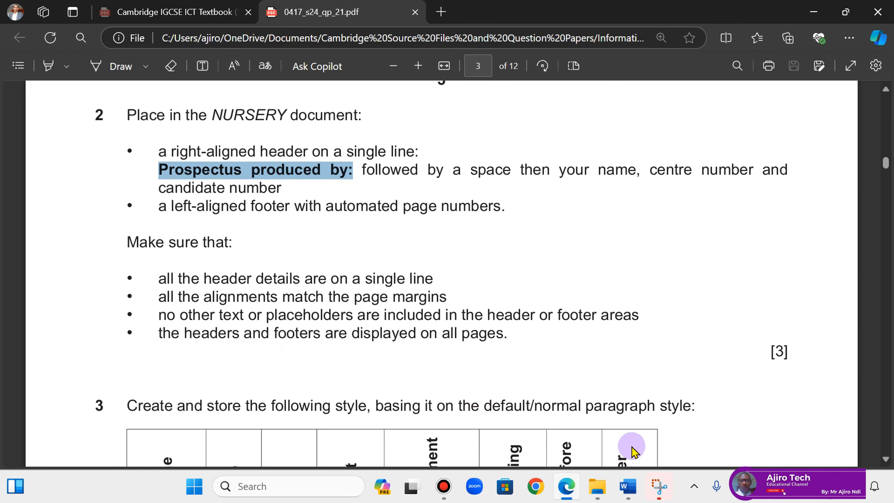
left_click(624, 493)
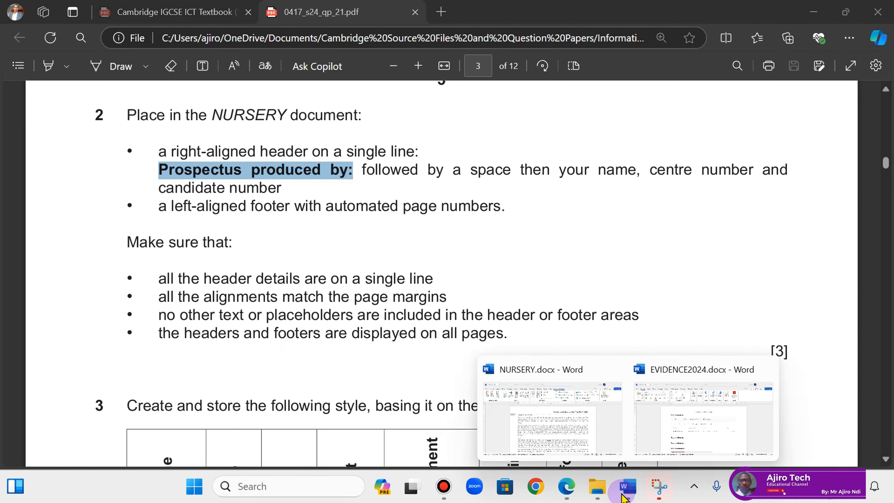
left_click(612, 443)
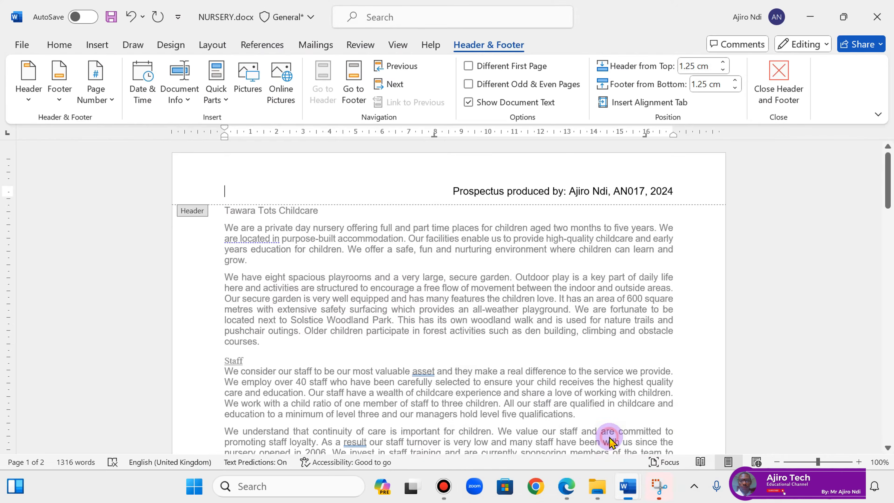
left_click(772, 94)
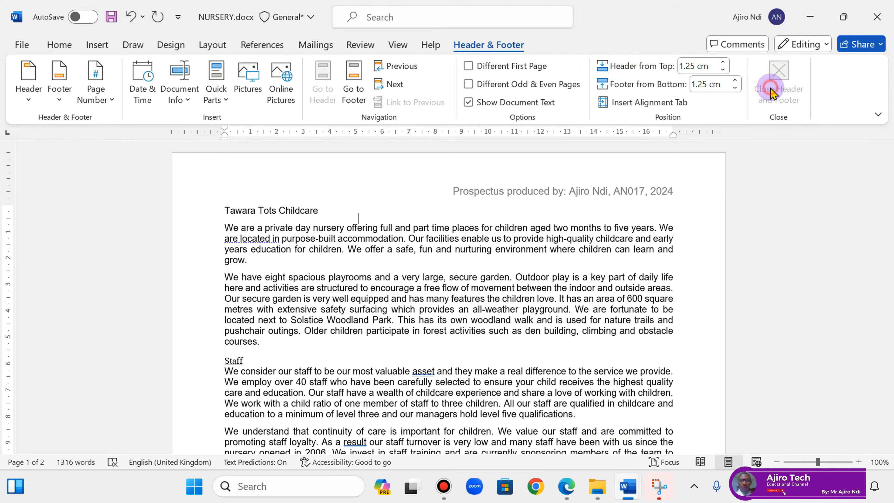
left_click(568, 487)
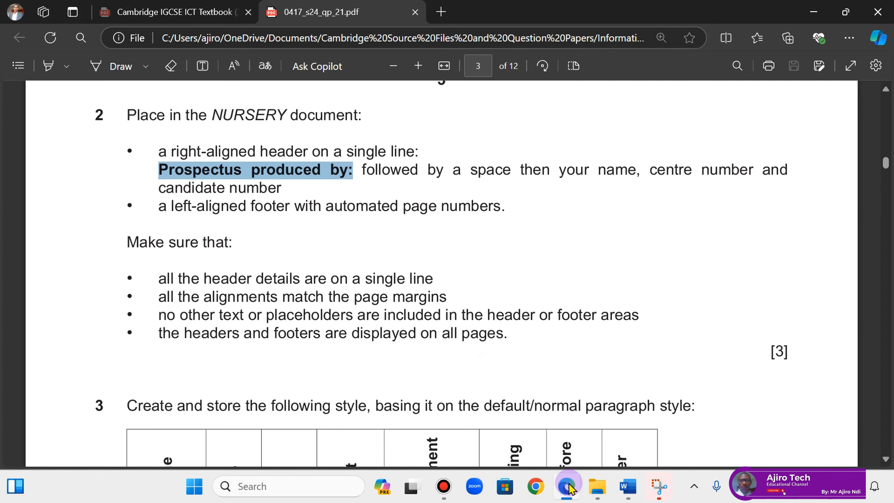
- Scroll the PDF to question 3's TC-title style table, then jump to the end of NURSERY.docx
scroll(884, 457, "down", 6)
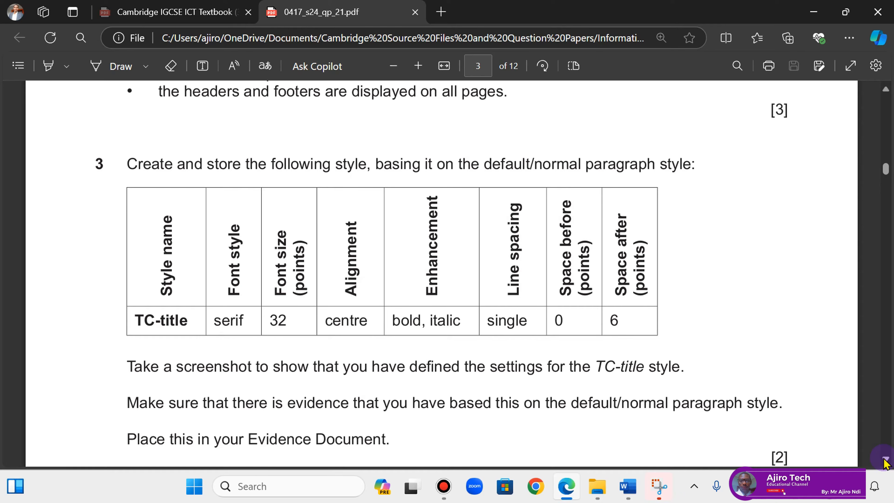
left_click(884, 460)
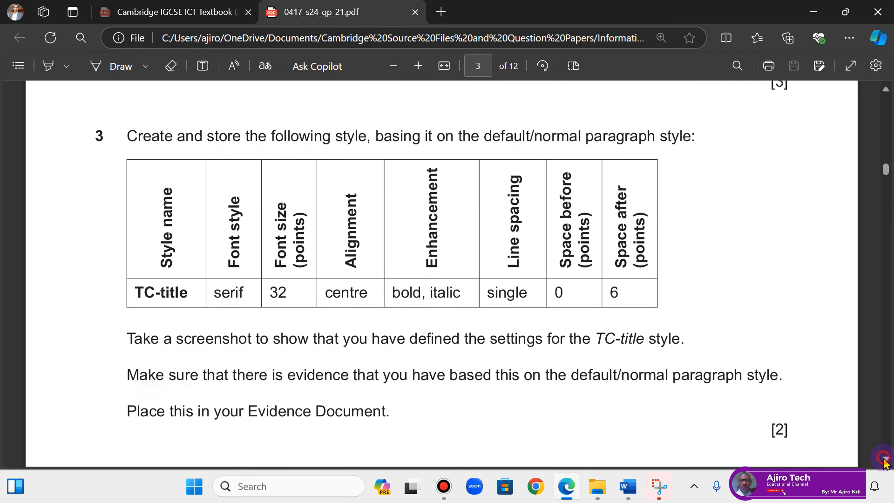
left_click(628, 486)
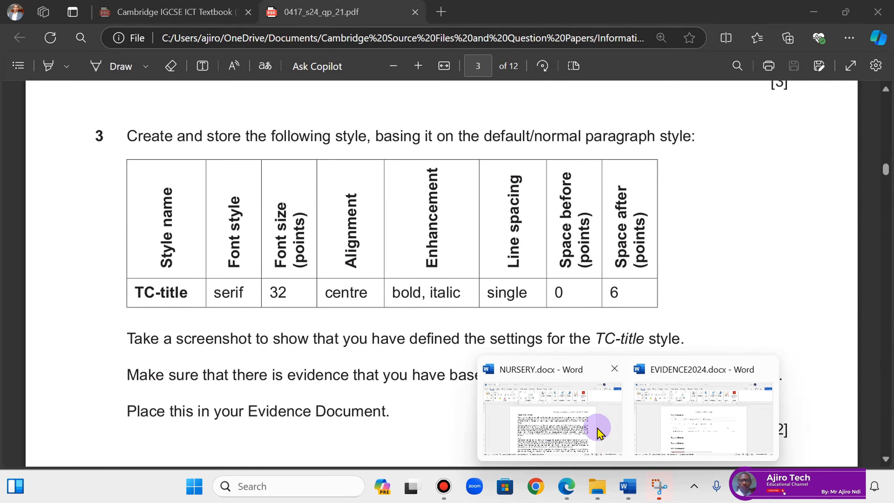
left_click(598, 425)
left_click_drag(887, 173, 886, 396)
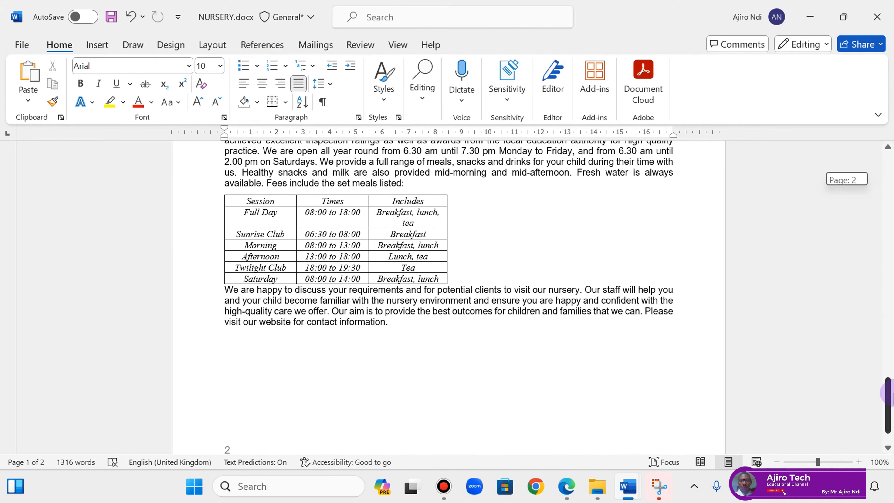
- Add a blank paragraph at the end of NURSERY and give it the Normal style from the Styles pane
left_click(398, 322)
key("Return")
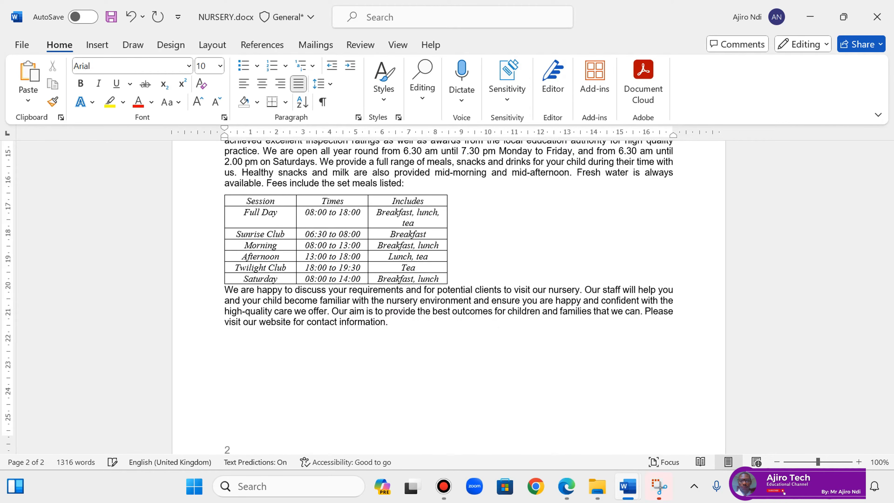
left_click(399, 118)
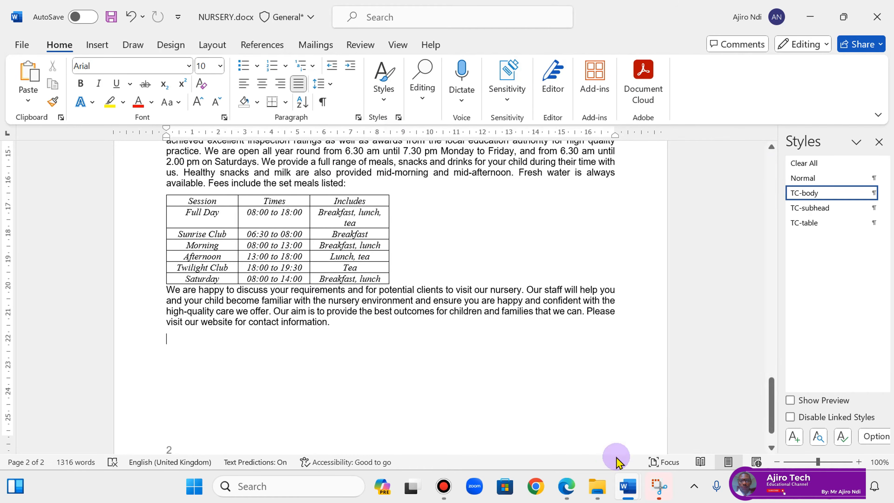
left_click(566, 485)
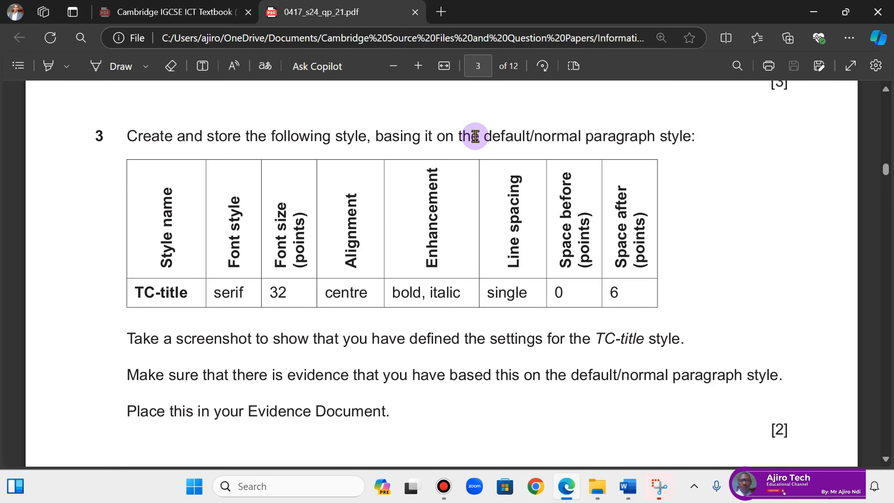
left_click(568, 488)
left_click(810, 179)
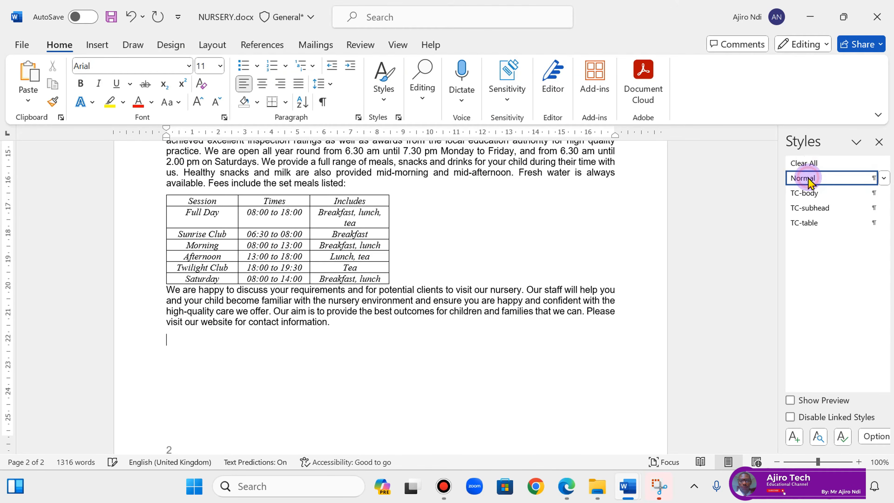
- Start a new style from current formatting and select the name 'TC-title' in the question paper
left_click(794, 437)
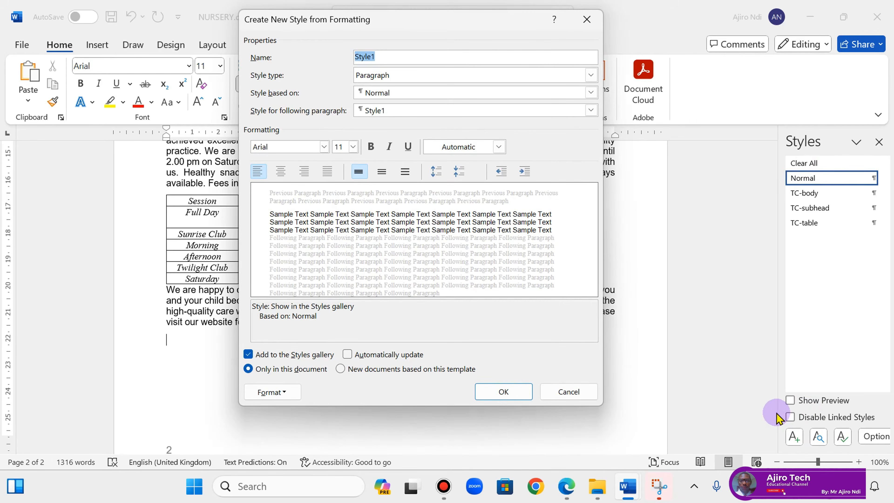
left_click(571, 490)
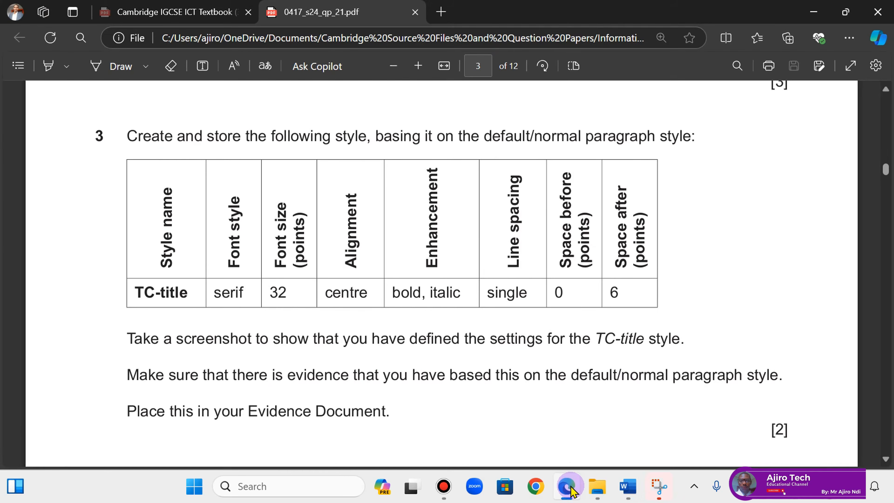
left_click_drag(137, 292, 188, 292)
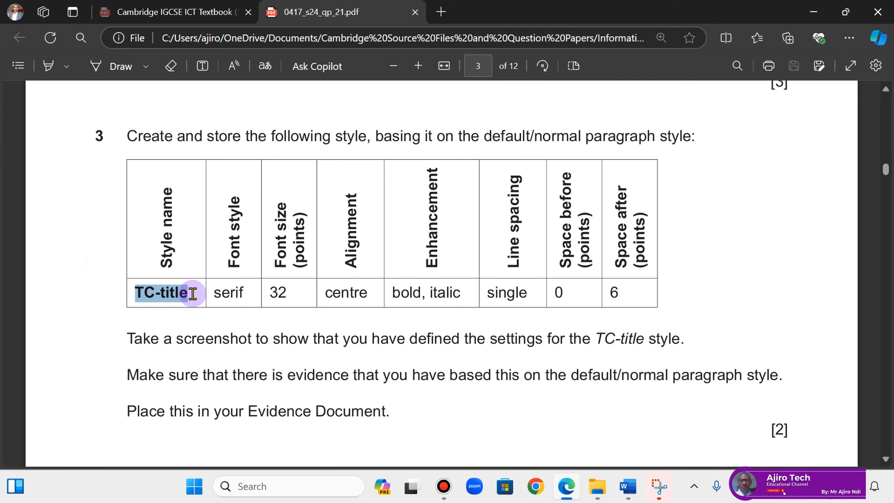
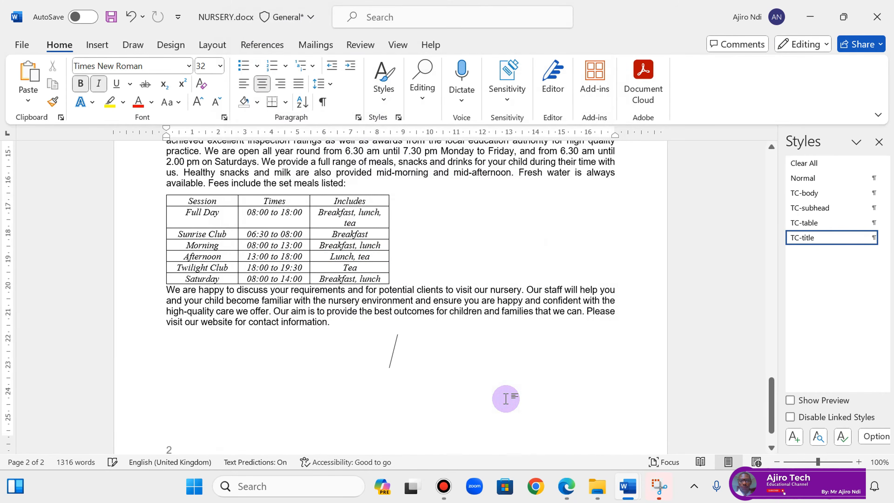
- After reading question 3, open the Modify Style settings for TC-title from the Styles pane
left_click(566, 486)
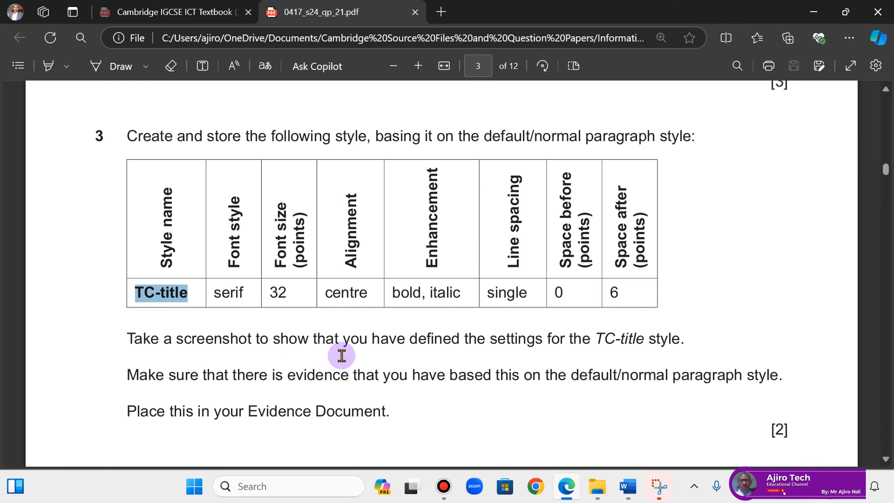
left_click(566, 486)
left_click(825, 240)
right_click(824, 244)
left_click(770, 278)
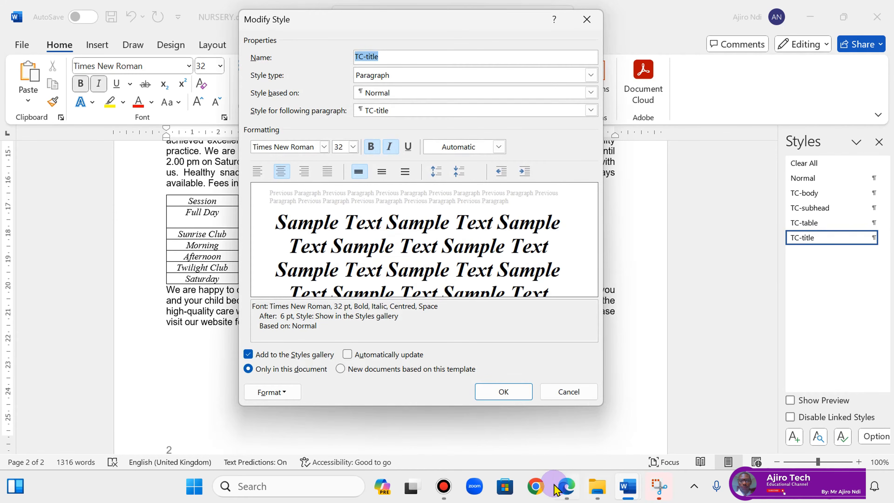
- Check TC-title against question 3: Times New Roman, 32 pt, bold italic, centred, 6 pt after
left_click(567, 488)
left_click(567, 487)
left_click(550, 421)
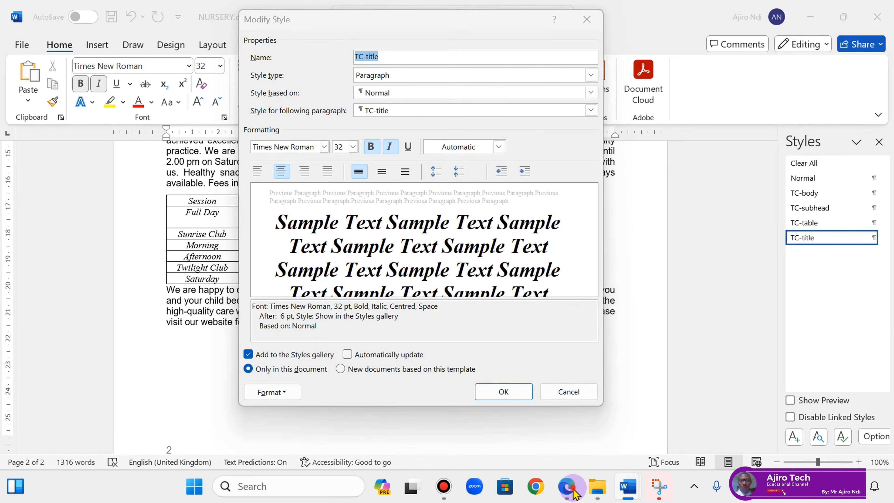
left_click(567, 487)
left_click(573, 488)
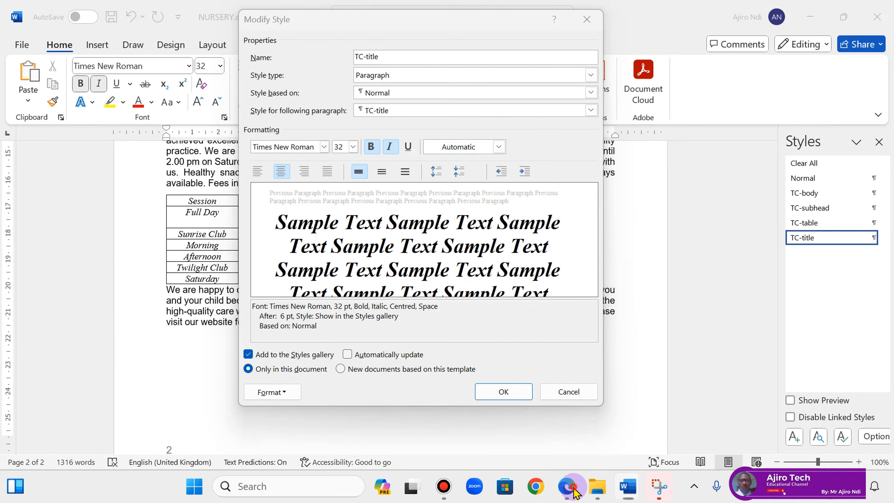
left_click(574, 489)
left_click(574, 488)
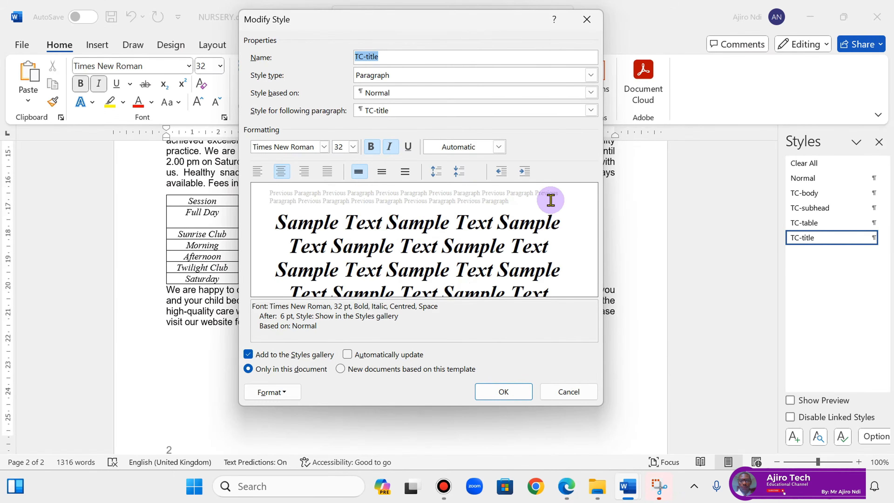
left_click(280, 172)
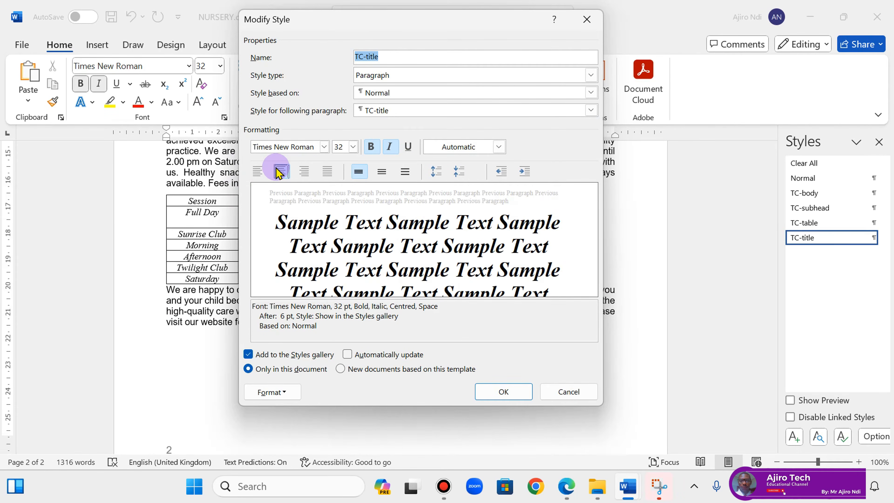
left_click(575, 492)
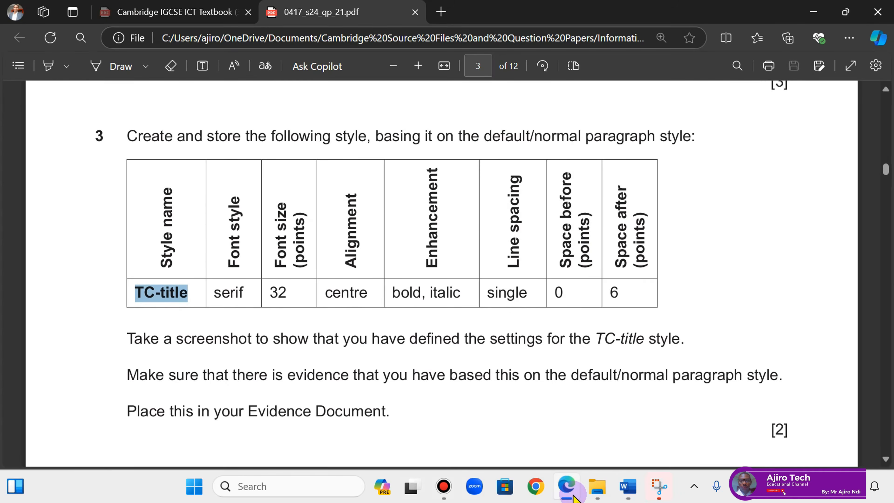
left_click(574, 493)
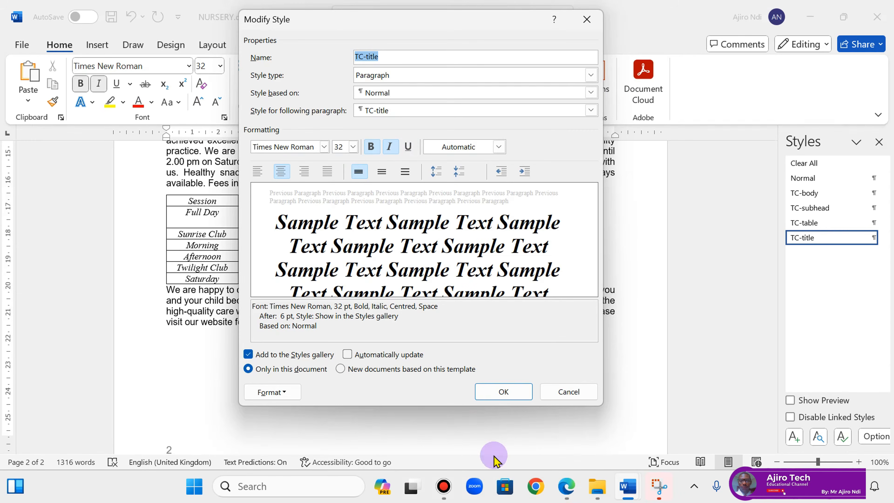
left_click(573, 491)
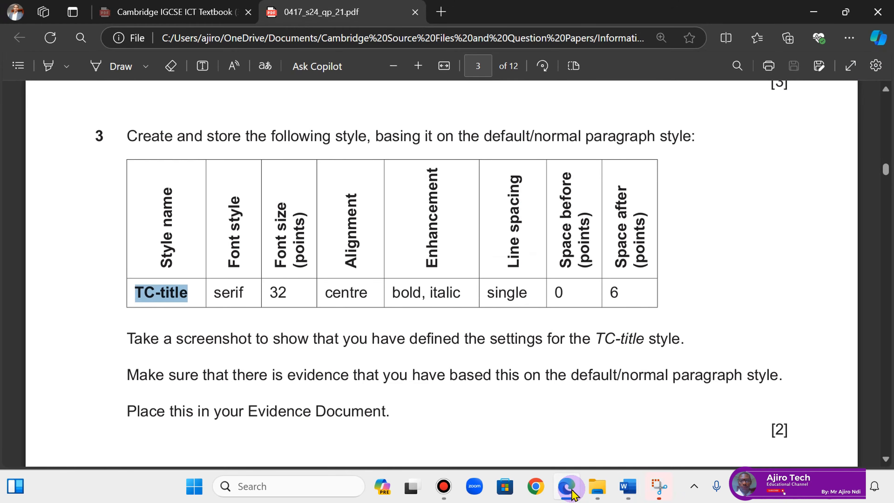
left_click(573, 493)
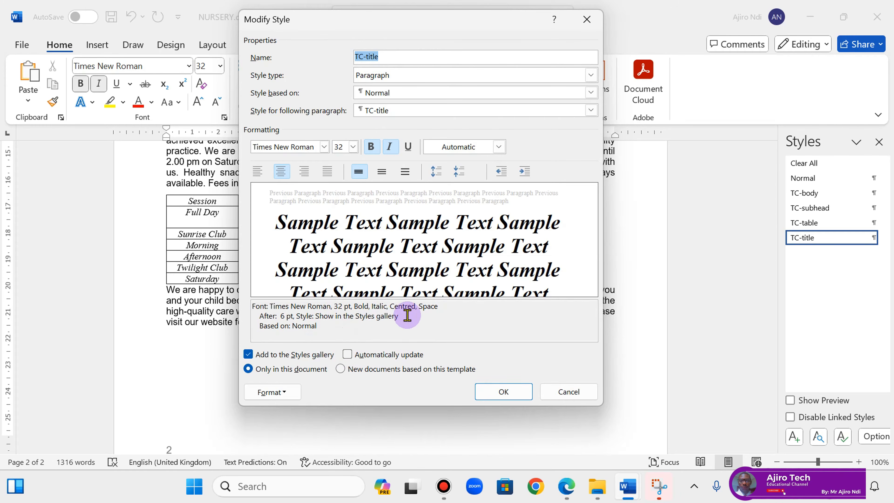
key("Tab")
key("Tab")
key("Tab")
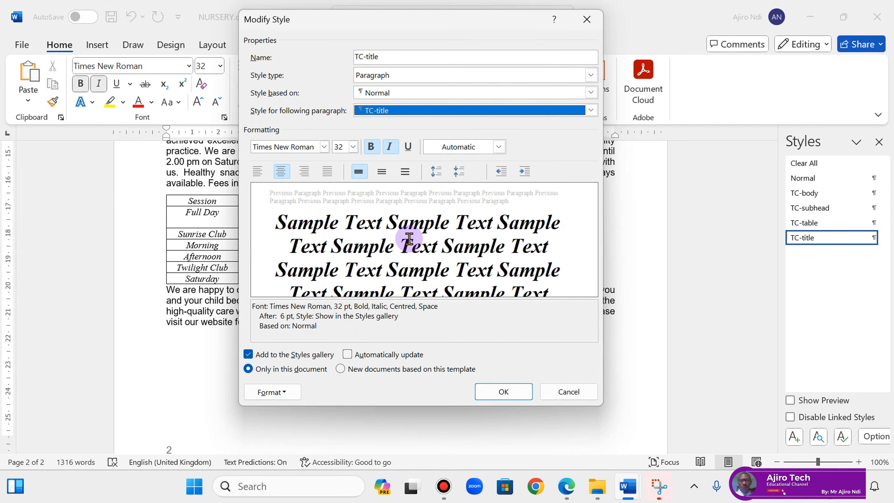
key("Tab")
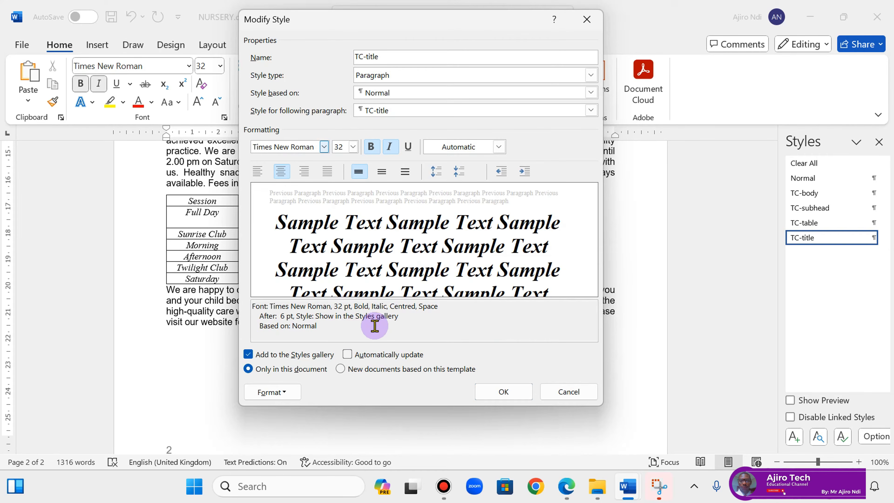
left_click(659, 486)
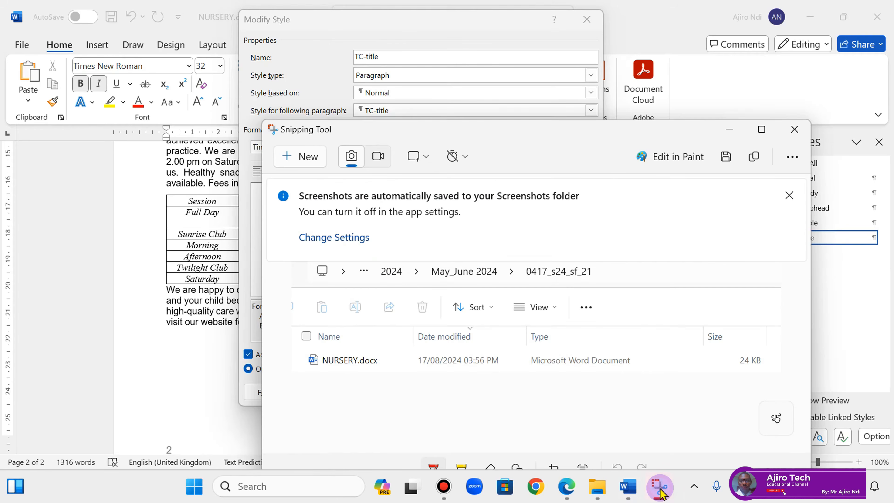
- Snip the whole TC-title Modify Style window, then close it with OK
left_click(306, 158)
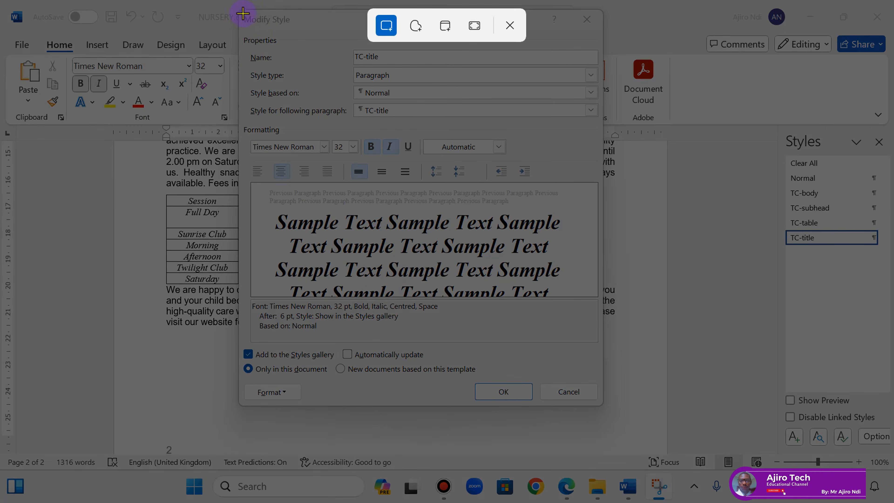
mouse_move(242, 22)
left_mouse_down()
mouse_move(296, 260)
mouse_move(296, 138)
mouse_move(259, 31)
mouse_move(244, 15)
left_mouse_up()
left_click_drag(239, 10, 603, 409)
left_click(504, 391)
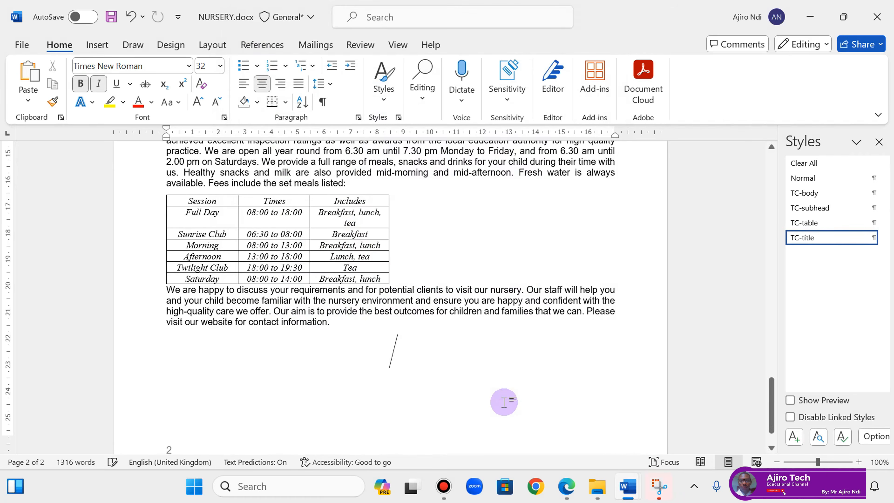
- Paste the TC-title settings screenshot on a new line under 'Step 3 evidence' in EVIDENCE2024.docx
left_click(569, 487)
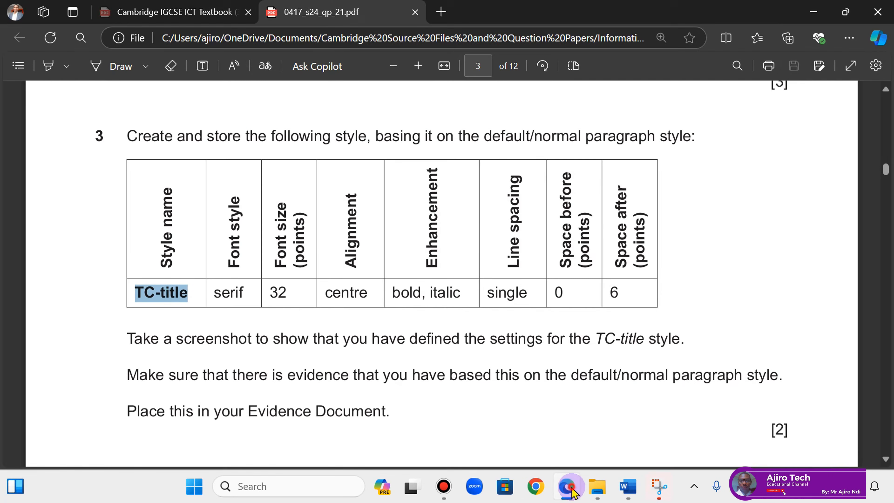
left_click(568, 487)
mouse_move(628, 485)
mouse_move(768, 453)
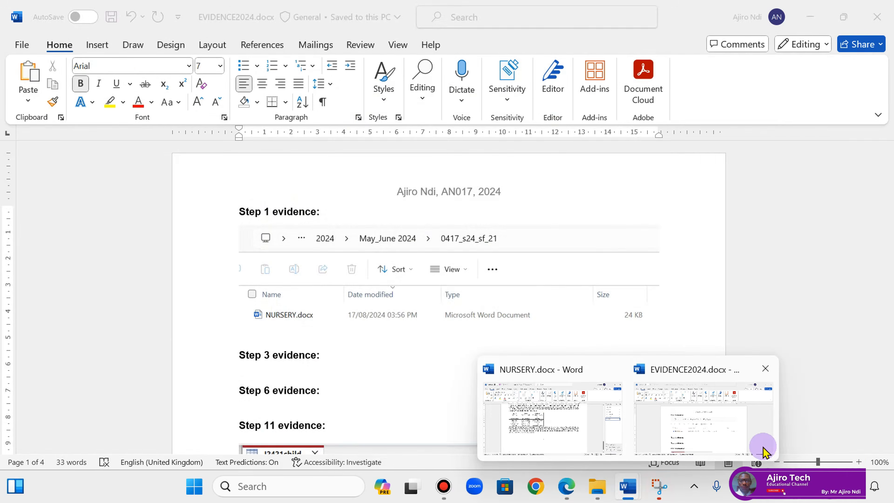
left_click(713, 425)
scroll(891, 181, "down", 1)
scroll(891, 181, "down", 3)
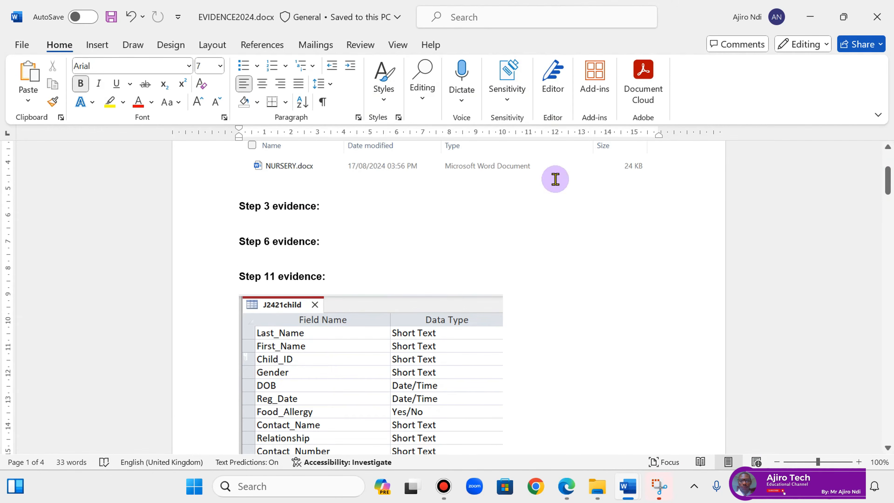
left_click(338, 206)
key("Return")
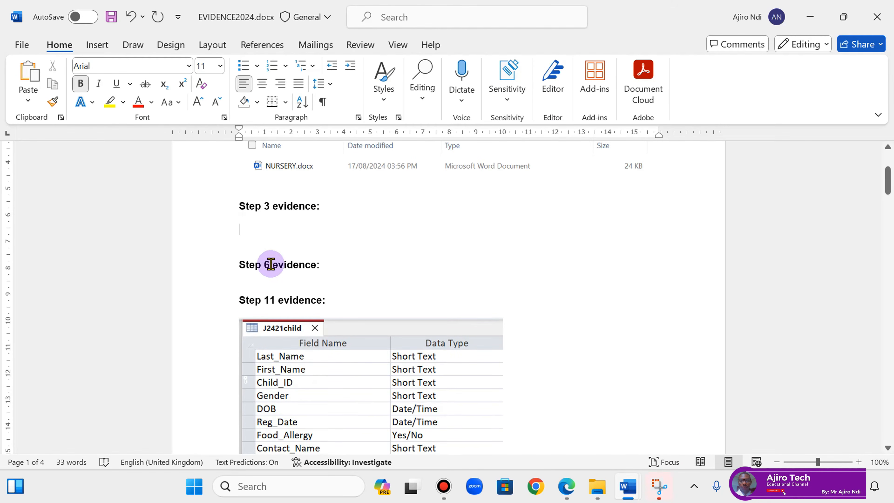
right_click(239, 228)
left_click(274, 287)
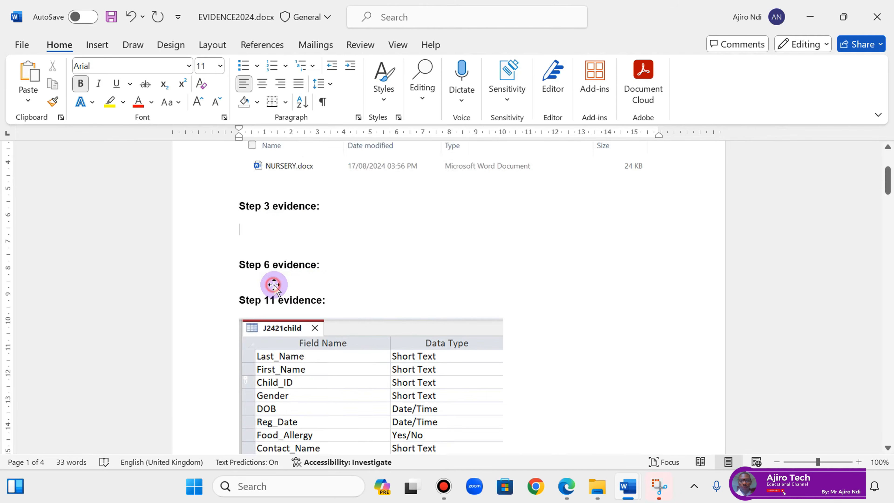
- Shrink the font size of the blank line and save EVIDENCE2024.docx
left_click_drag(886, 206, 886, 181)
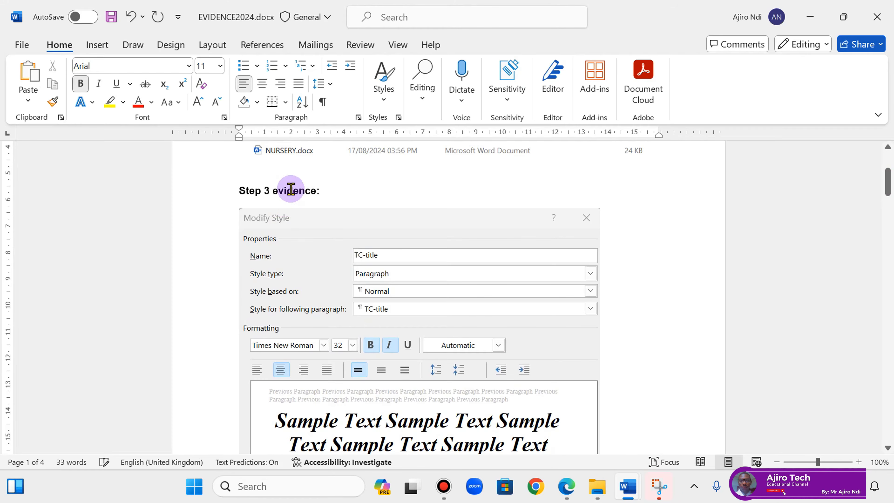
left_click(215, 102)
left_click(216, 102)
left_click(216, 102)
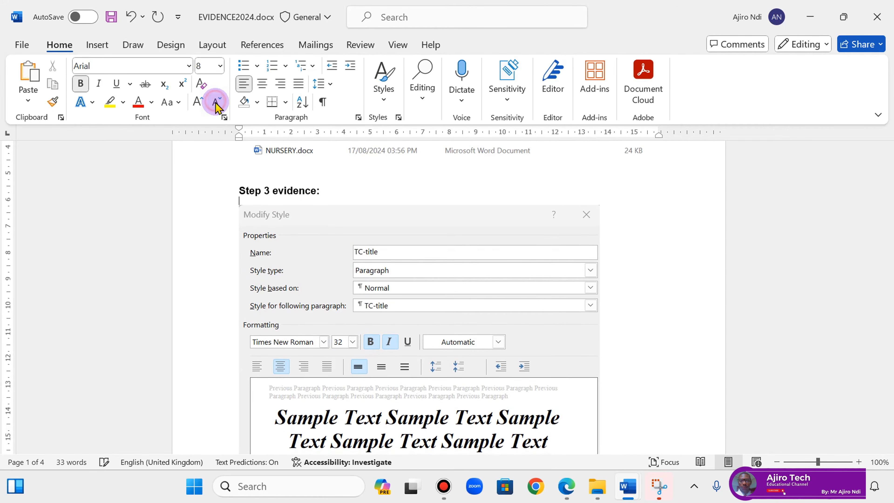
left_click(112, 16)
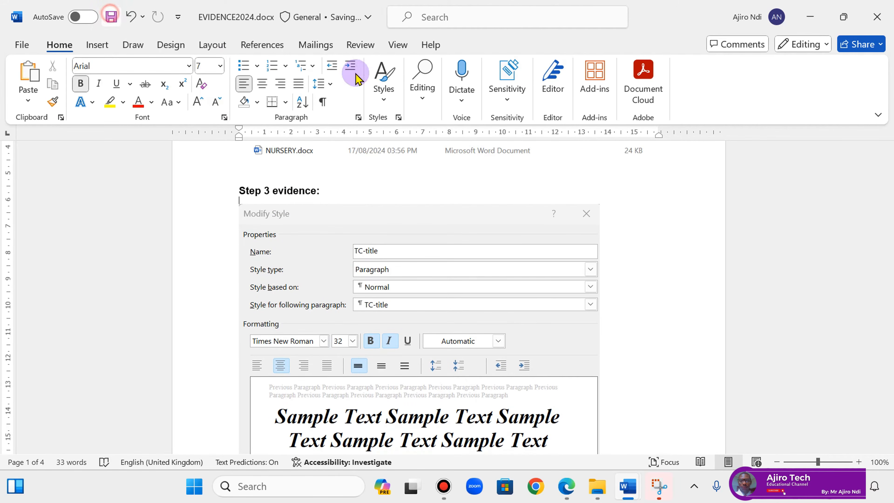
- Cross-check the exam paper against the NURSERY and EVIDENCE2024 documents
left_click(566, 486)
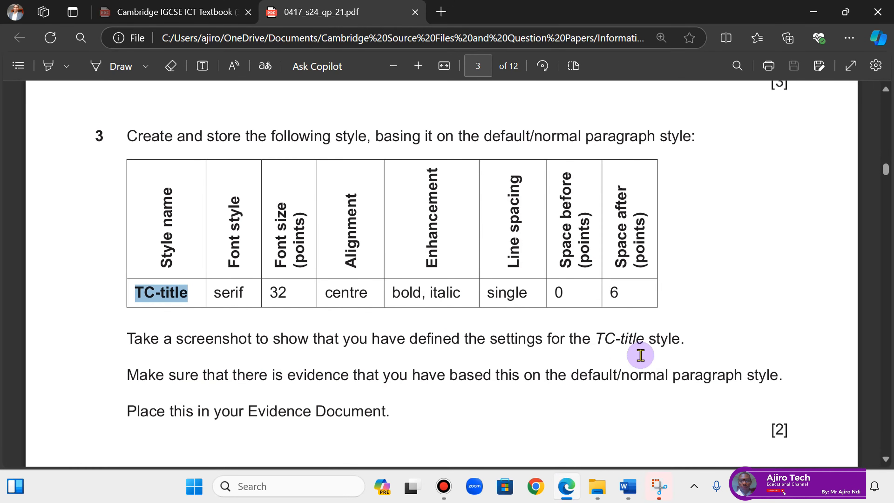
mouse_move(628, 486)
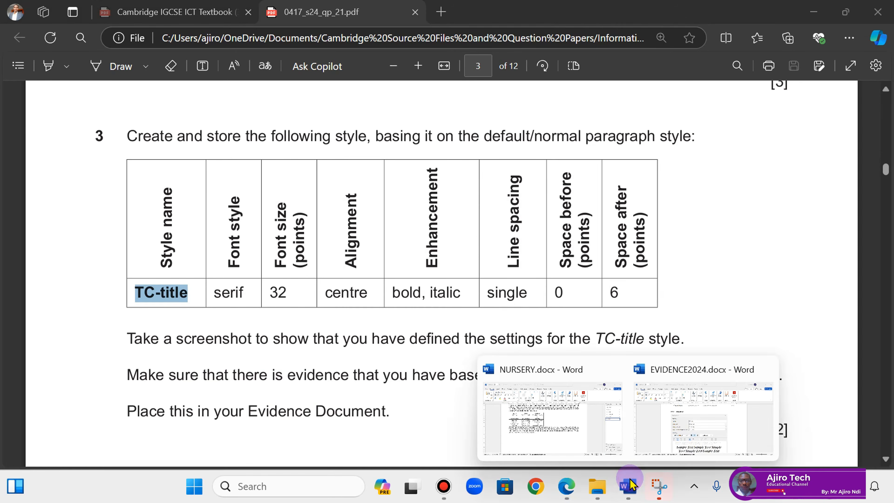
left_click(579, 426)
left_click(695, 406)
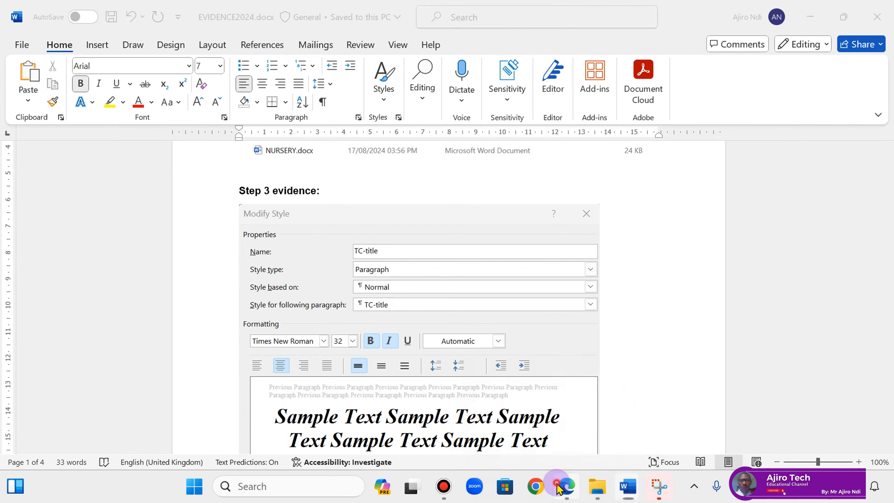
left_click(563, 485)
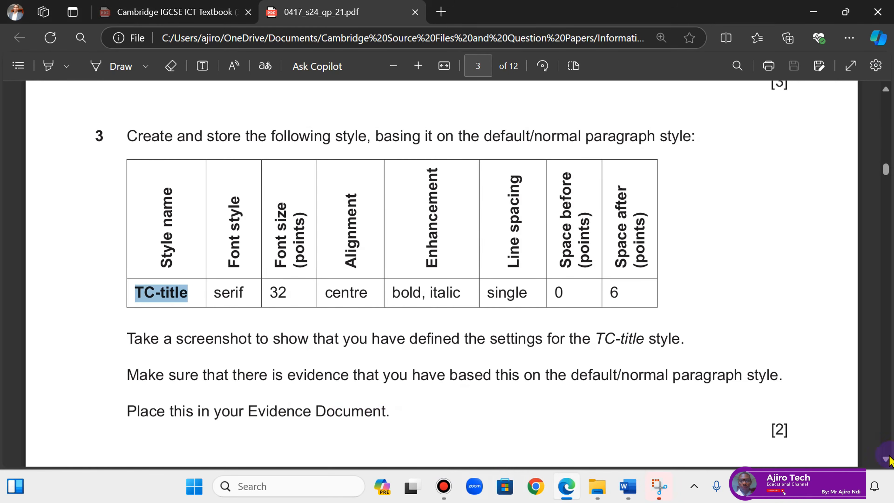
- Set the empty last paragraph of NURSERY.docx to Normal and delete it
scroll(885, 459, "down", 4)
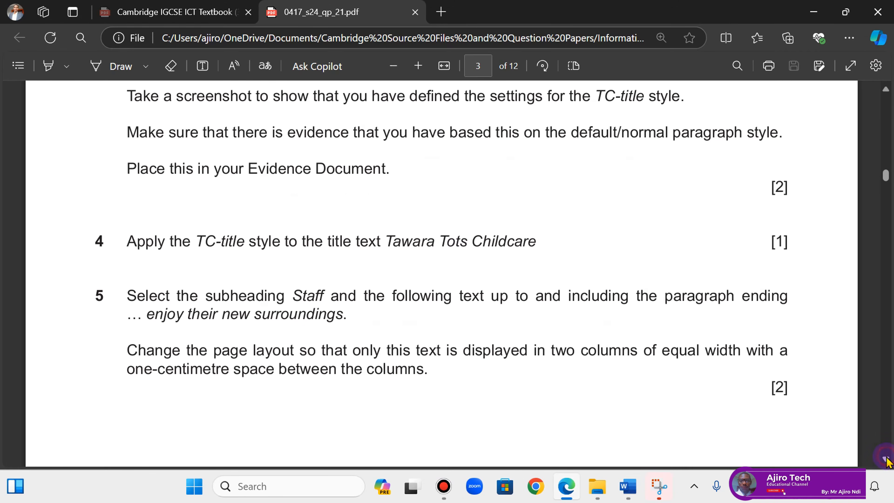
scroll(886, 460, "down", 2)
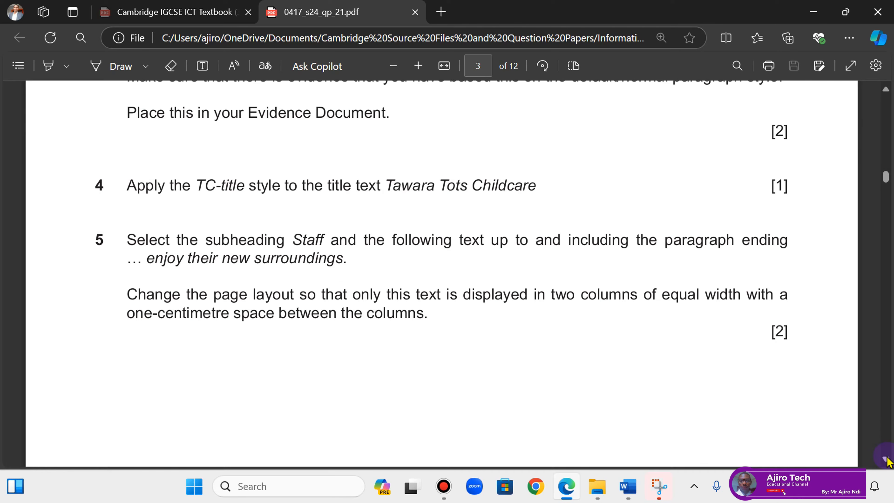
mouse_move(626, 485)
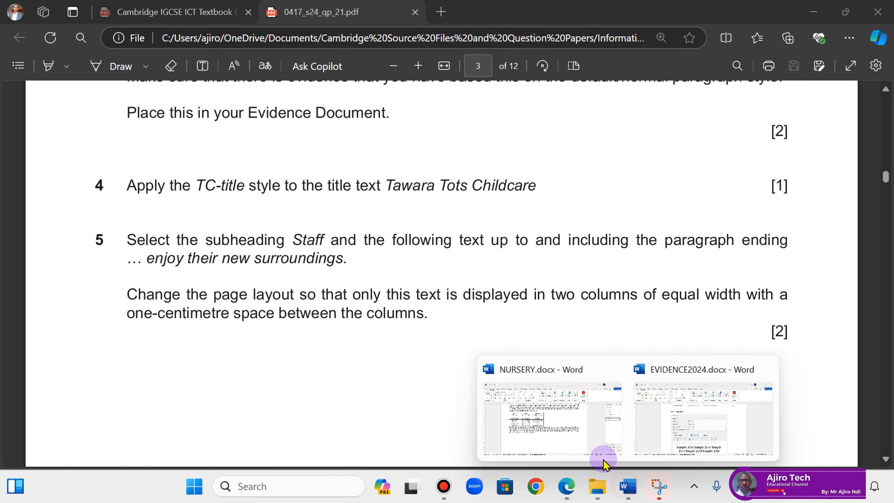
left_click(582, 432)
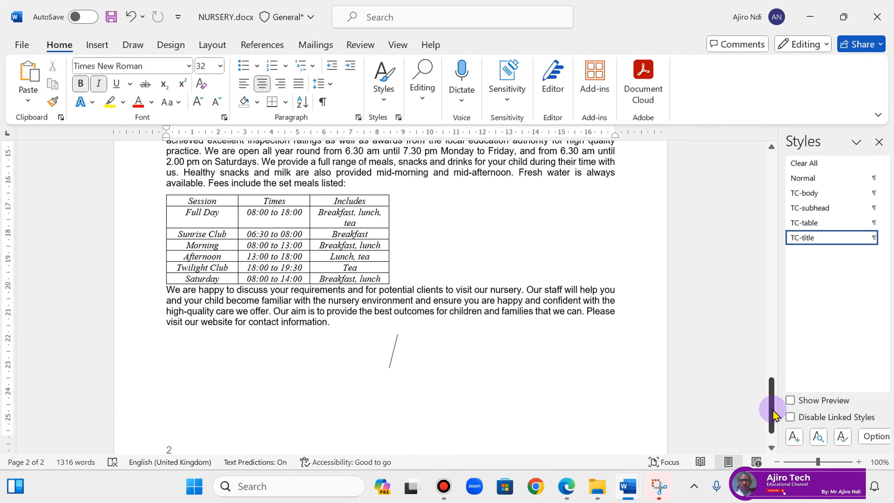
left_click(807, 178)
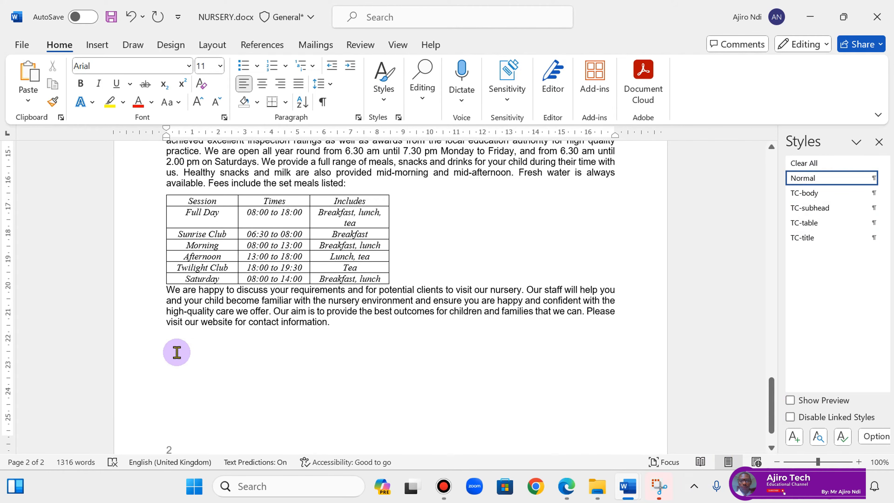
key("BackSpace")
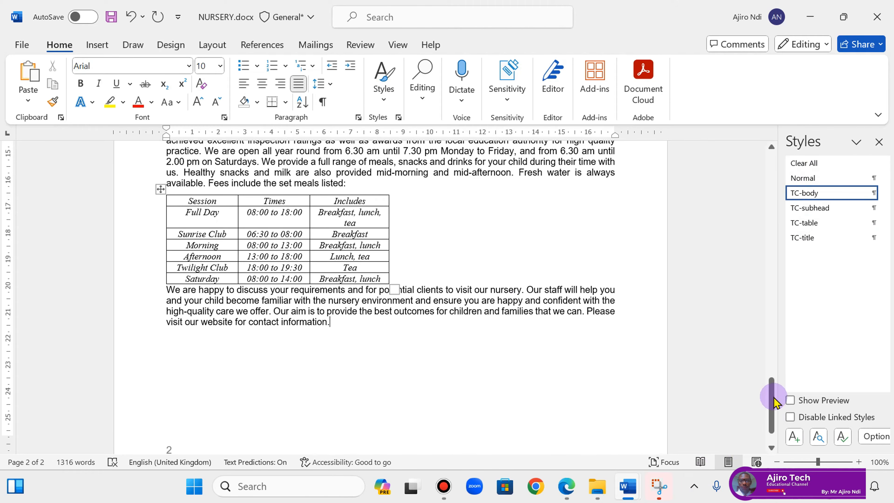
- Apply the TC-title style to the title 'Tawara Tots Childcare'
left_click_drag(772, 402, 772, 190)
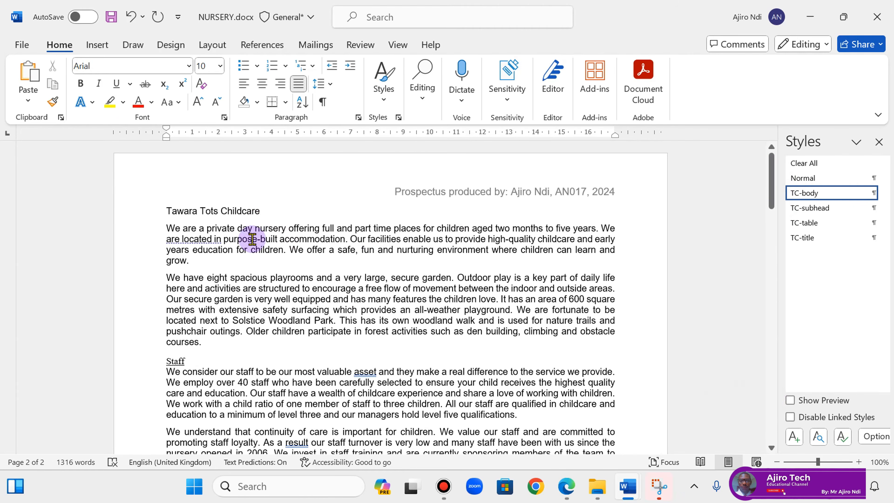
left_click(256, 210)
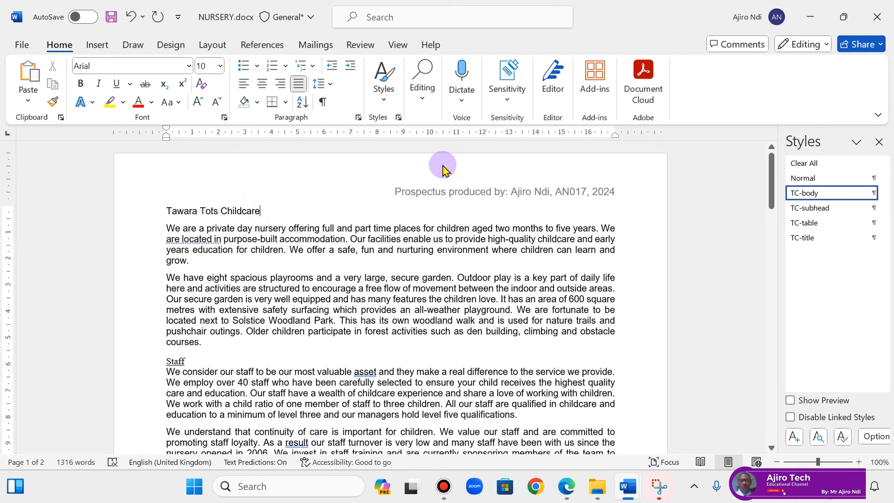
left_click(816, 246)
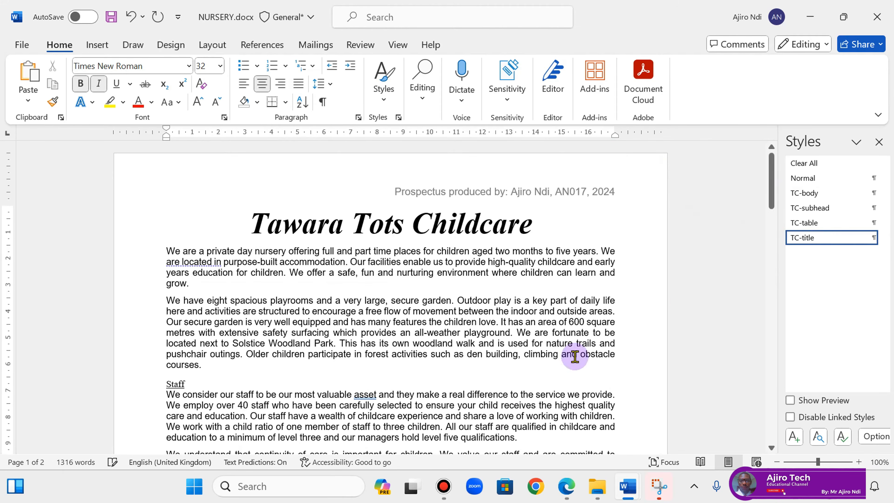
left_click(566, 488)
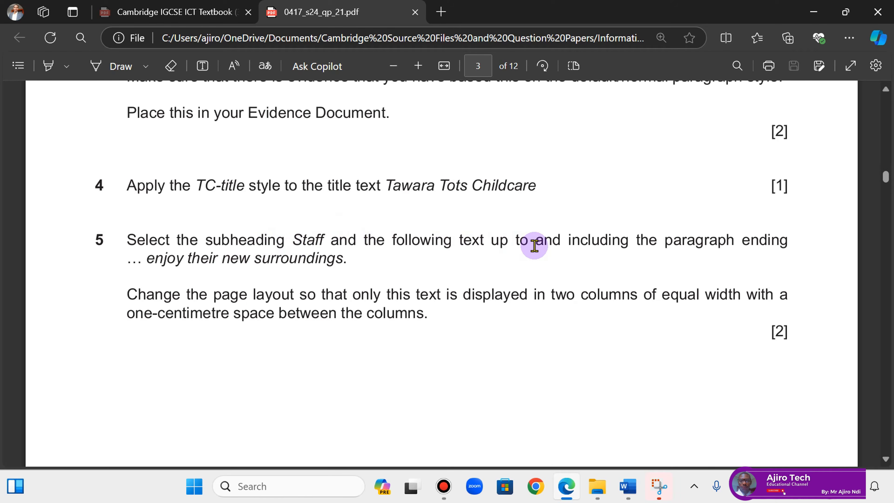
- Copy 'enjoy their new surroundings' from the PDF and locate it in NURSERY.docx with Find
left_click_drag(150, 260, 338, 263)
key("ctrl+c")
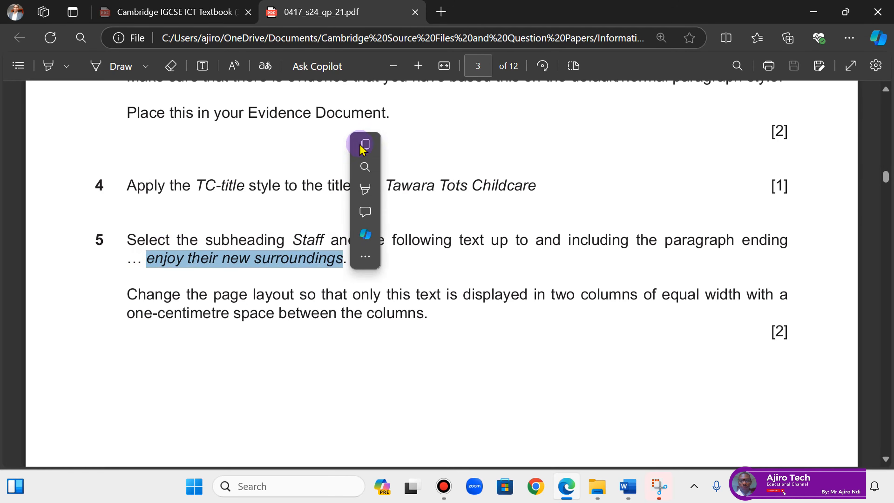
mouse_move(629, 491)
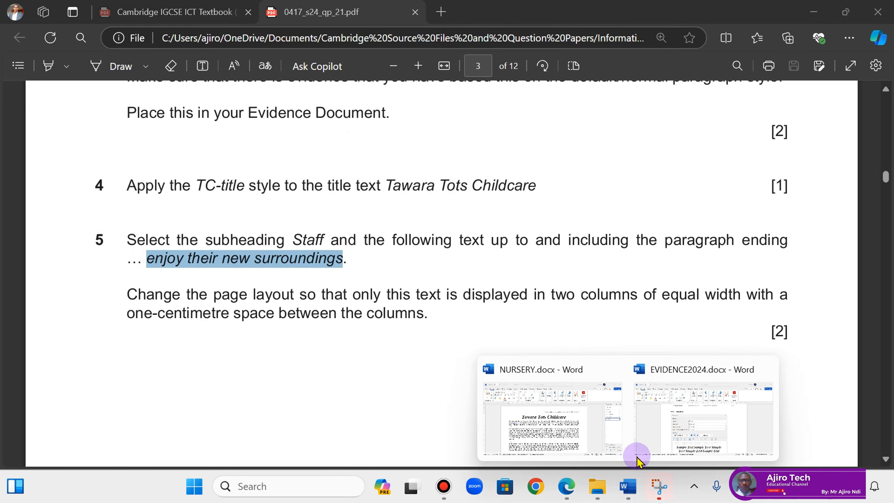
left_click(563, 433)
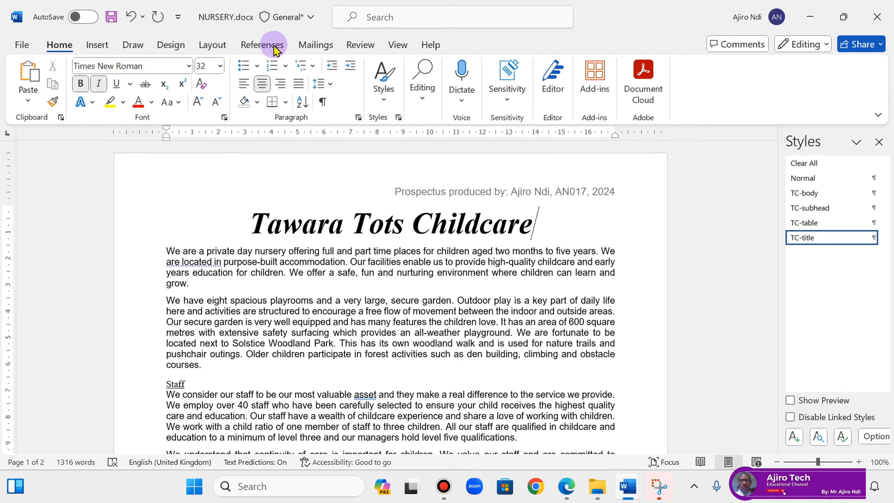
left_click(424, 102)
left_click(425, 133)
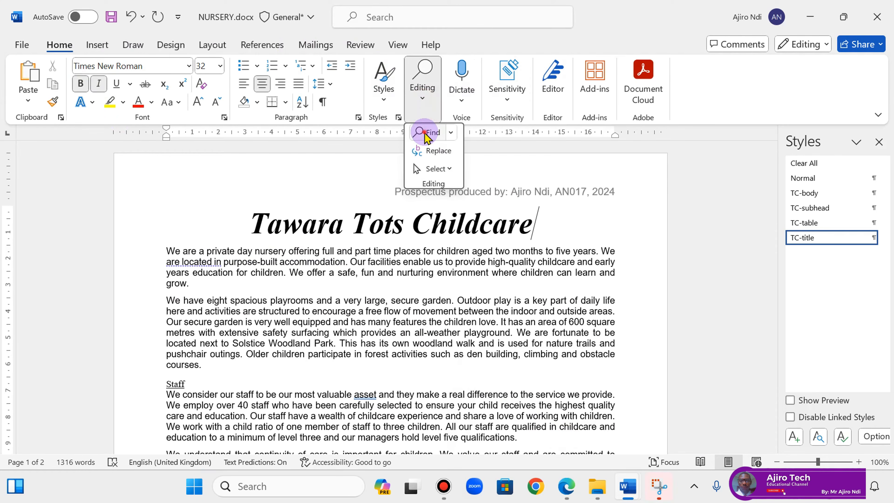
right_click(69, 173)
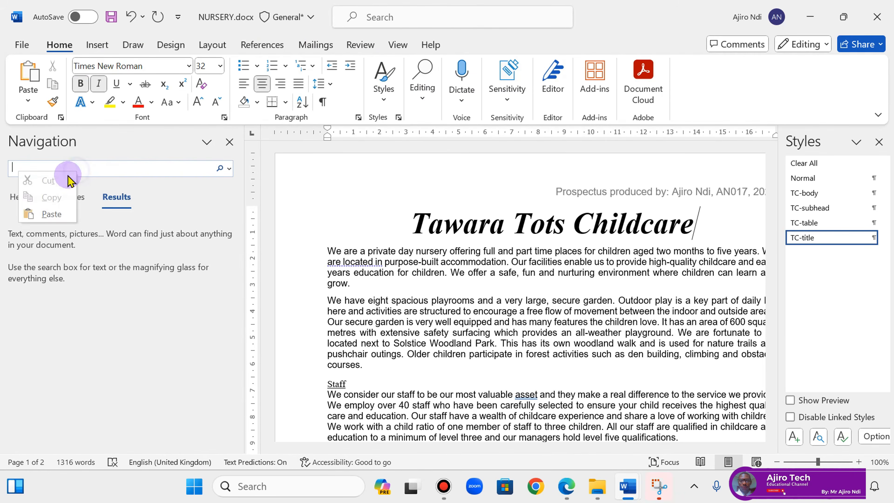
left_click(49, 213)
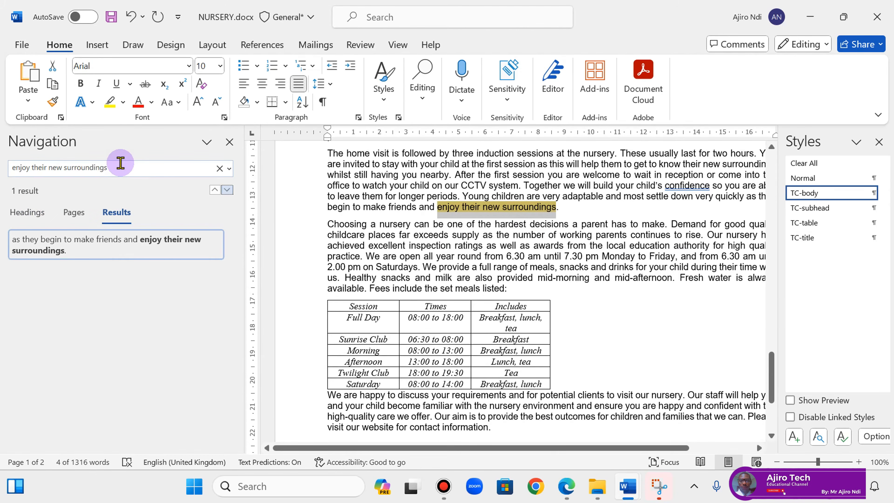
left_click(577, 208)
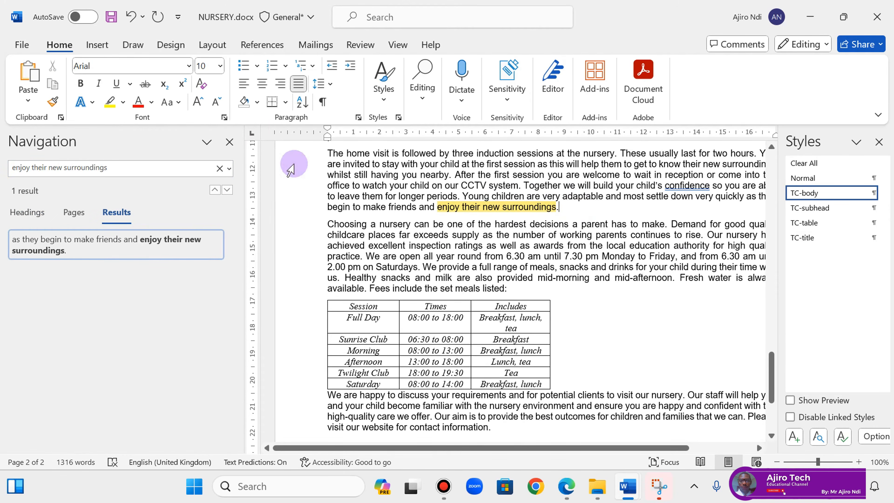
left_click(229, 143)
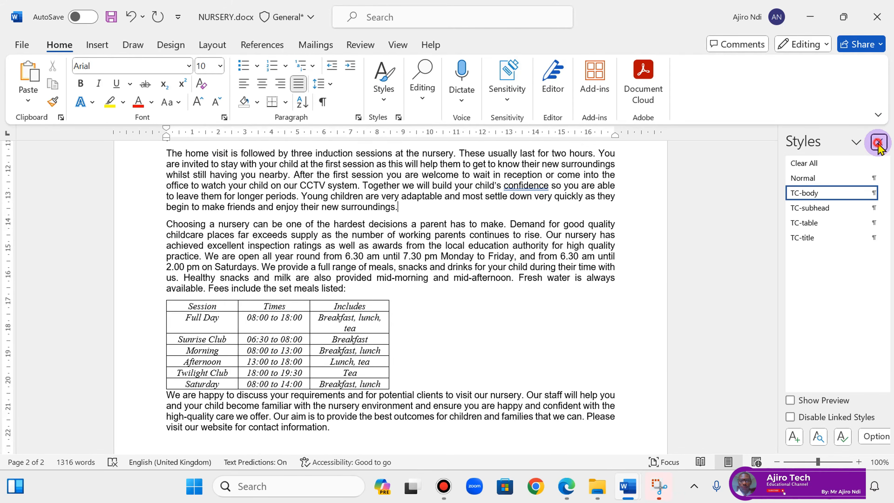
left_click(878, 142)
- Select the text from the Staff subheading through the 'enjoy their new surroundings' paragraph
left_click_drag(892, 382, 891, 206)
left_click(228, 236)
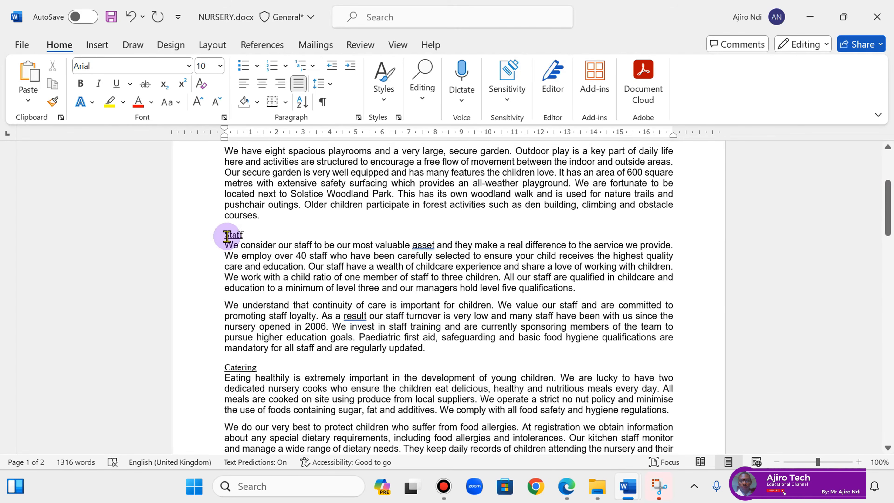
left_click_drag(225, 233, 458, 234)
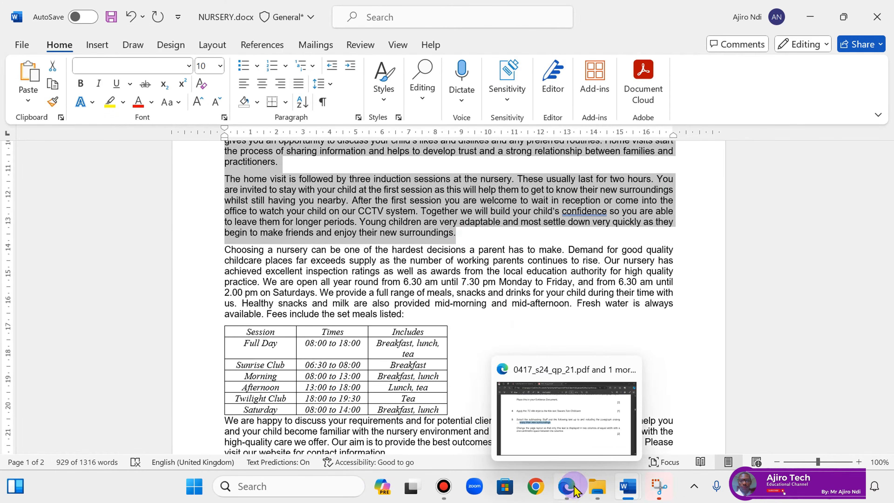
left_click(577, 489)
left_click(577, 489)
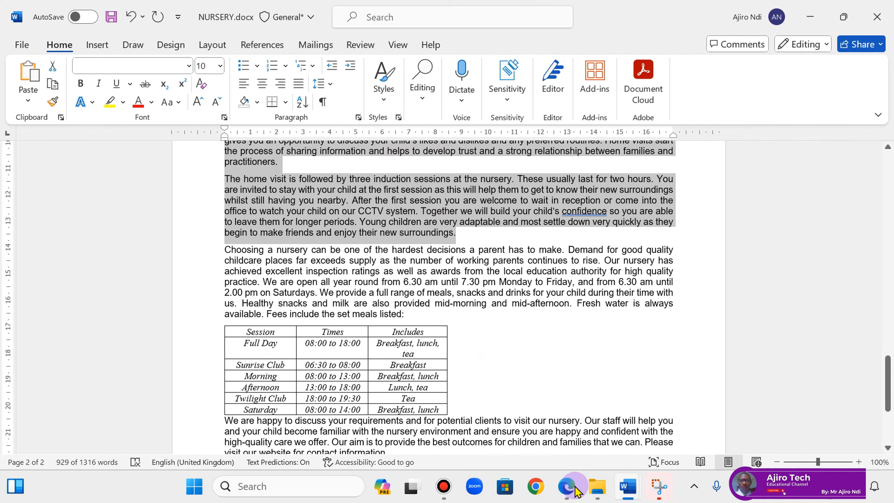
left_click(576, 489)
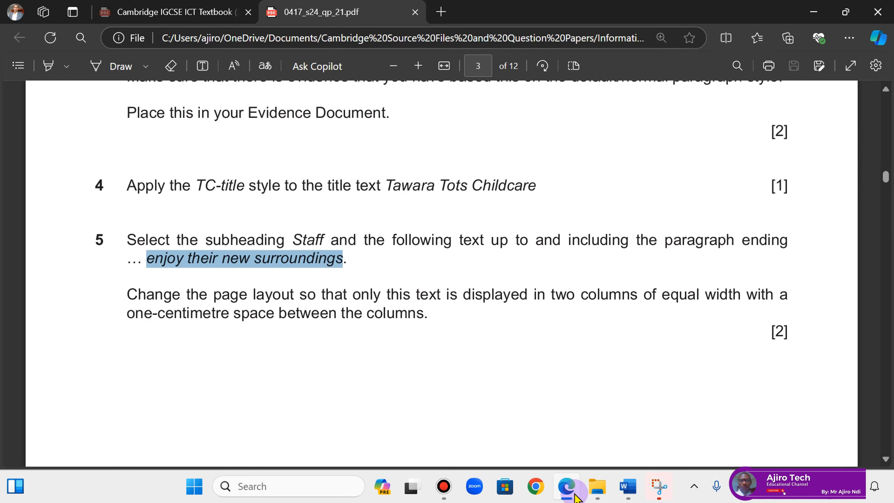
left_click(576, 490)
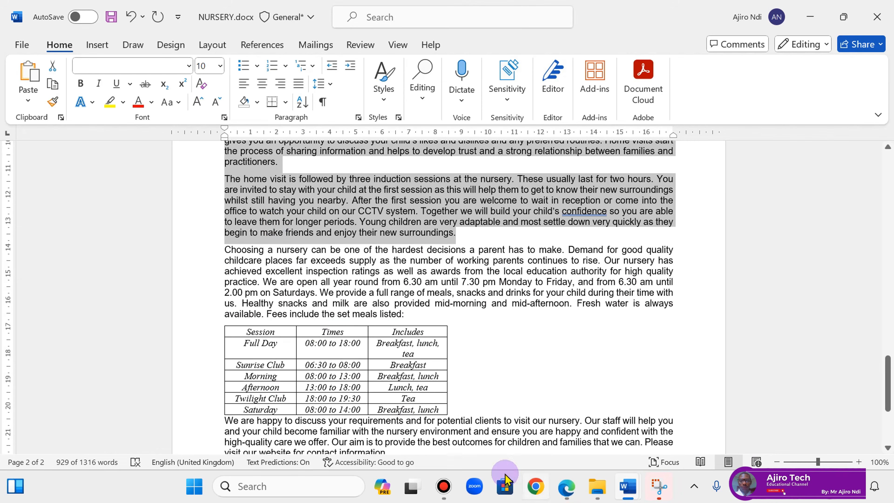
left_click(208, 44)
- Format the selected Staff passage as two equal 8 cm columns with 1 cm spacing
left_click(142, 105)
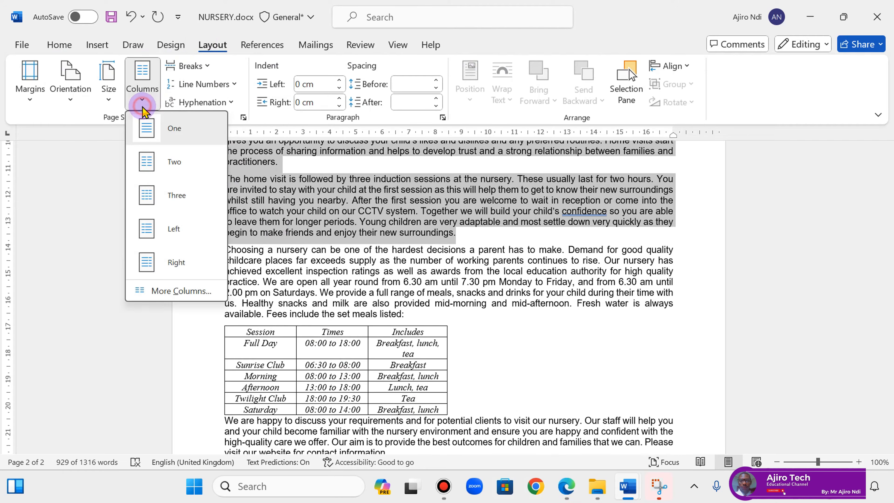
left_click(160, 291)
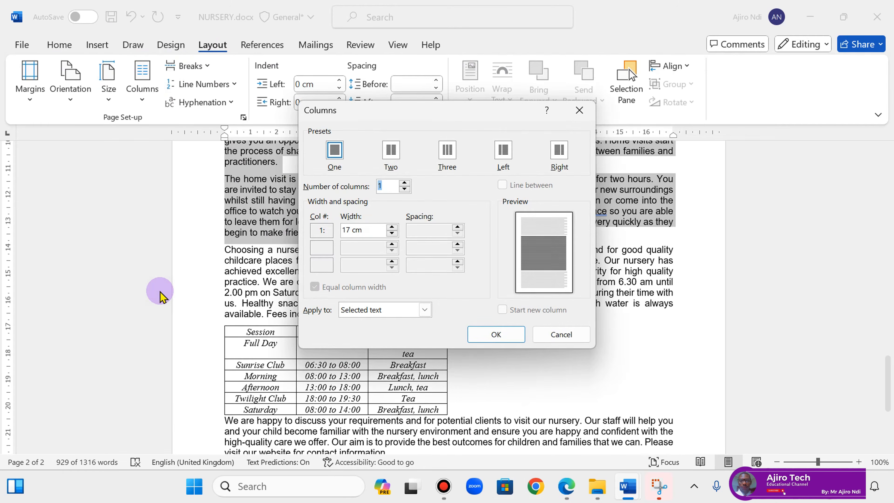
left_click(390, 150)
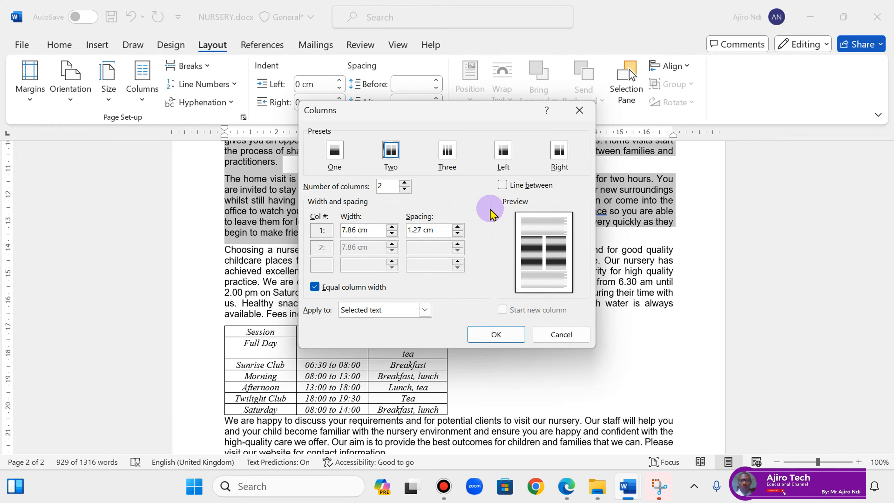
left_click(567, 489)
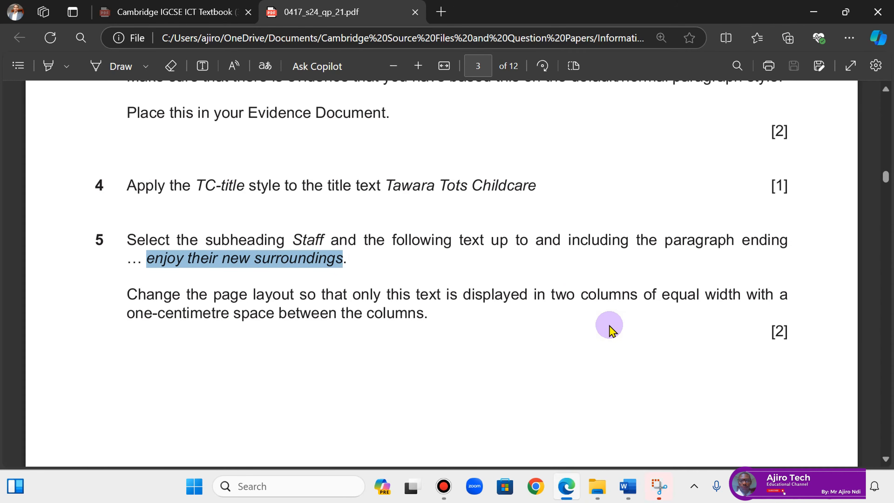
left_click(594, 487)
left_click(567, 486)
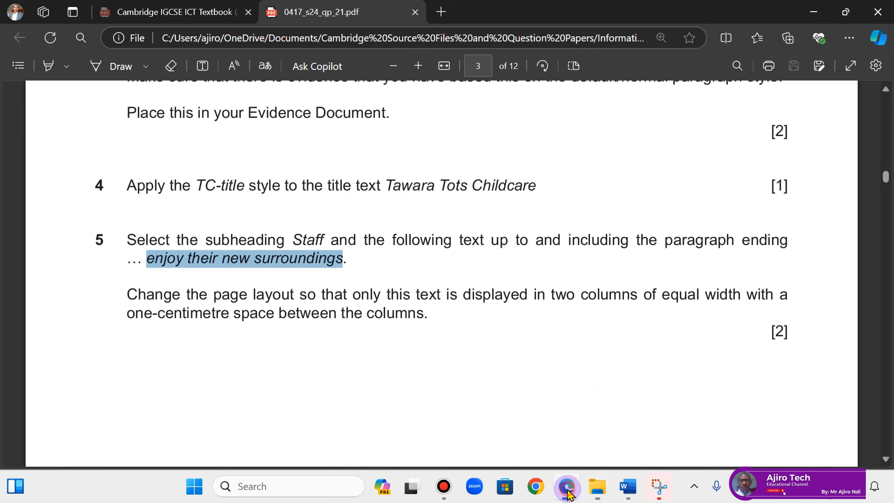
mouse_move(630, 488)
left_click(567, 419)
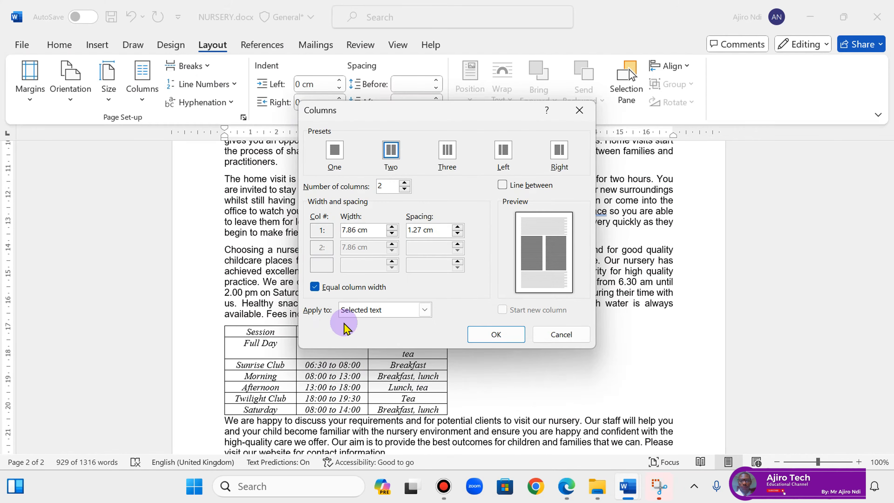
left_click(568, 489)
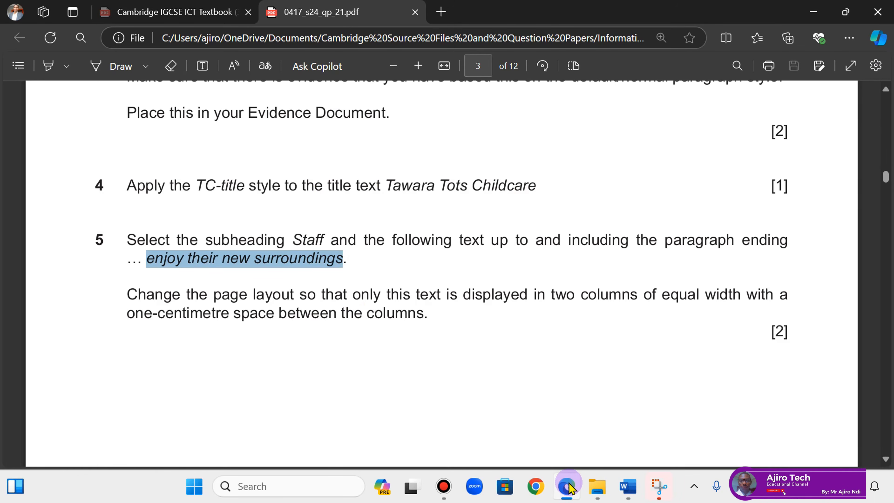
left_click(569, 488)
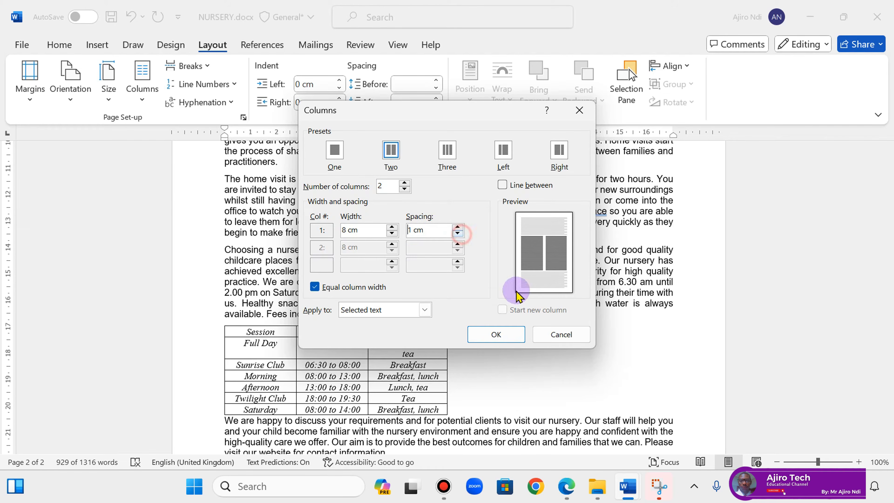
left_click(567, 487)
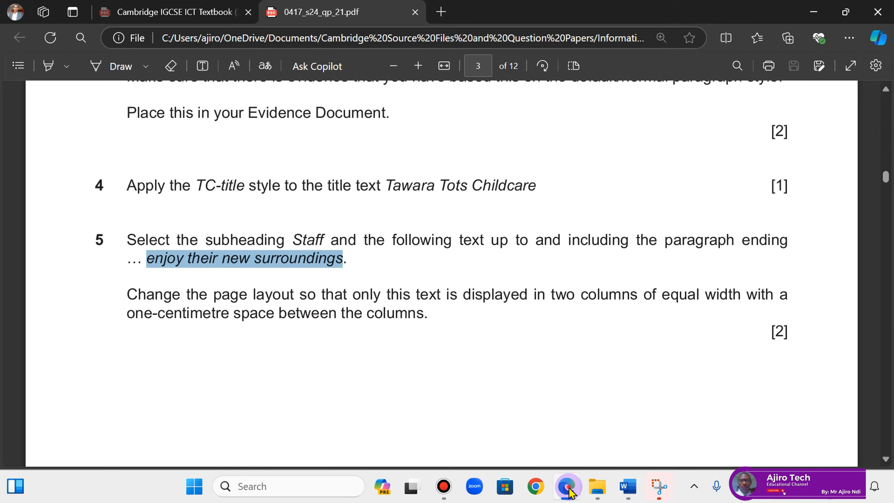
left_click(567, 486)
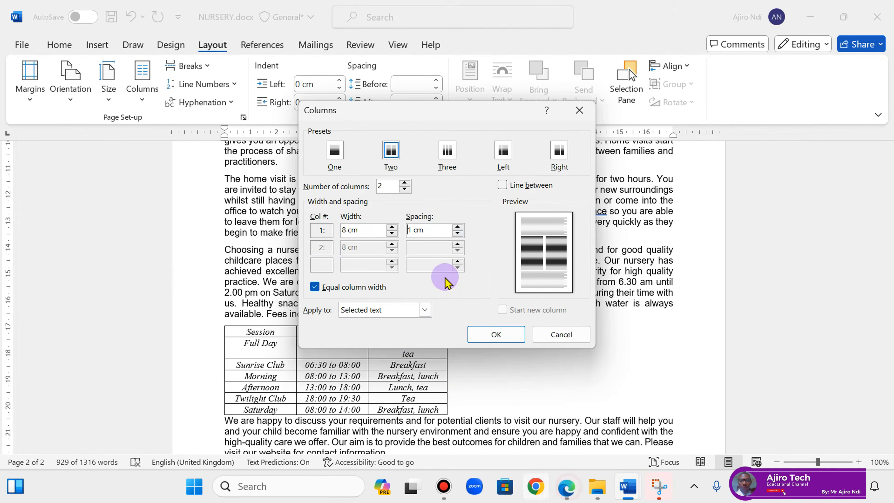
left_click(495, 335)
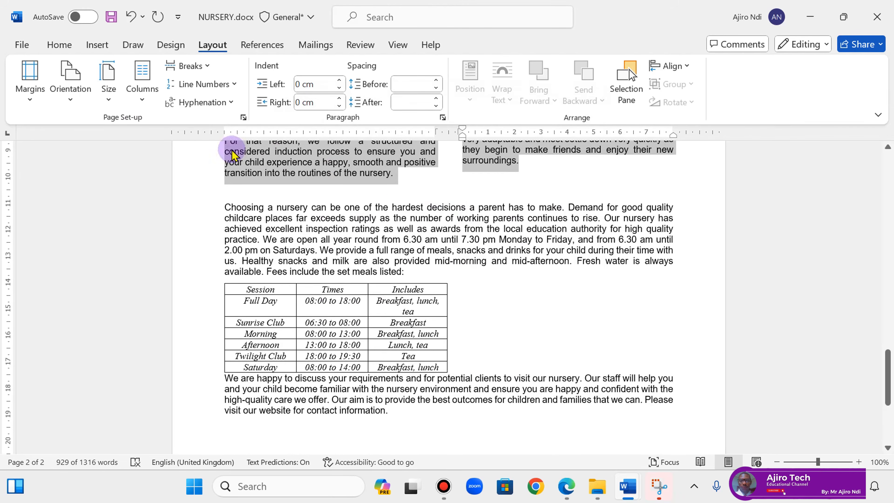
- Verify in Word Options > Advanced that measurement units are set to Centimetres
left_click(19, 45)
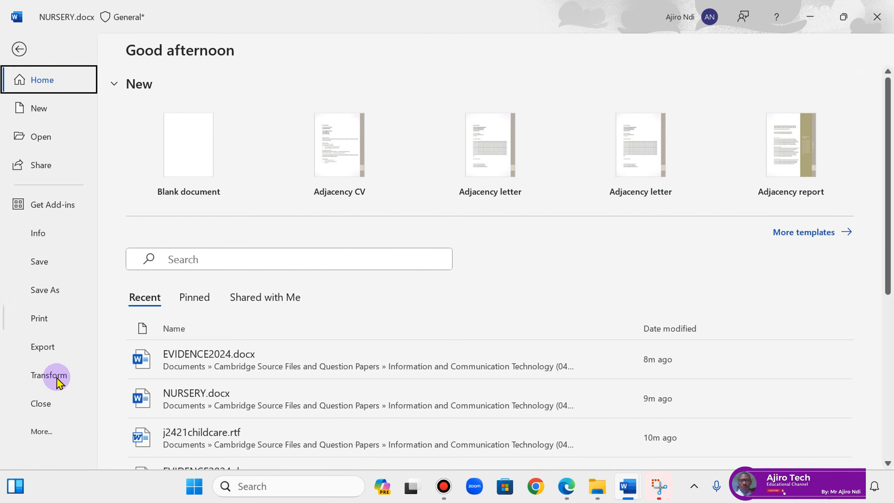
left_click(42, 431)
left_click(108, 440)
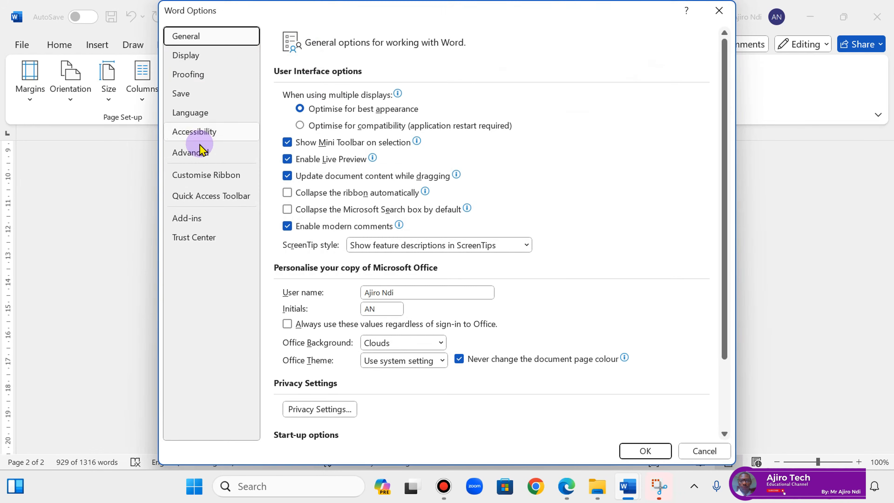
left_click(201, 151)
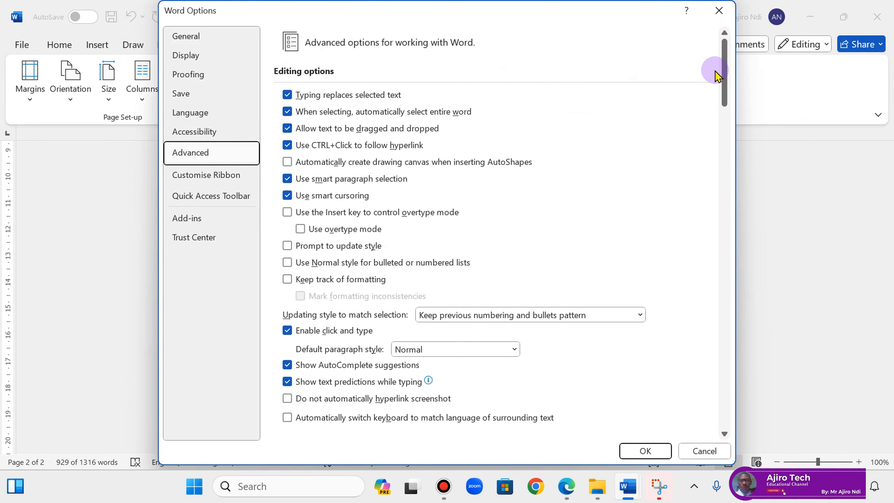
left_click_drag(725, 53, 732, 236)
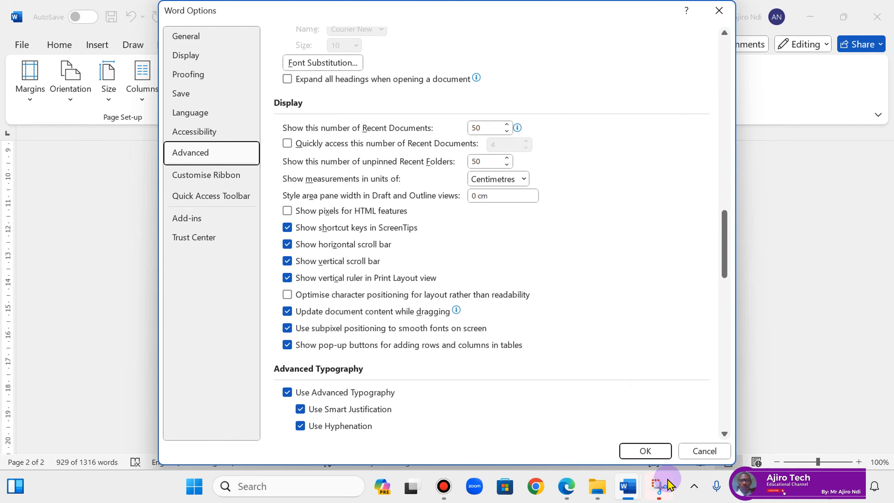
left_click(644, 450)
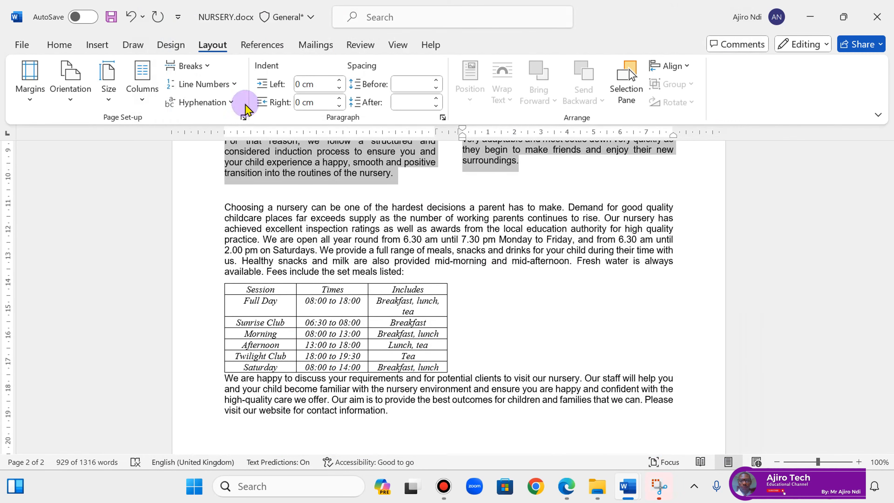
left_click(562, 486)
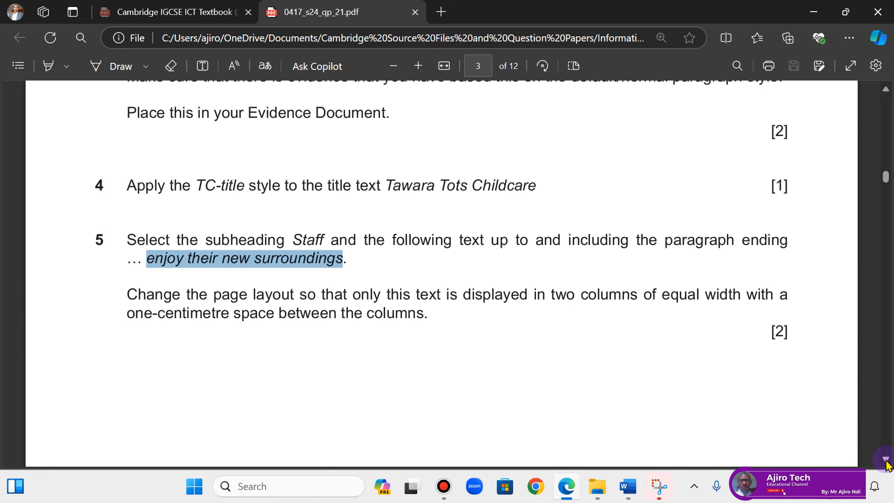
- Read question 6 in the PDF, then switch back to NURSERY and clear the selection
scroll(886, 459, "down", 15)
scroll(885, 464, "down", 1)
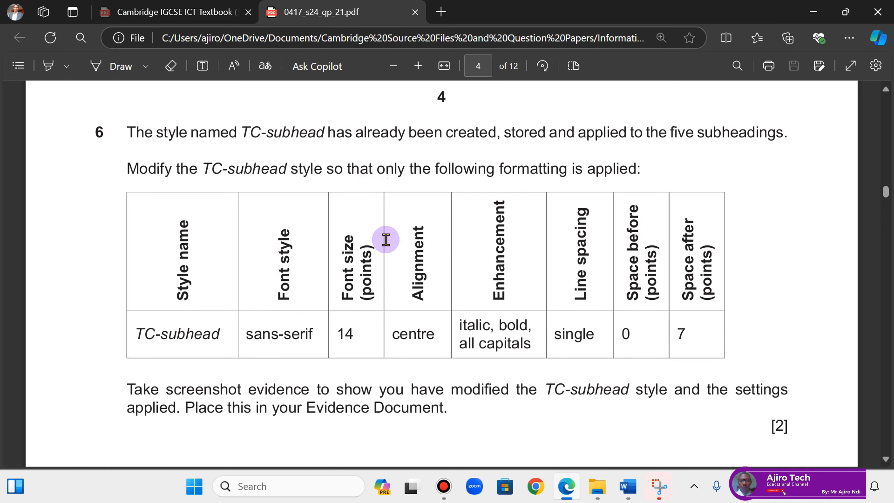
left_click(629, 487)
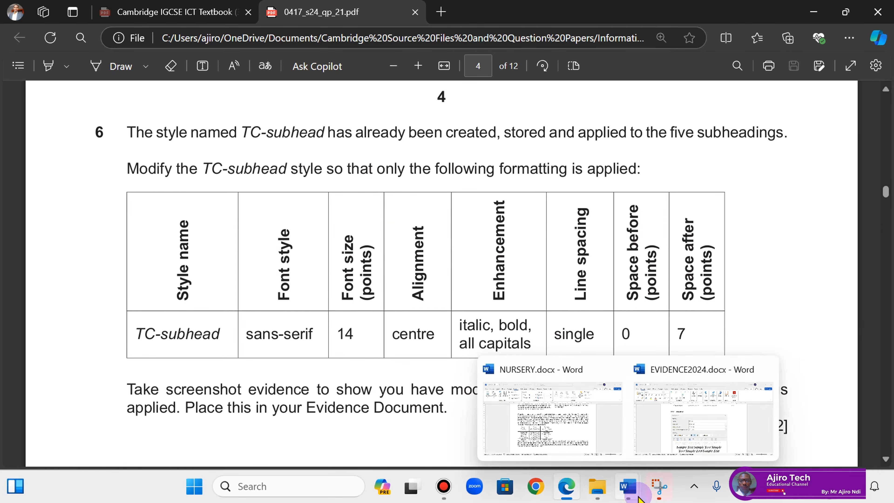
left_click(594, 435)
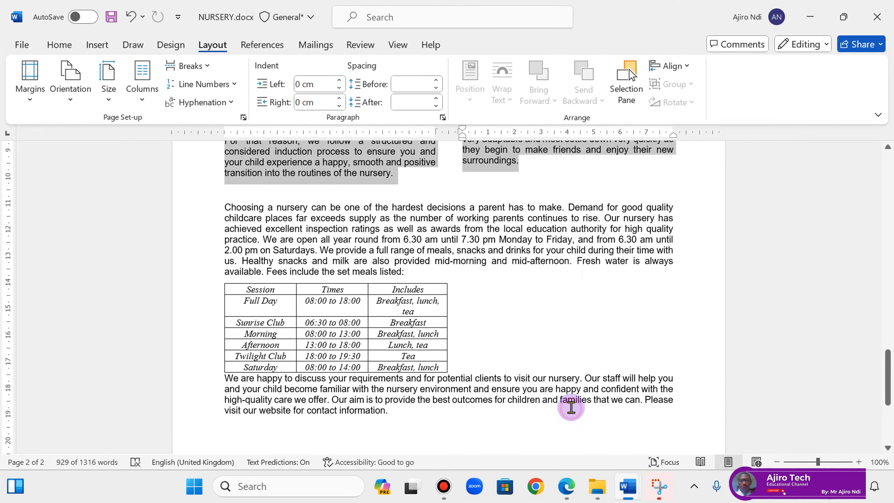
left_click(317, 215)
- Open the Modify Style settings for the TC-subhead style from the Styles pane
left_click_drag(889, 374, 889, 210)
left_click(58, 45)
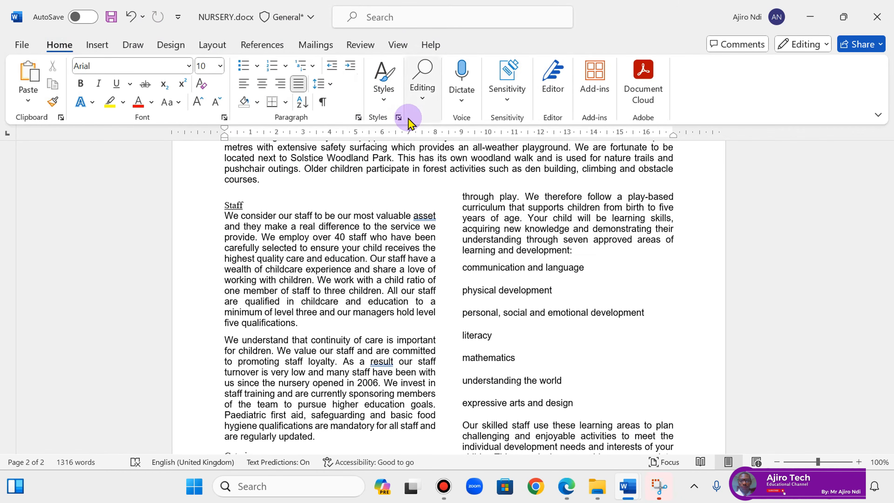
left_click(399, 118)
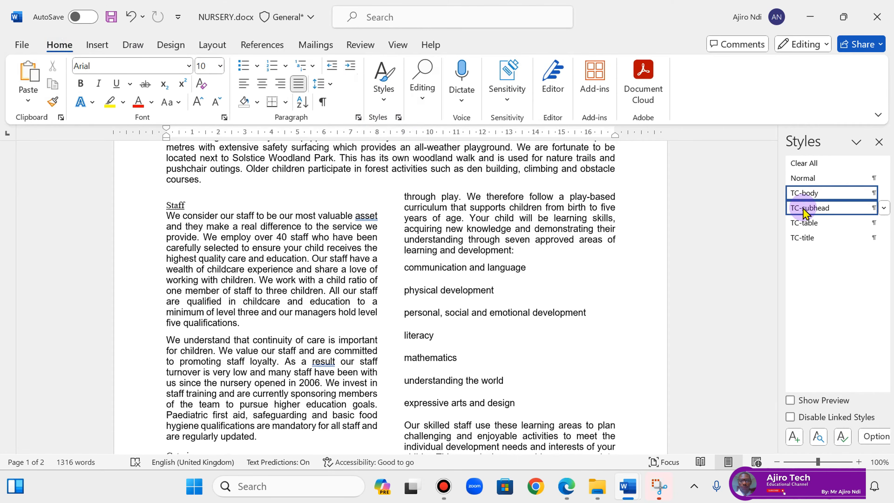
right_click(804, 210)
left_click(774, 253)
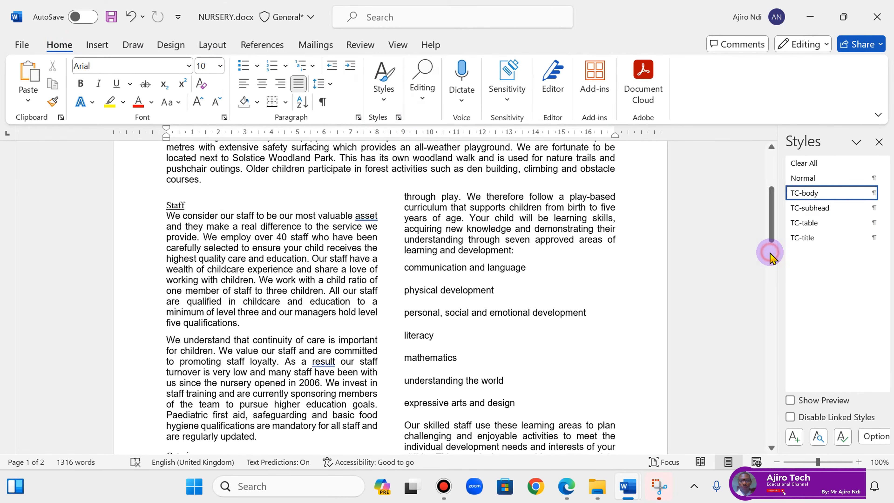
- Set TC-subhead to Arial, 14 pt, centre-aligned
left_click(574, 495)
left_click(573, 495)
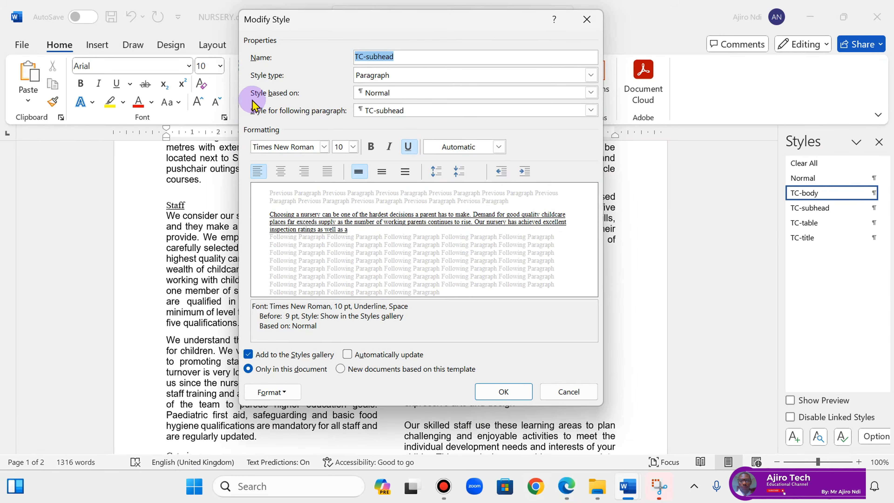
left_click(312, 147)
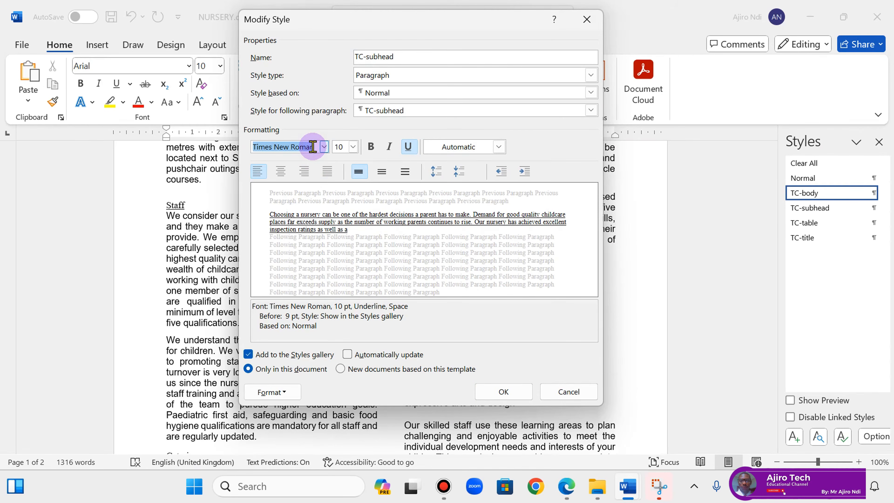
type("Ari")
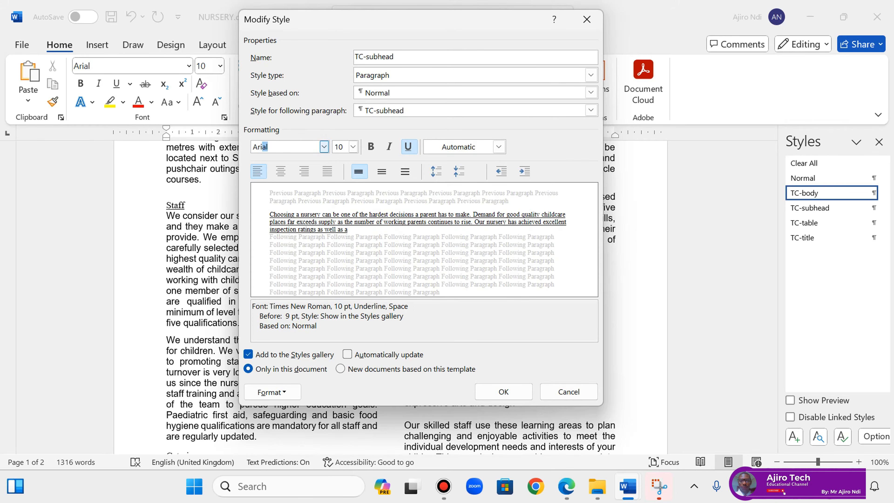
type("al")
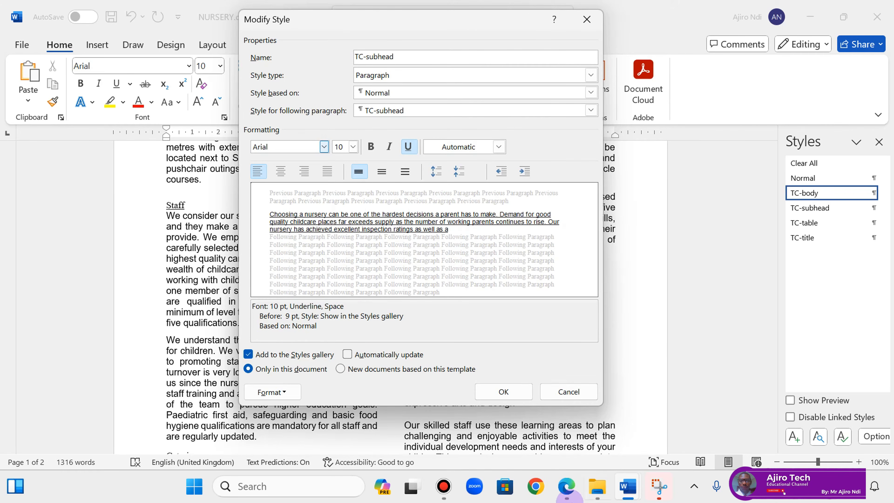
left_click(564, 494)
left_click(563, 495)
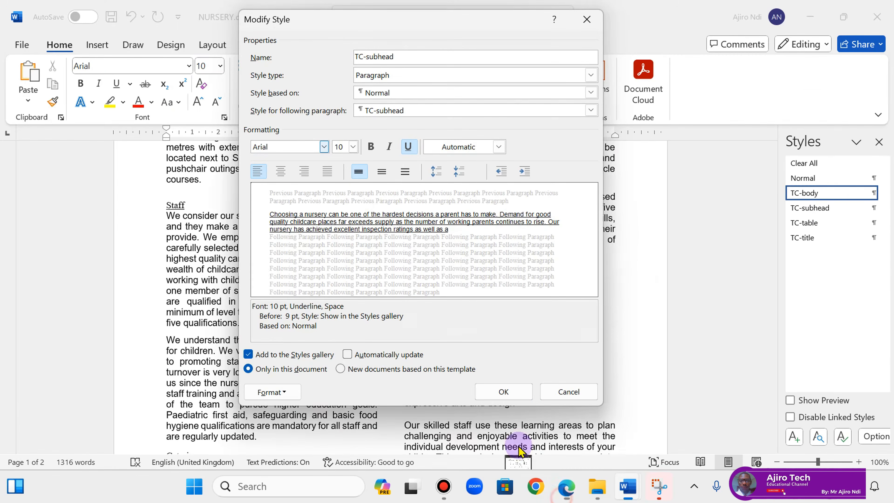
left_click(354, 147)
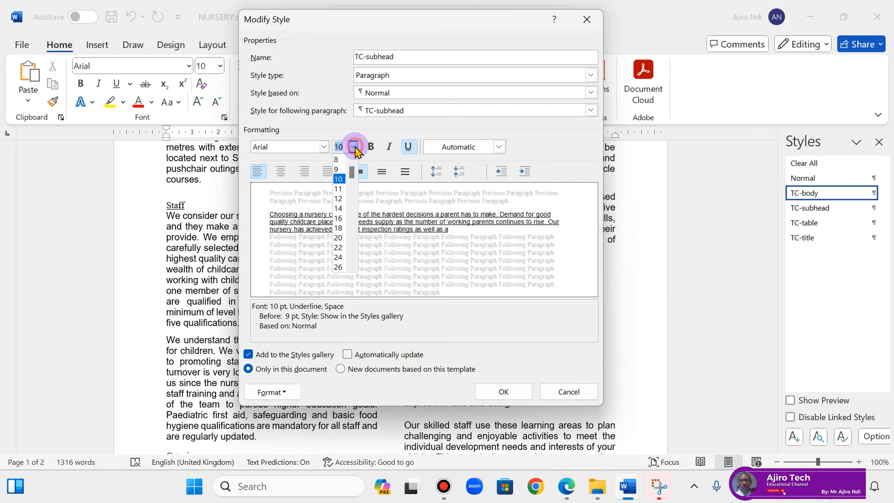
left_click(339, 208)
left_click(572, 496)
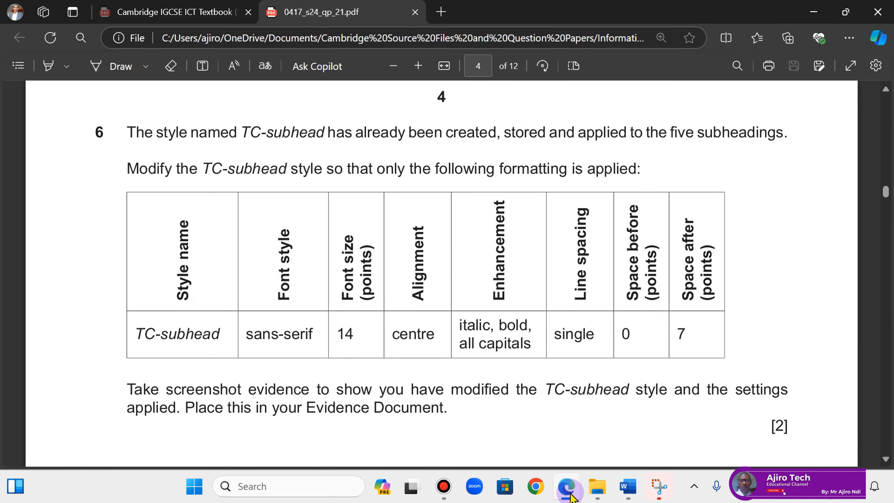
left_click(568, 493)
left_click(283, 172)
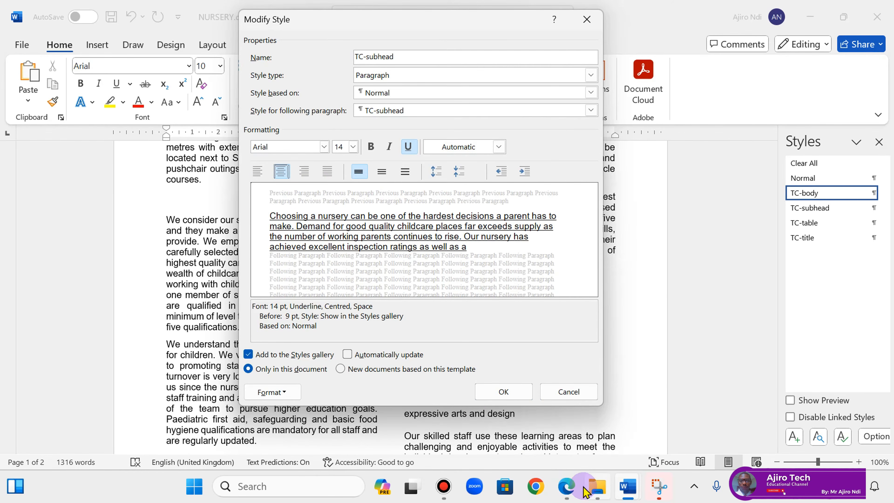
- Remove the underline from TC-subhead and make it bold and italic
left_click(567, 487)
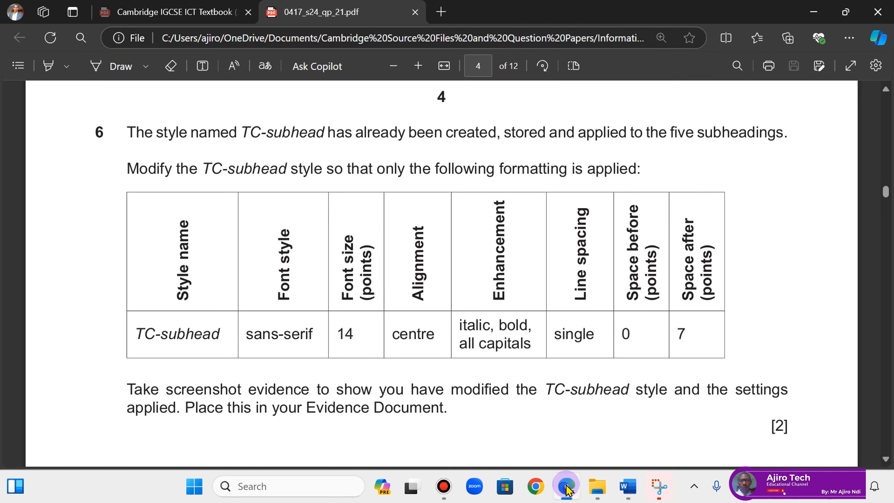
left_click(567, 489)
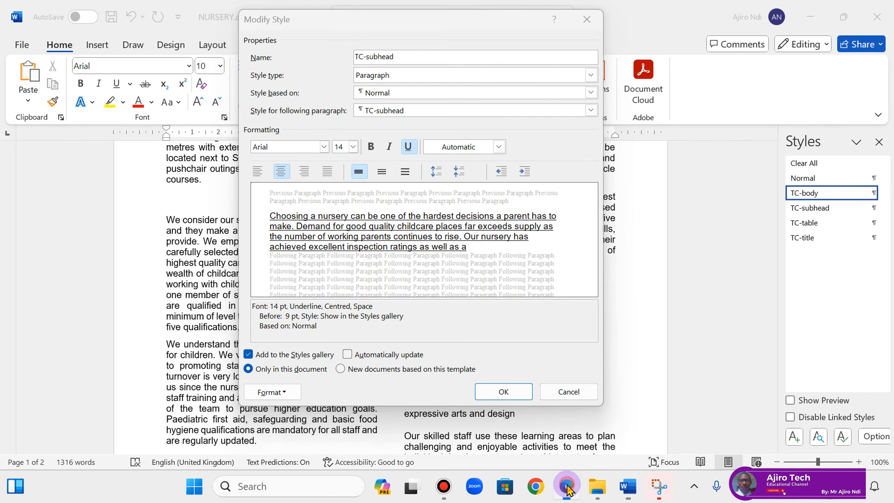
left_click(568, 489)
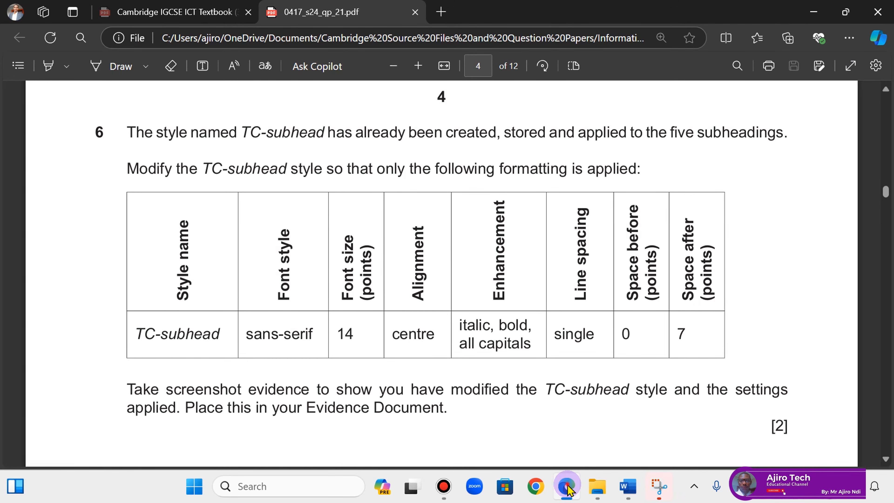
left_click(568, 490)
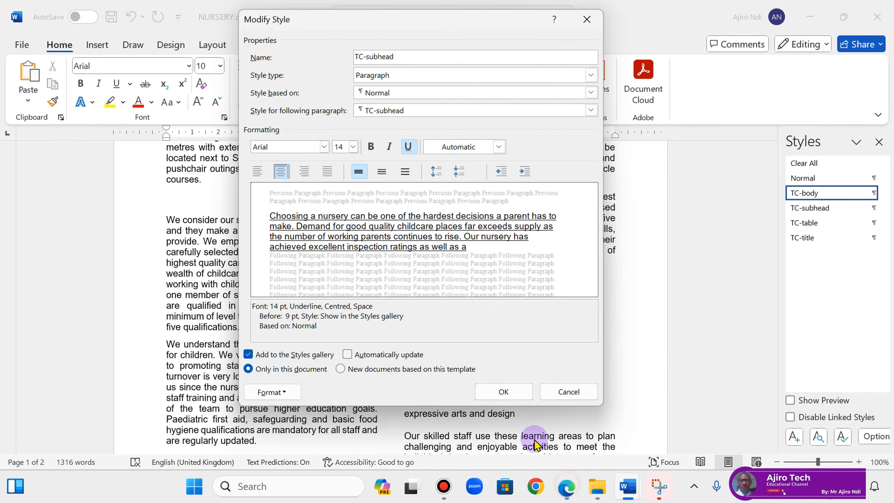
left_click(408, 147)
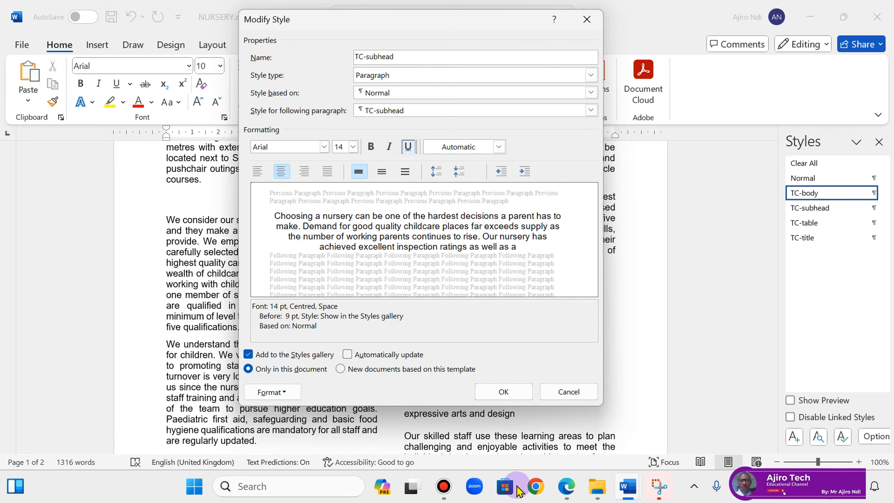
left_click(566, 489)
left_click(565, 489)
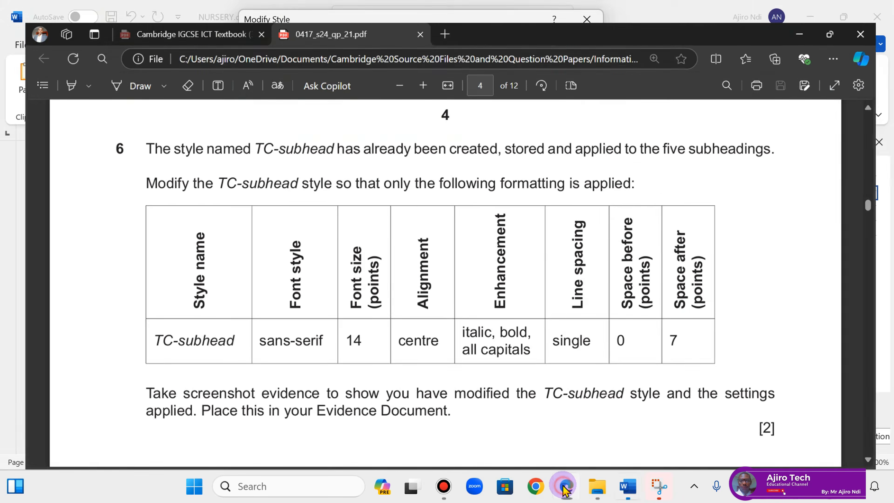
left_click(389, 146)
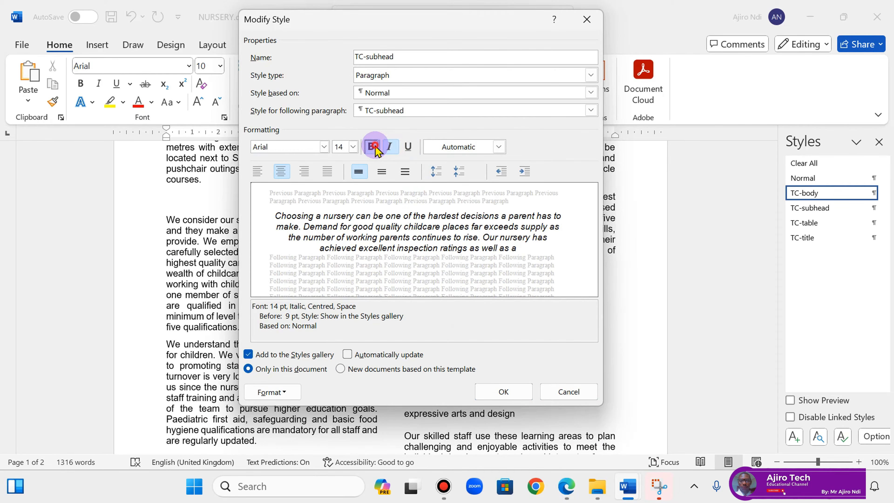
left_click(373, 146)
- Turn on All caps for TC-subhead in the Font settings
left_click(276, 392)
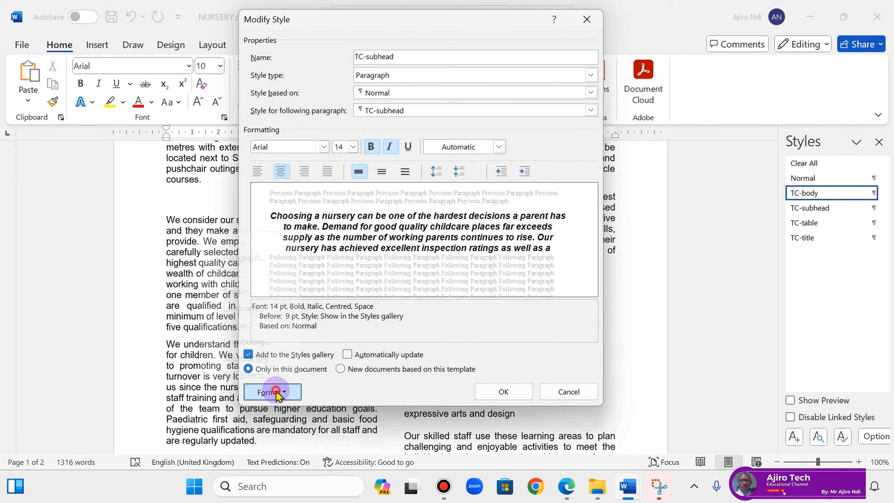
left_click(246, 245)
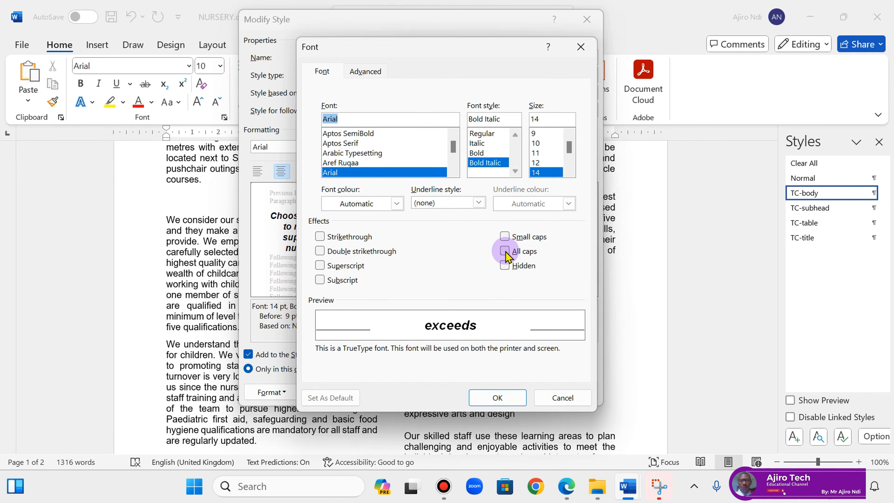
left_click(497, 398)
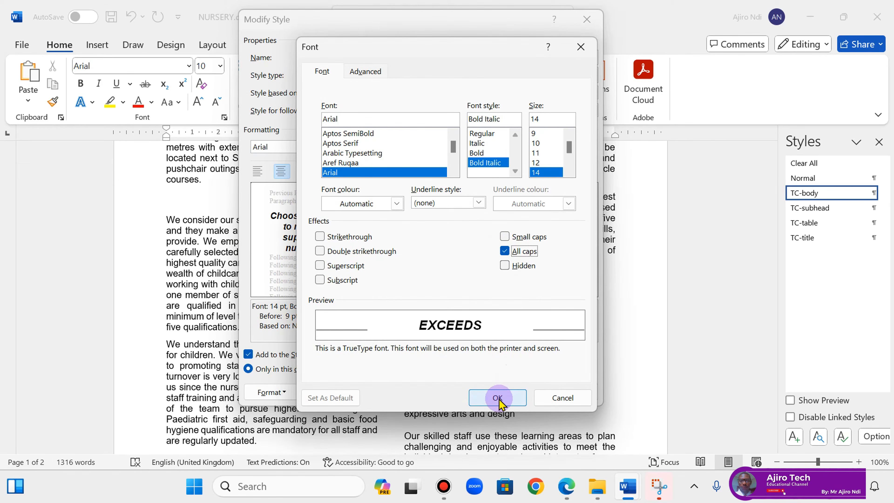
left_click(566, 487)
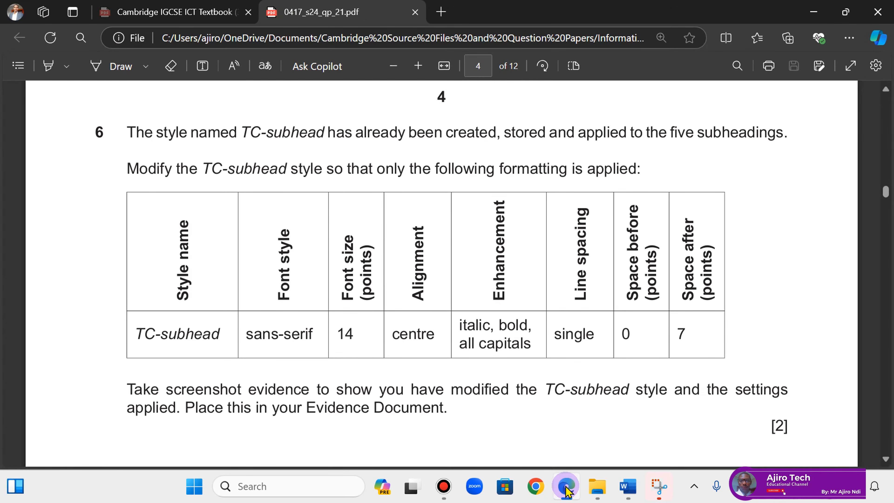
left_click(565, 487)
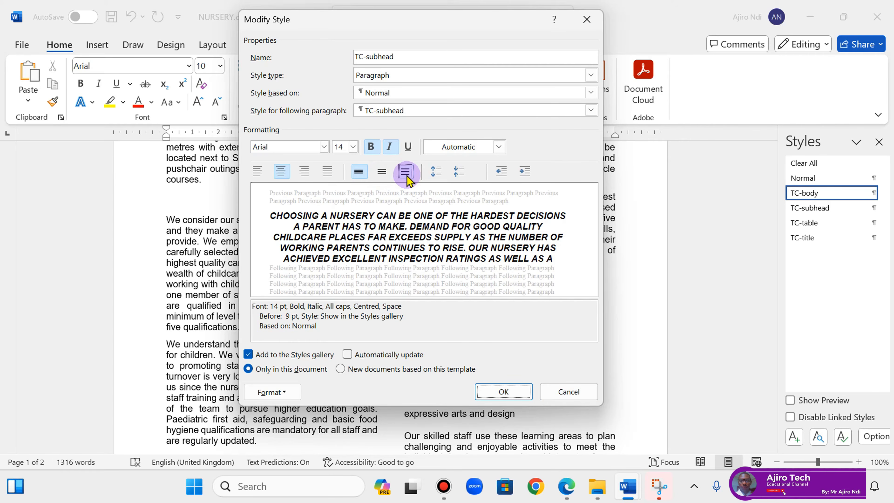
left_click(564, 487)
left_click(564, 487)
left_click(273, 392)
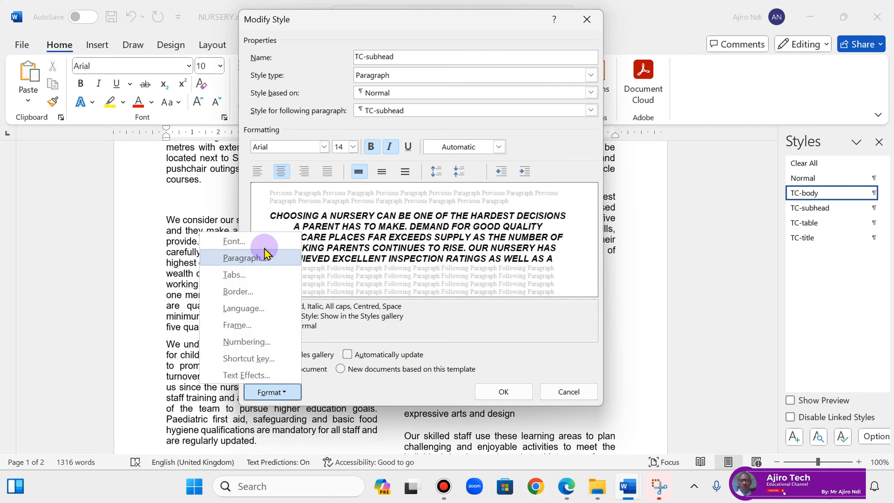
left_click(261, 264)
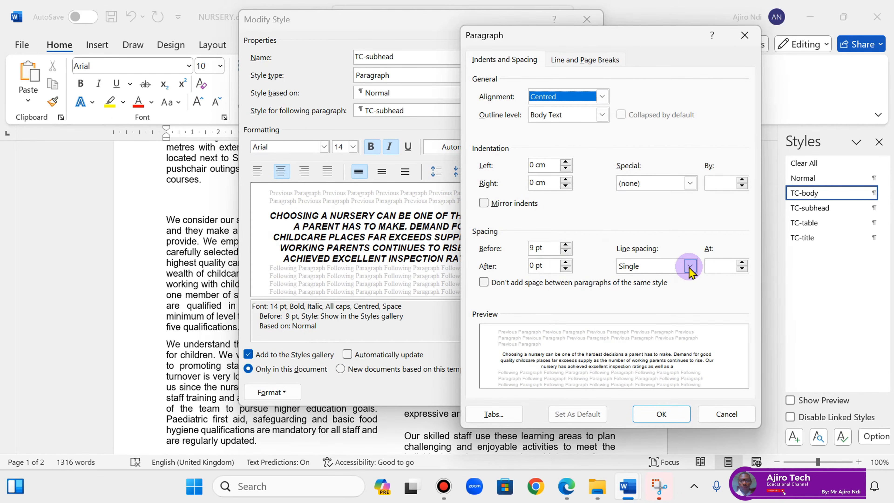
- Keep the TC-subhead line spacing at Single and check the question's required spacing values
left_click(690, 266)
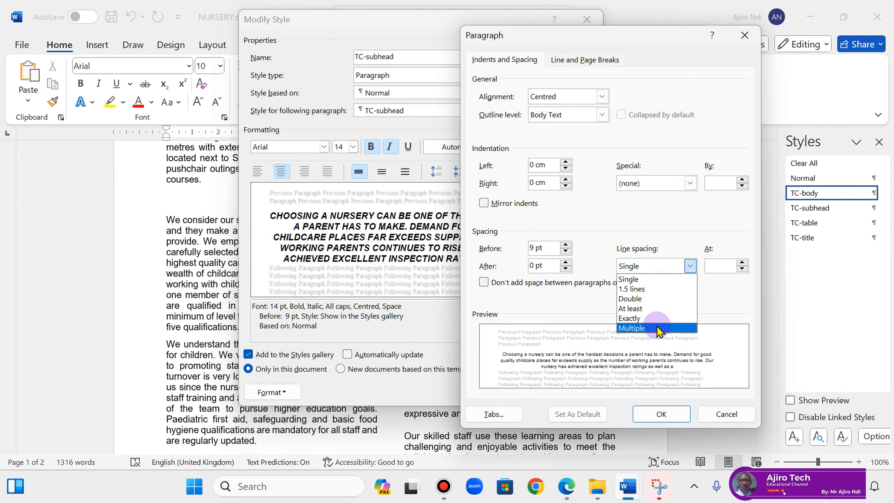
left_click(720, 289)
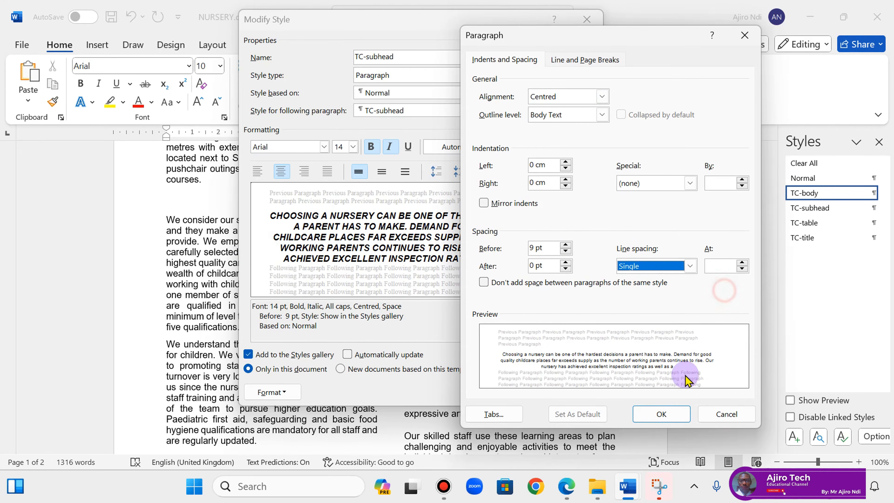
left_click(713, 413)
left_click(567, 485)
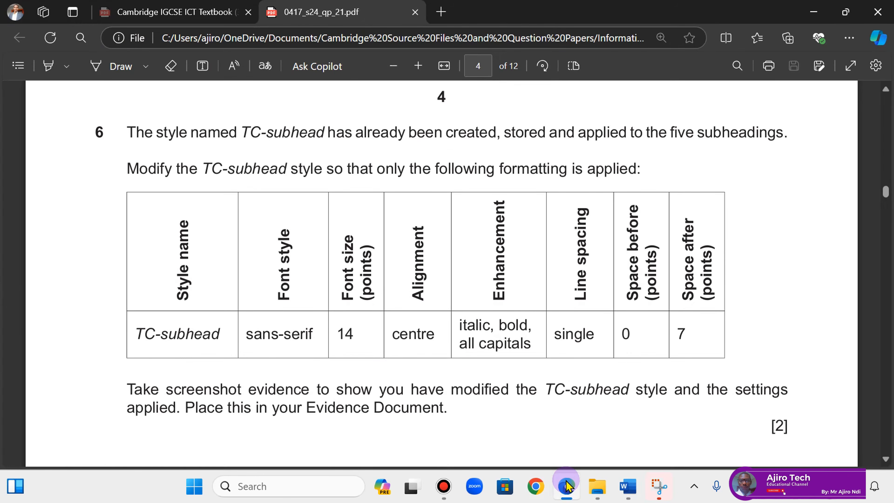
left_click(567, 486)
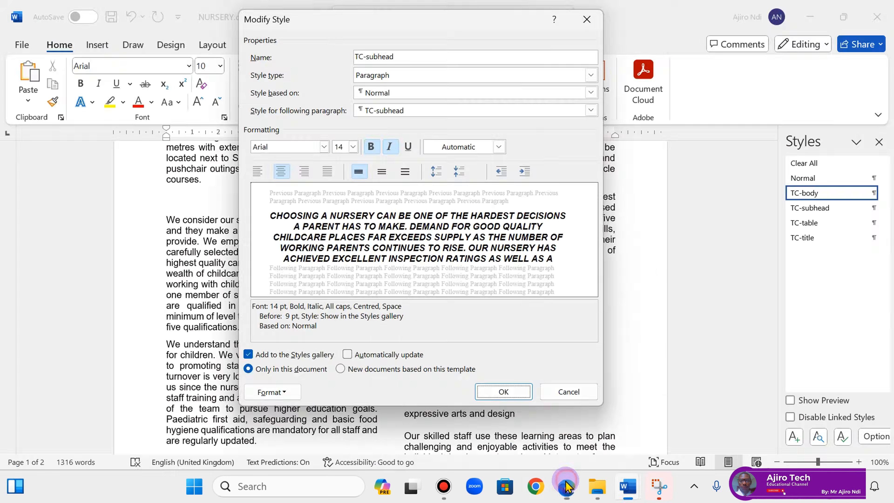
- Set the TC-subhead style's paragraph spacing to 0 pt before and 7 pt after
left_click(292, 392)
left_click(276, 269)
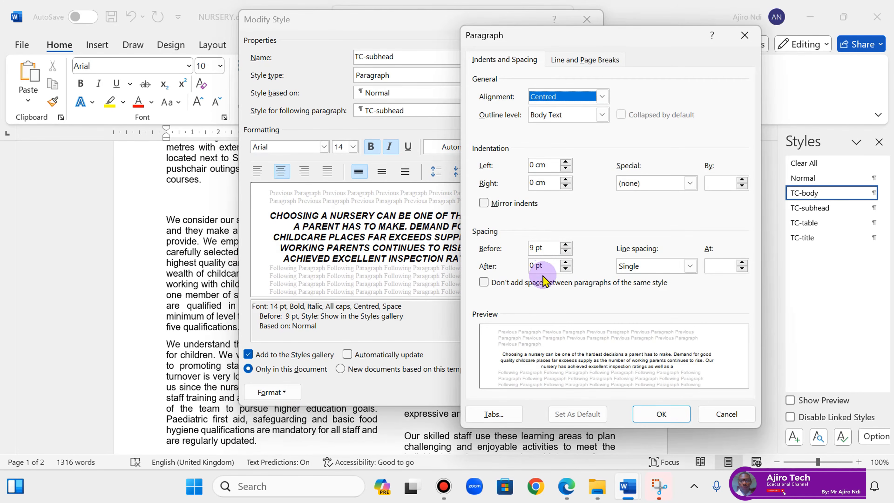
left_click(565, 252)
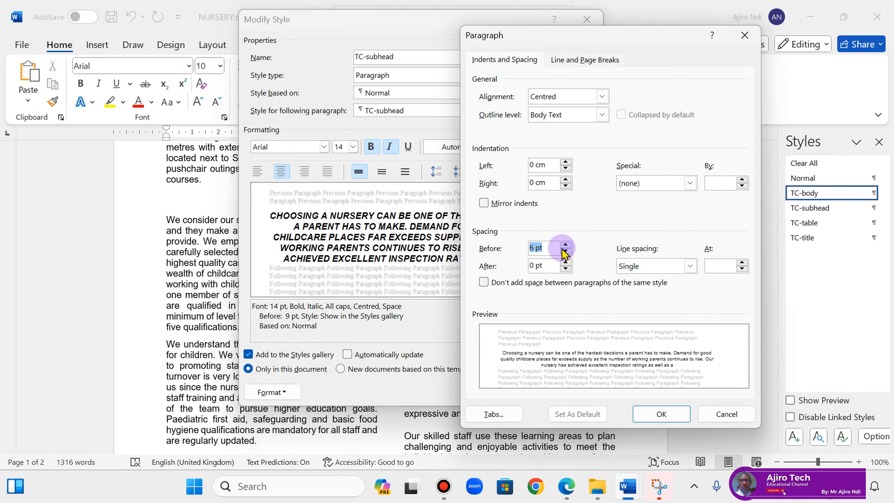
left_click(565, 483)
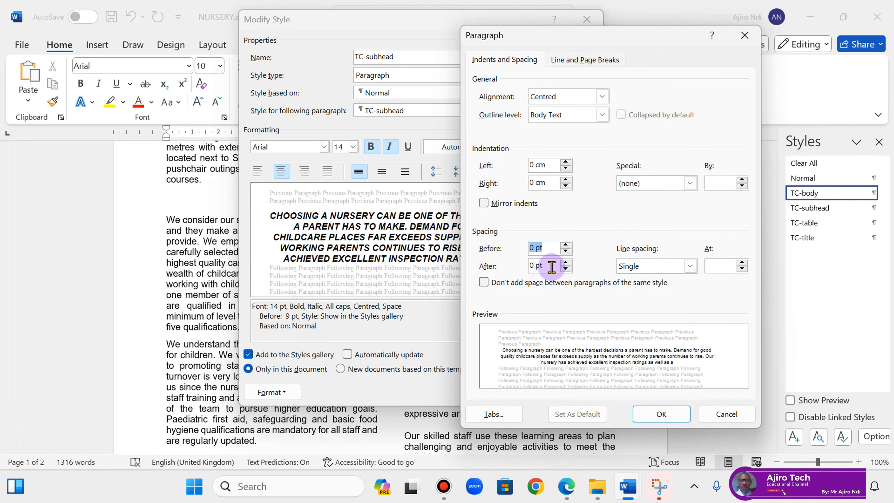
left_click(566, 263)
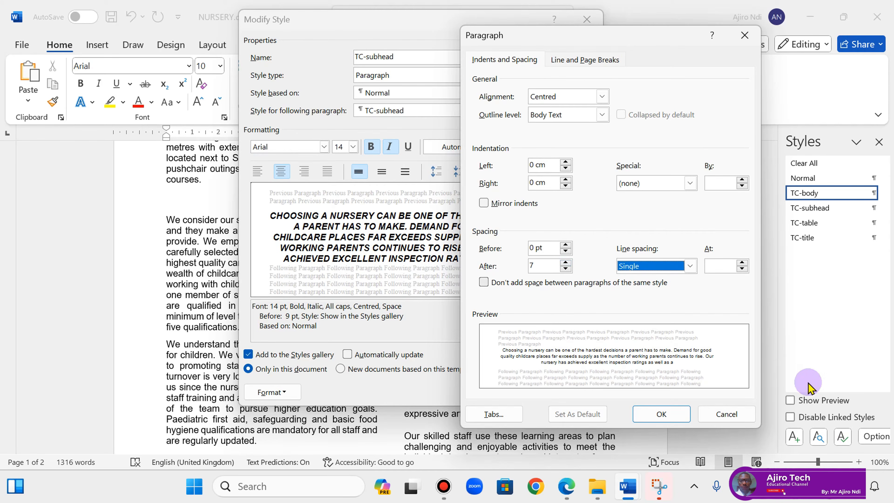
left_click(661, 415)
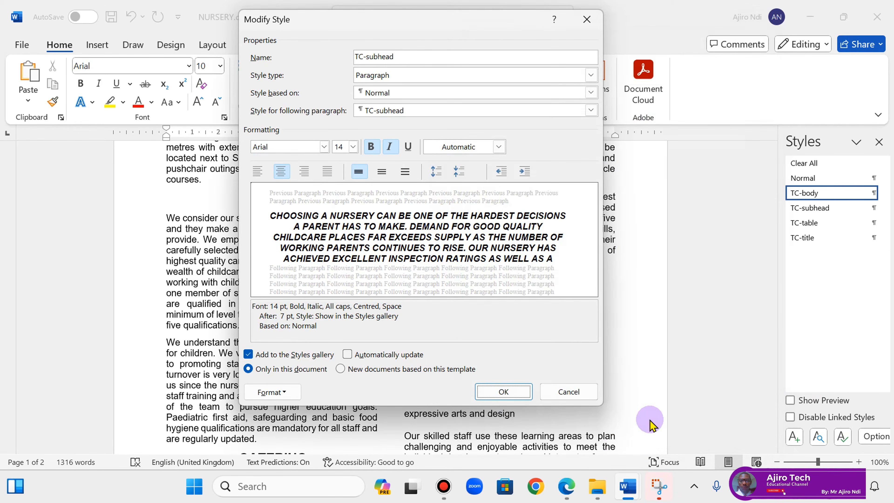
- Apply the modified TC-subhead style after checking it against the exam question
left_click(567, 488)
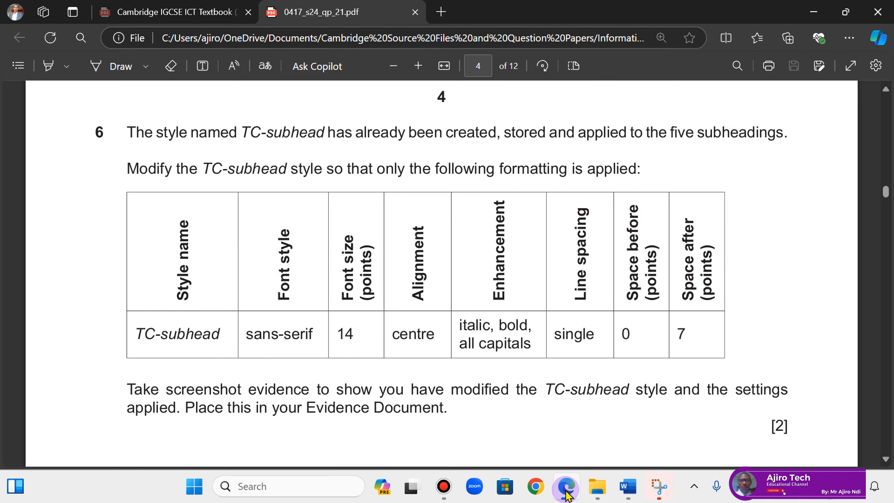
left_click(567, 488)
left_click(507, 393)
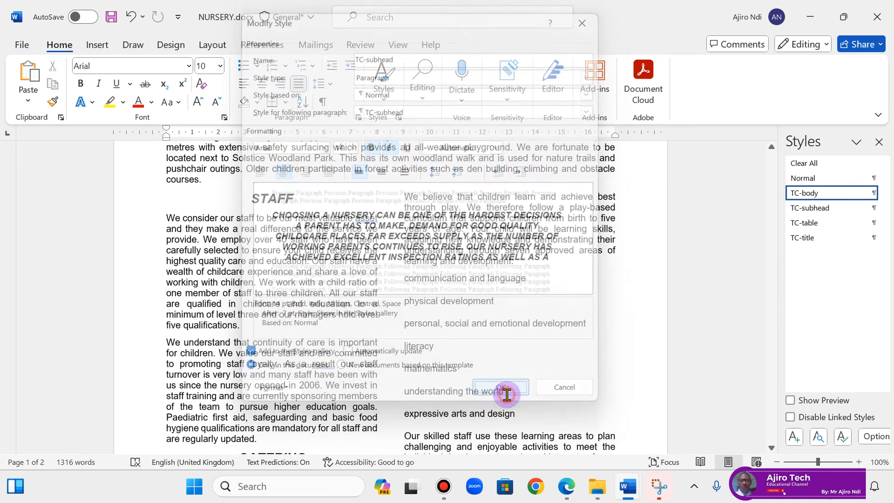
left_click(565, 487)
left_click(565, 487)
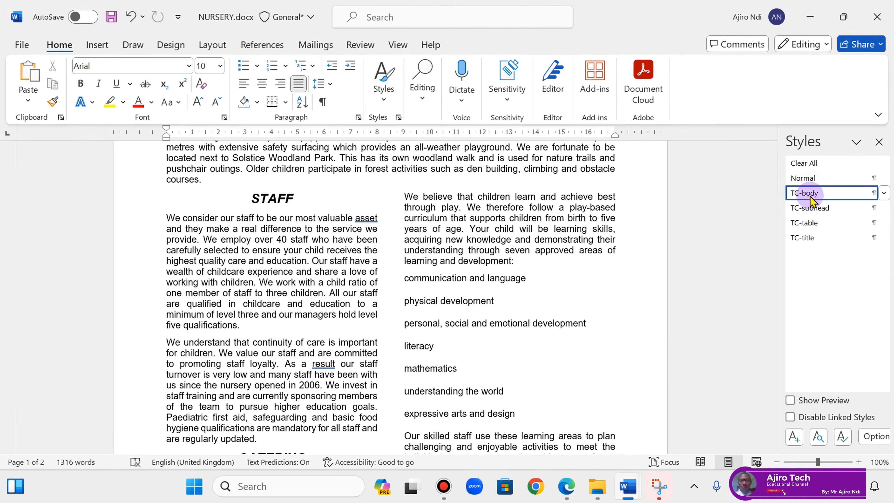
left_click(576, 486)
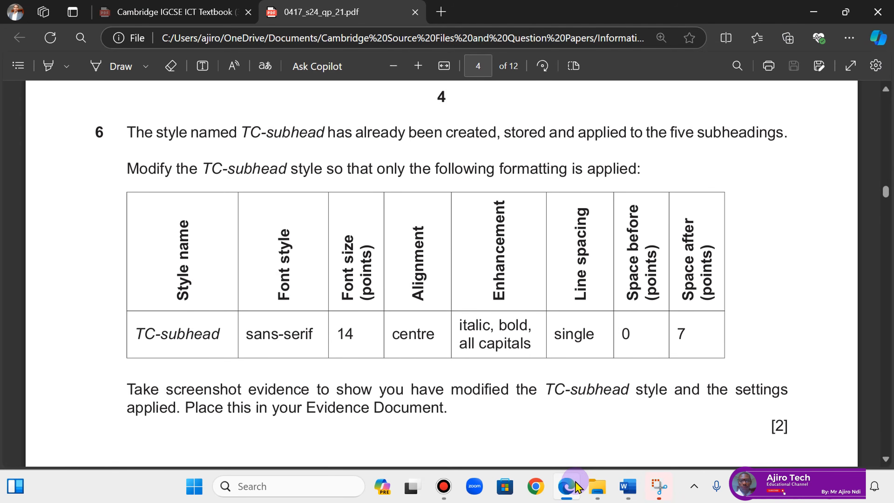
left_click(578, 487)
- Reopen the TC-subhead style settings and compare them with the exam question's requirements
right_click(818, 208)
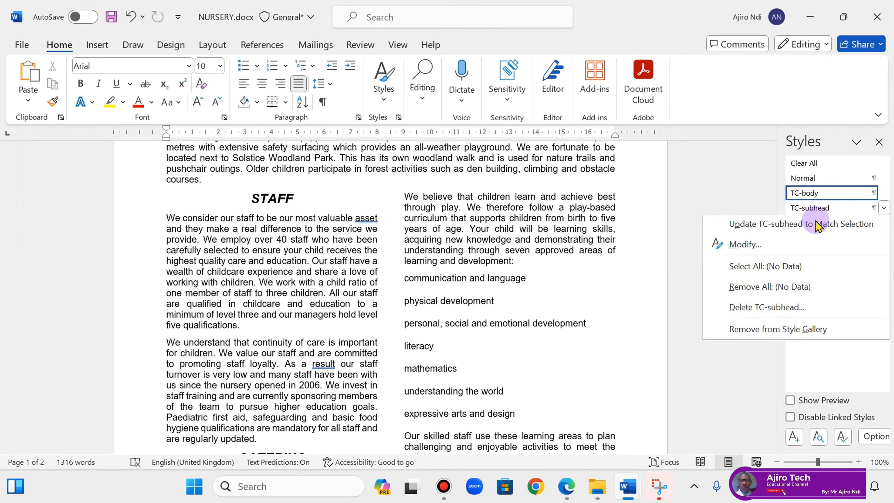
left_click(766, 247)
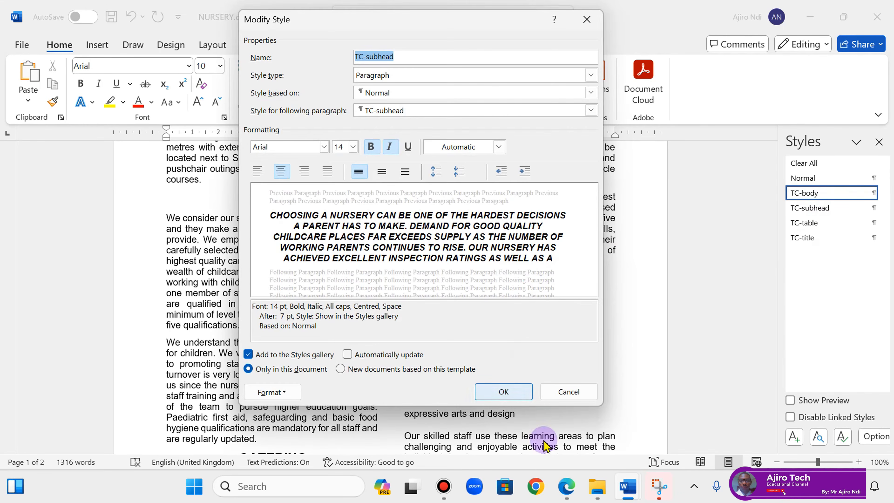
left_click(566, 488)
left_click(566, 489)
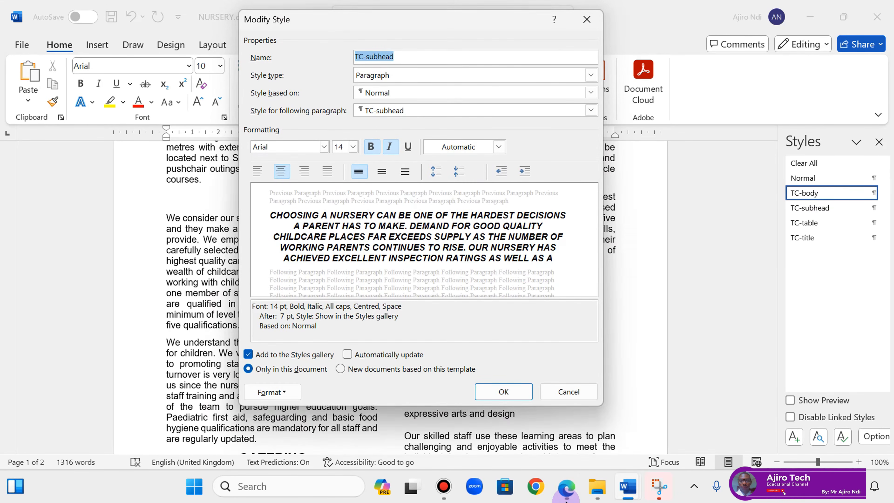
left_click(566, 489)
left_click(567, 490)
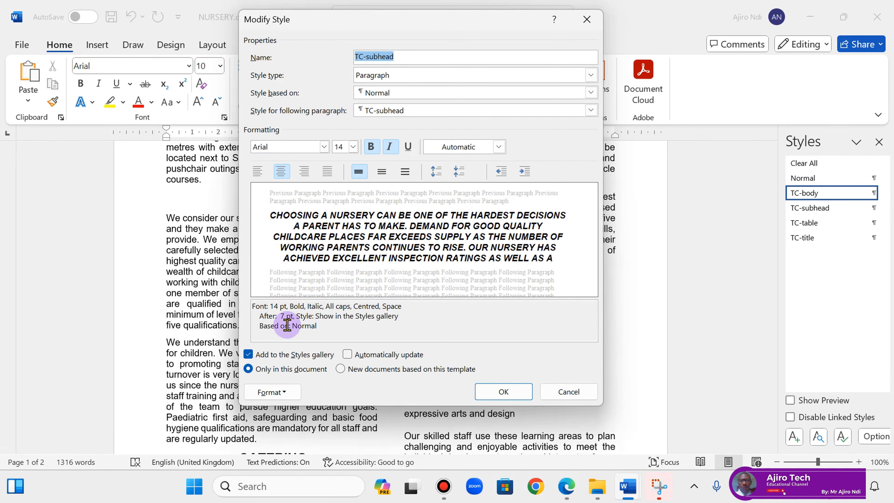
left_click(567, 488)
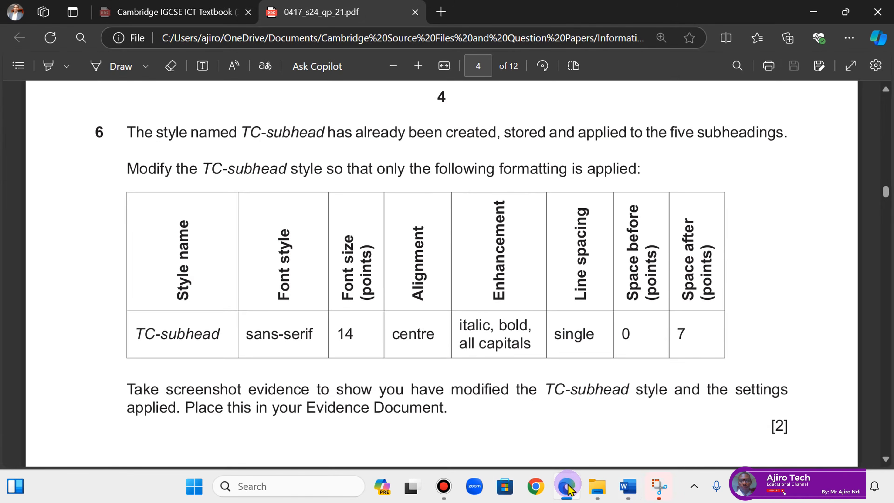
left_click(566, 489)
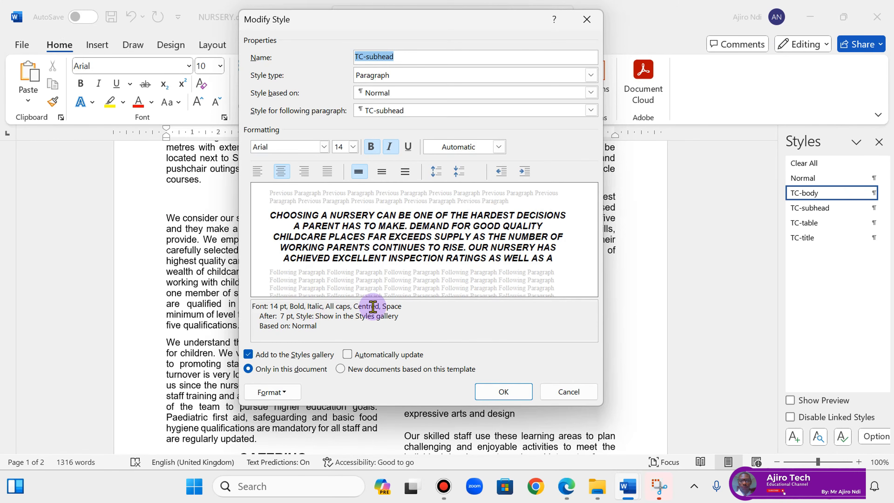
left_click(567, 491)
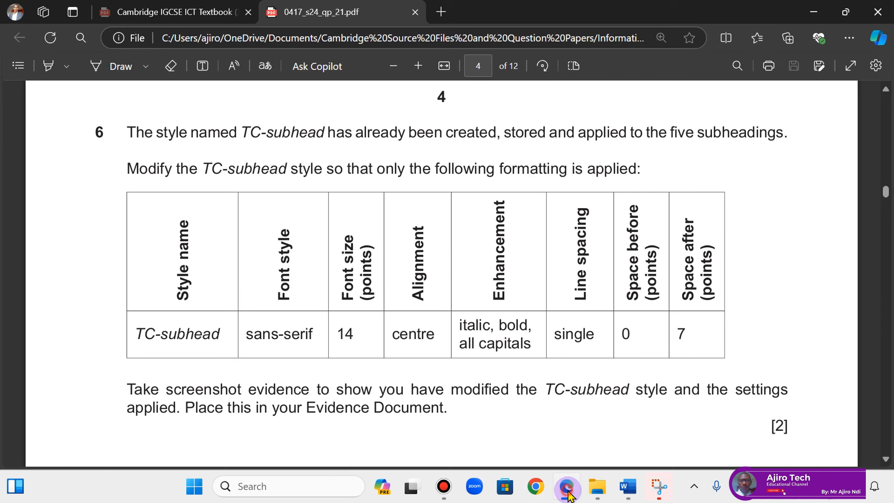
left_click(567, 491)
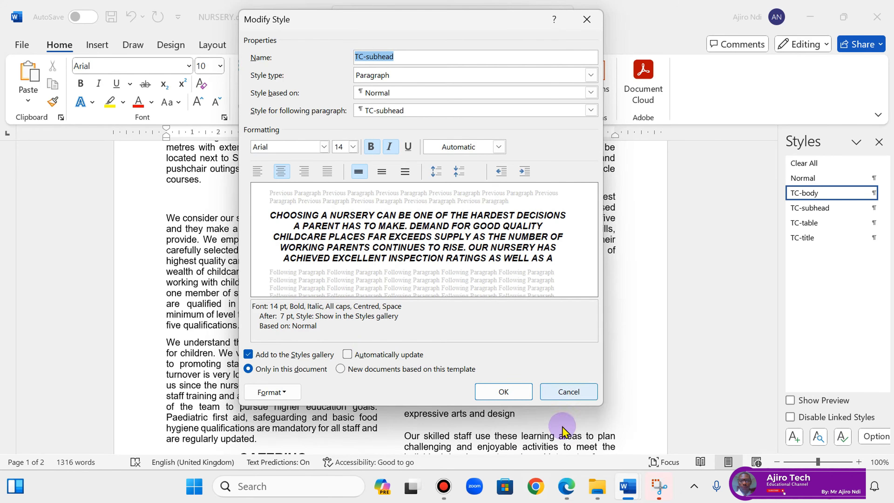
- Recheck question 6's formatting requirements against the TC-subhead style settings
left_click(564, 488)
left_click(564, 487)
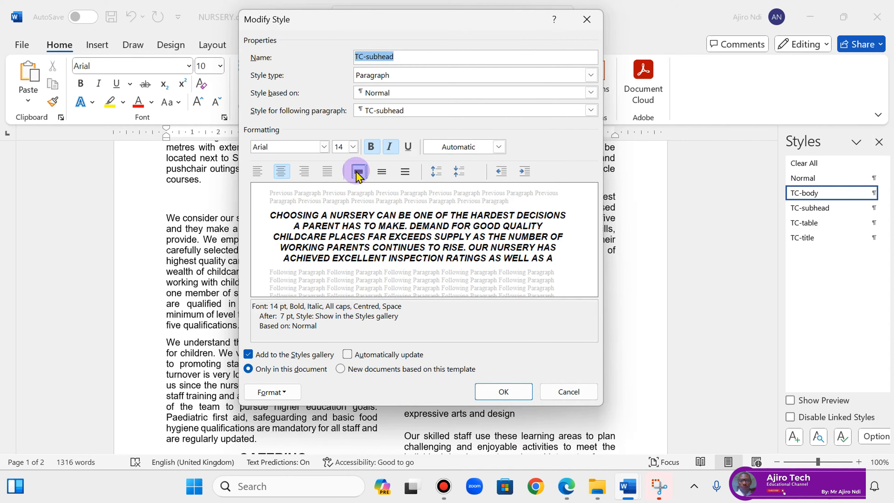
left_click(567, 496)
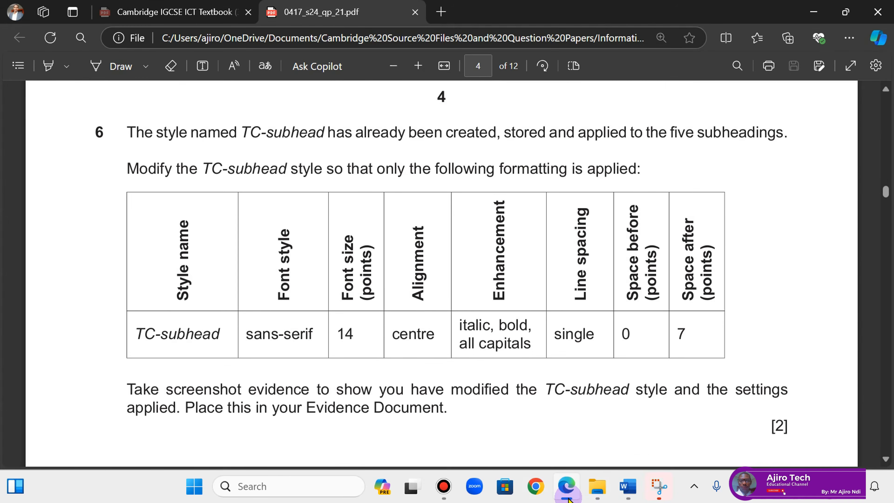
left_click(567, 496)
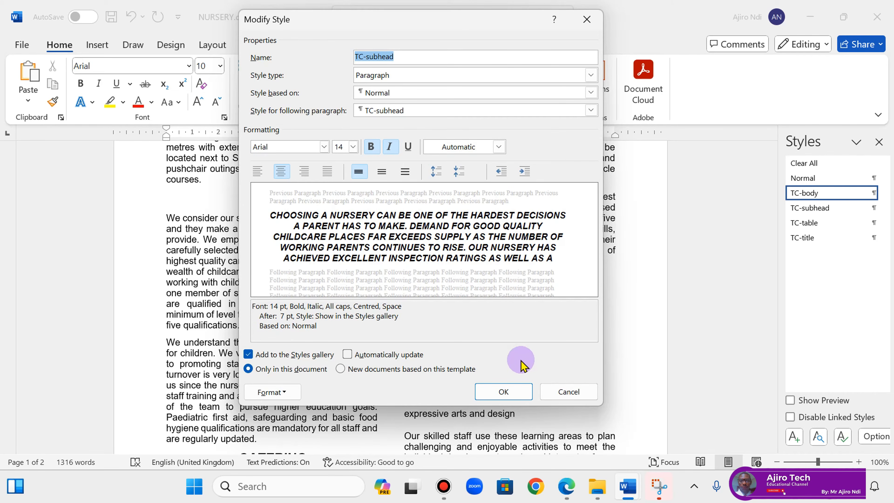
left_click(566, 489)
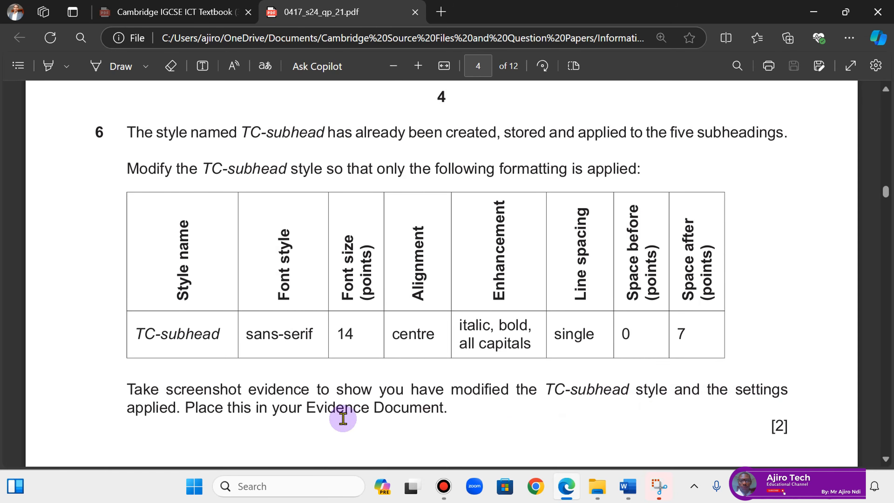
left_click(624, 489)
left_click(564, 418)
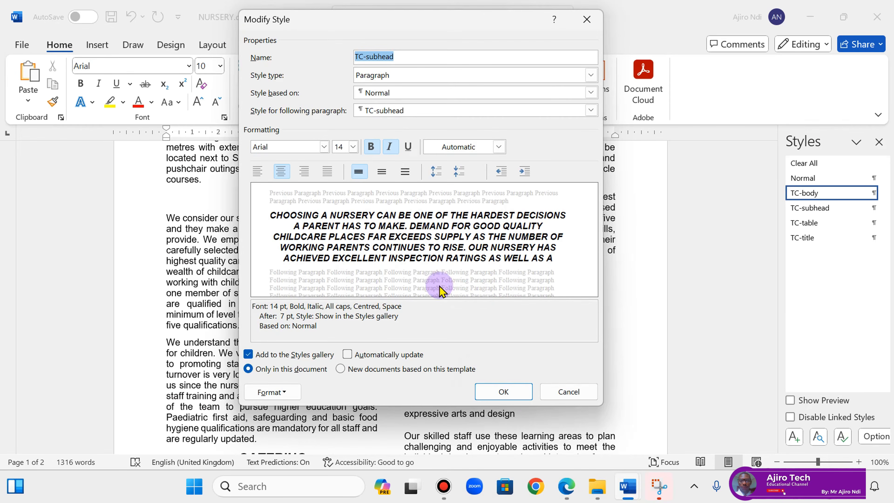
key("Tab")
key("Tab")
key("Tab")
key("Tab")
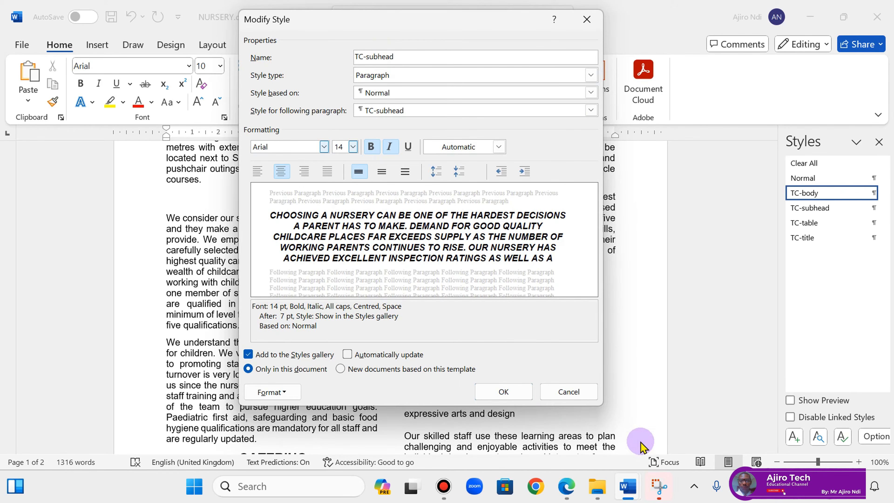
left_click(658, 485)
- Screenshot the TC-subhead Modify Style dialog with Snipping Tool and apply the style changes
left_click(302, 157)
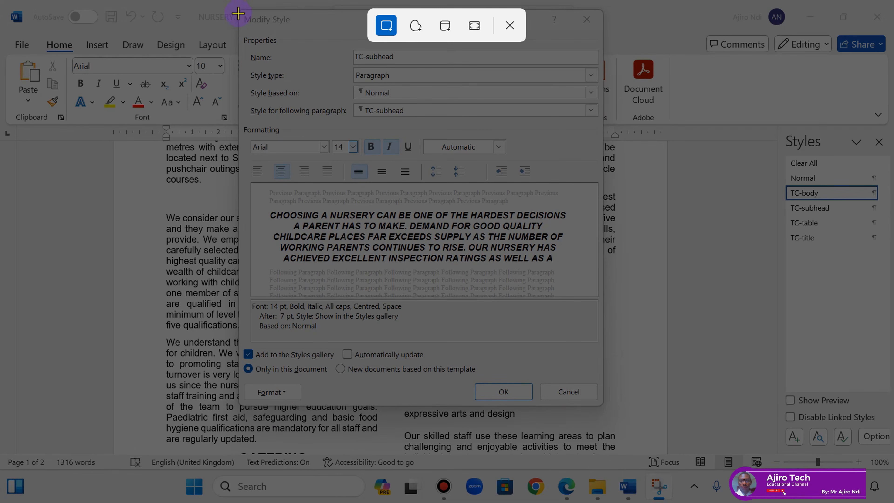
left_click_drag(239, 11, 600, 401)
left_click(503, 392)
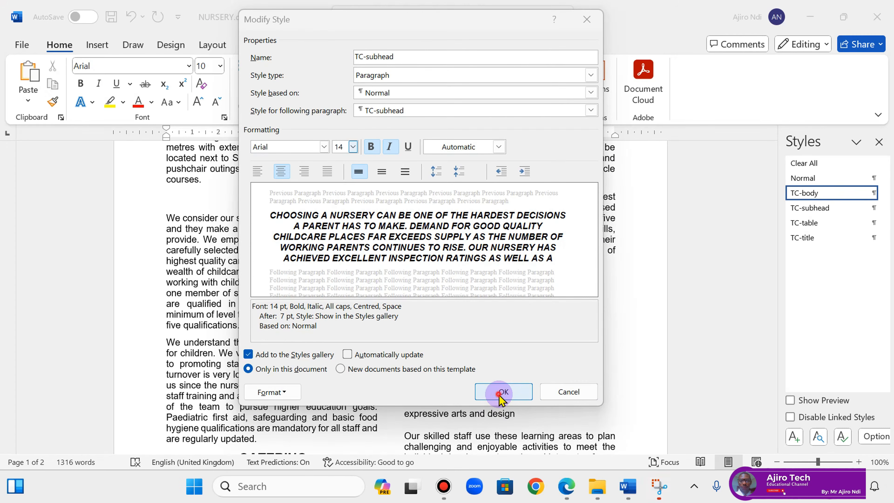
left_click(570, 493)
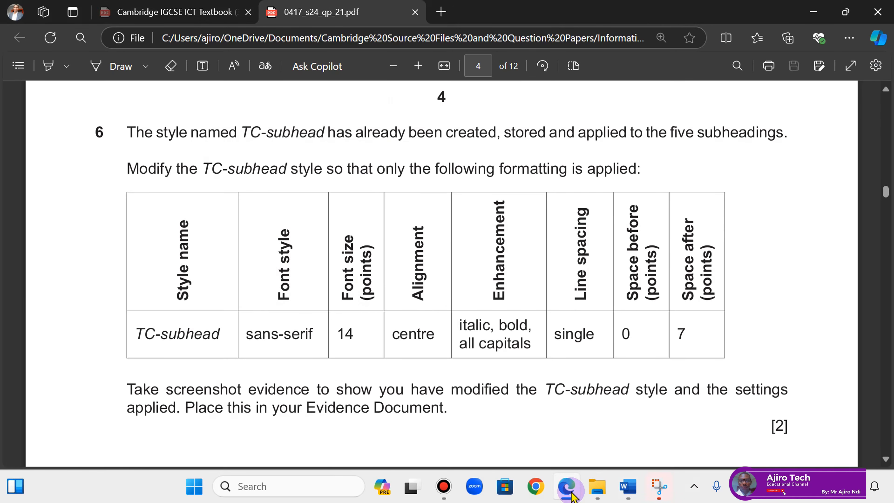
- Paste the style-settings screenshot as a picture below Step 6 evidence in EVIDENCE2024.docx
mouse_move(628, 488)
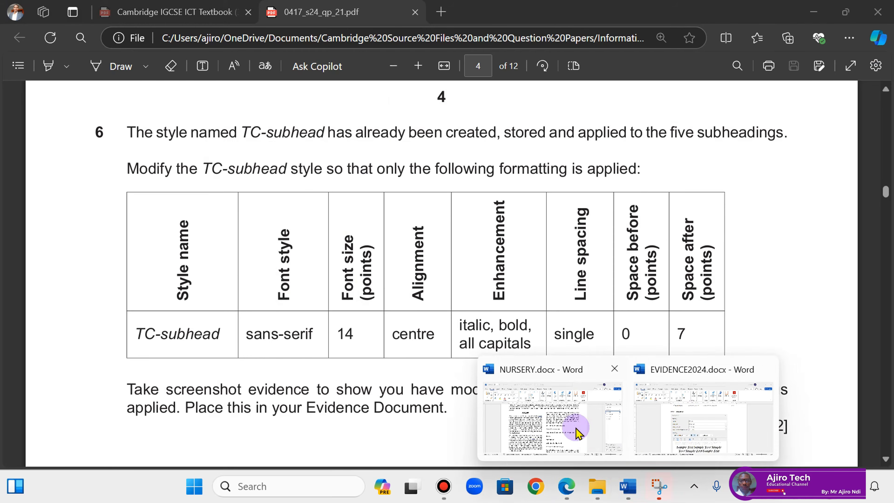
left_click(690, 421)
left_click_drag(887, 187, 839, 226)
left_click(267, 267)
key("ctrl+v")
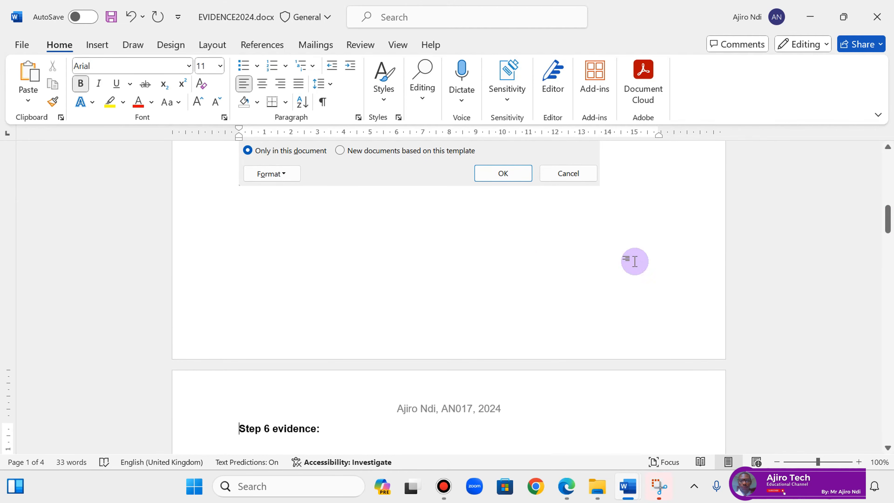
mouse_move(889, 215)
left_mouse_down()
mouse_move(886, 243)
mouse_move(886, 225)
left_mouse_up()
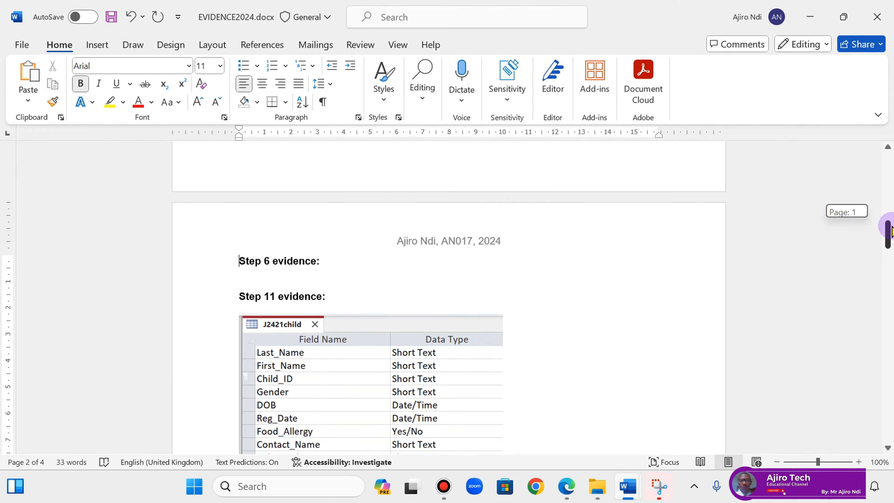
key("Return")
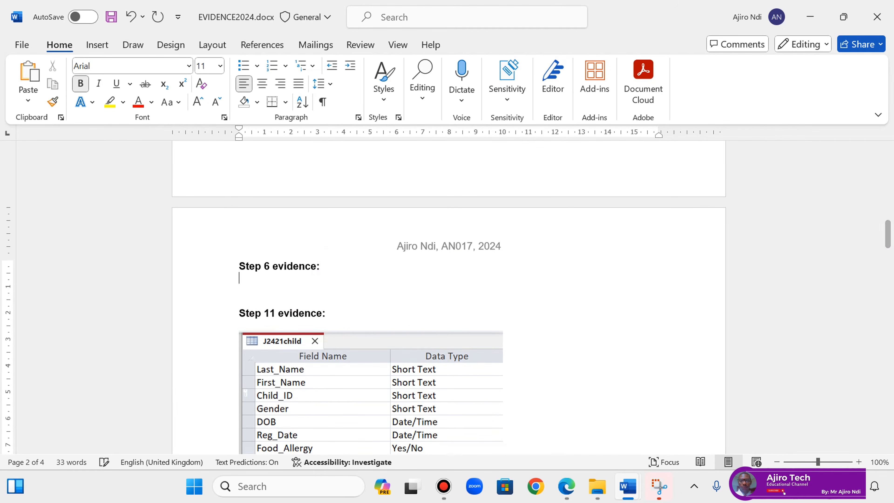
key("Return")
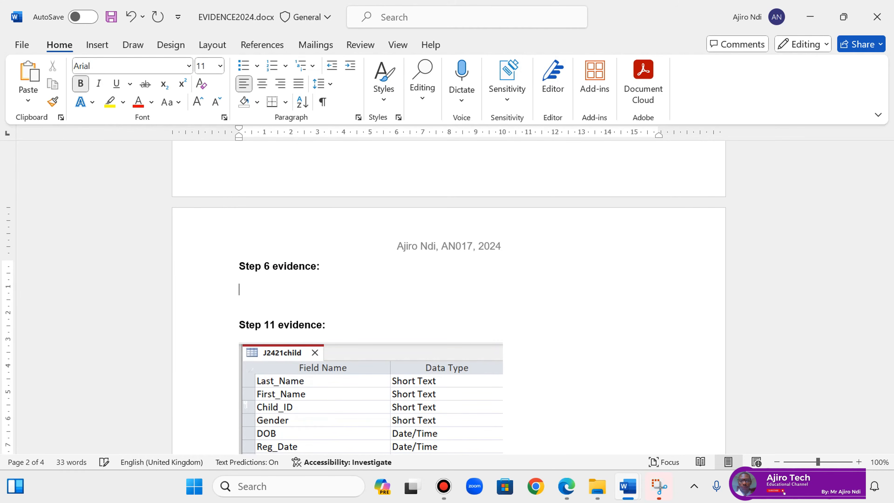
right_click(247, 292)
left_click(290, 113)
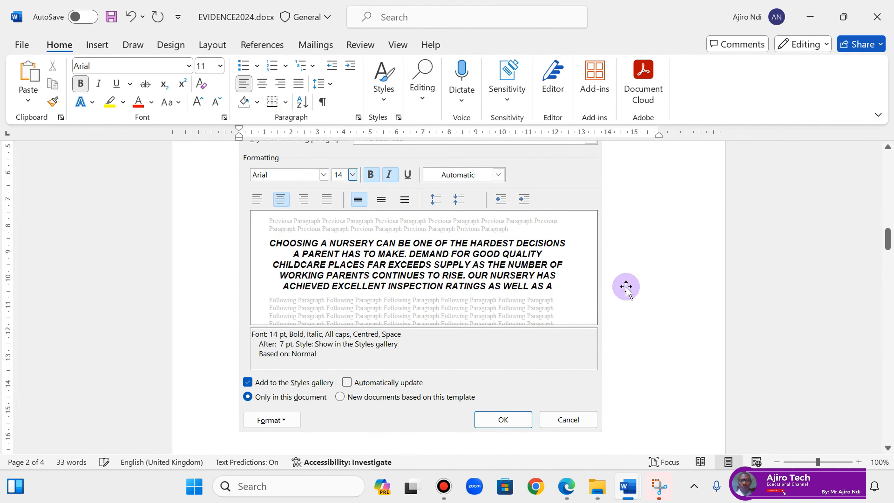
- Shrink the empty line above the screenshot to 7 pt and save EVIDENCE2024.docx
left_click_drag(888, 238, 888, 220)
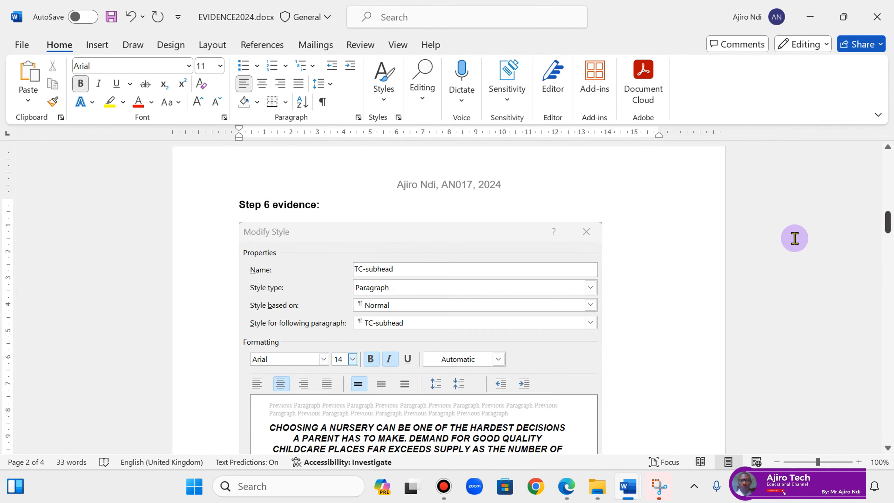
left_click(259, 213)
left_click(216, 102)
left_click(218, 103)
left_click(218, 103)
left_click(219, 104)
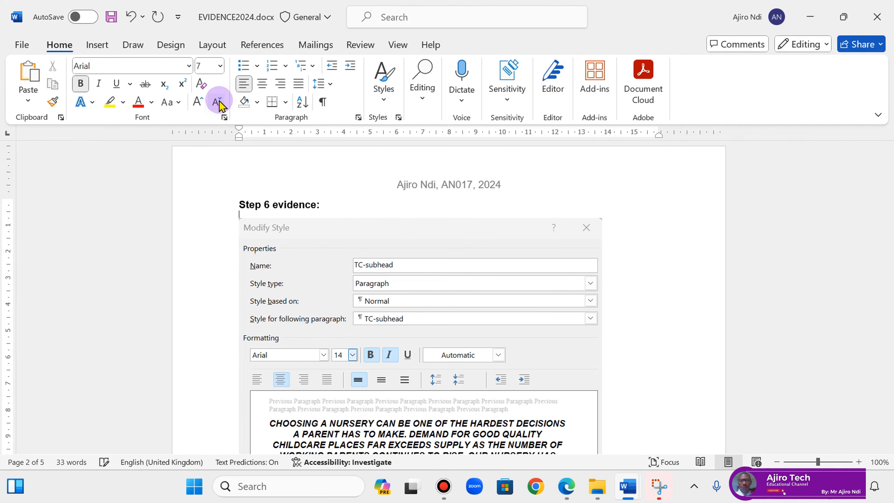
left_click(114, 22)
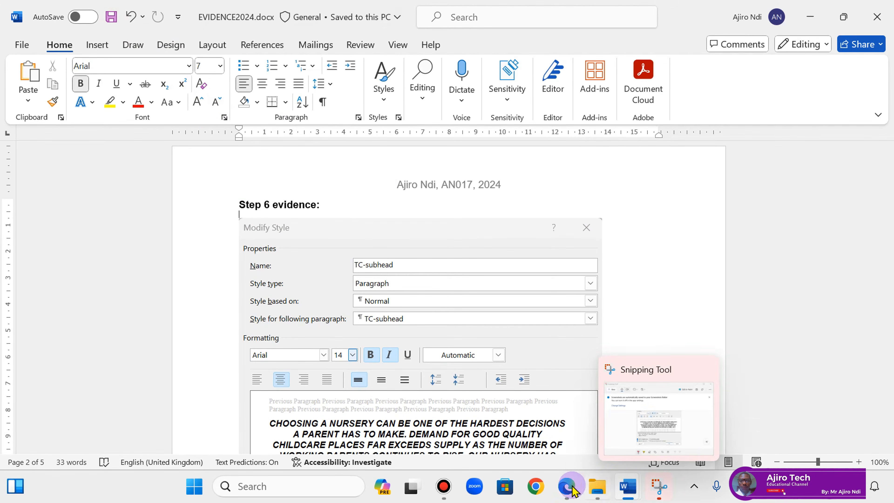
left_click(564, 488)
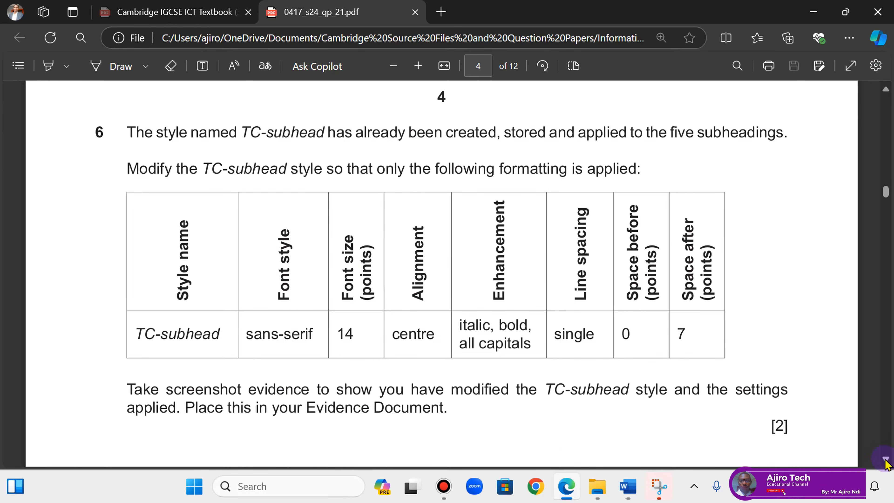
- Scroll the exam paper PDF to bring question 7 into view
scroll(885, 464, "down", 10)
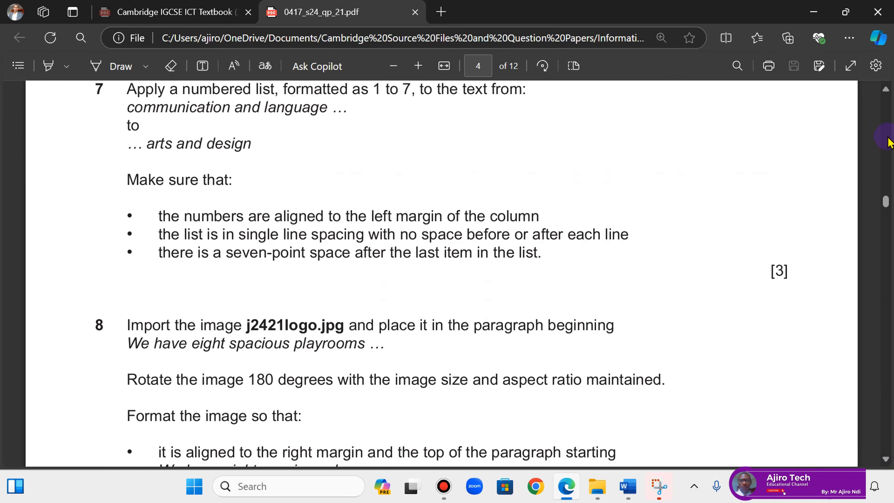
scroll(886, 95, "up", 2)
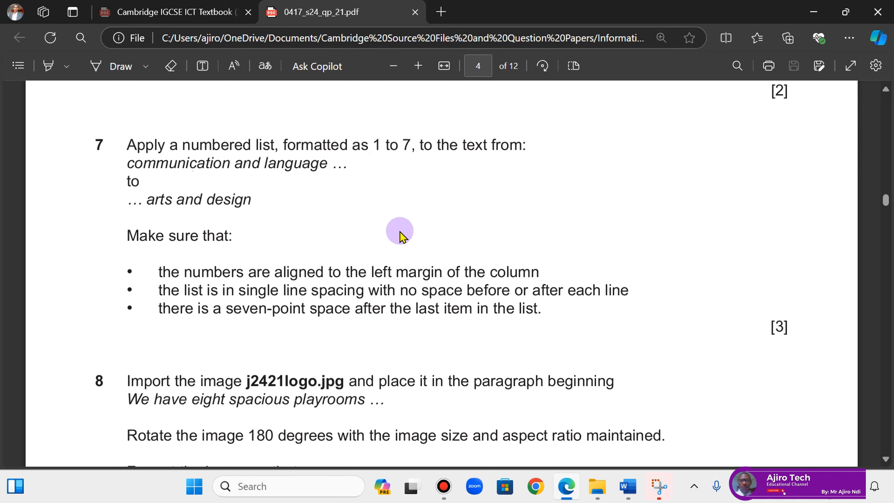
- Select the seven learning-area lines in NURSERY.docx and apply 1. 2. 3. numbering
mouse_move(626, 490)
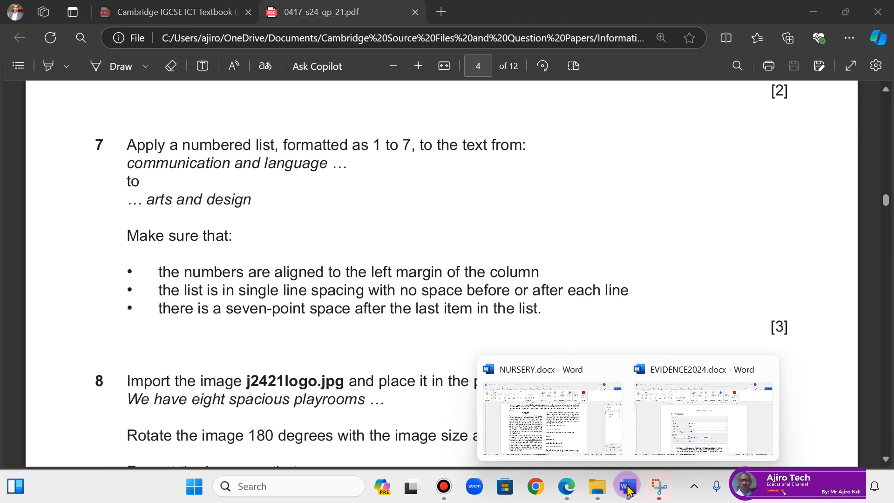
left_click(559, 394)
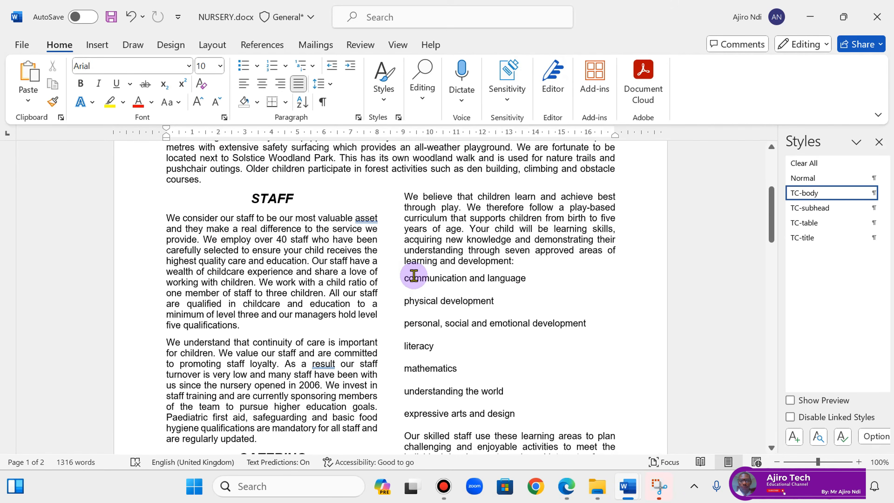
left_click_drag(403, 281, 521, 416)
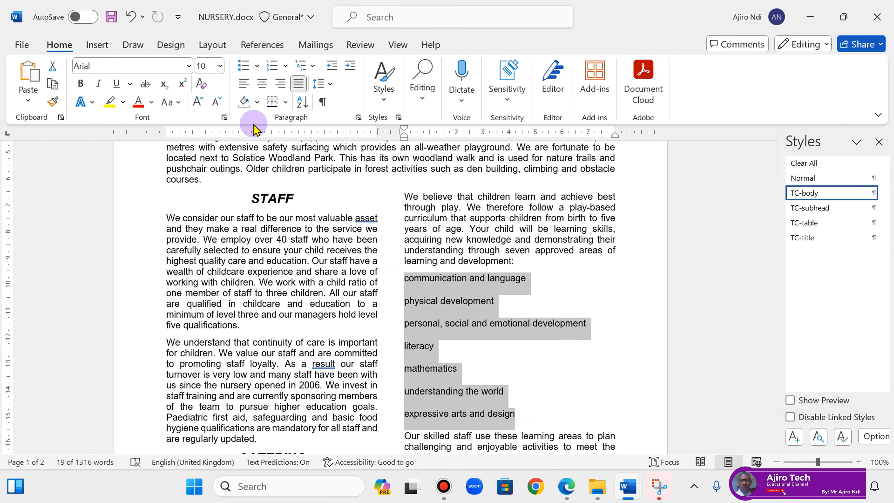
left_click(285, 66)
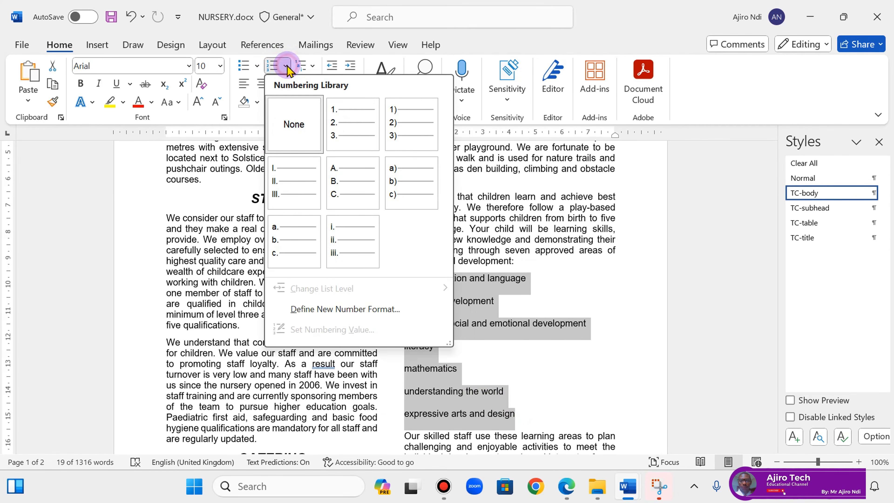
left_click(336, 134)
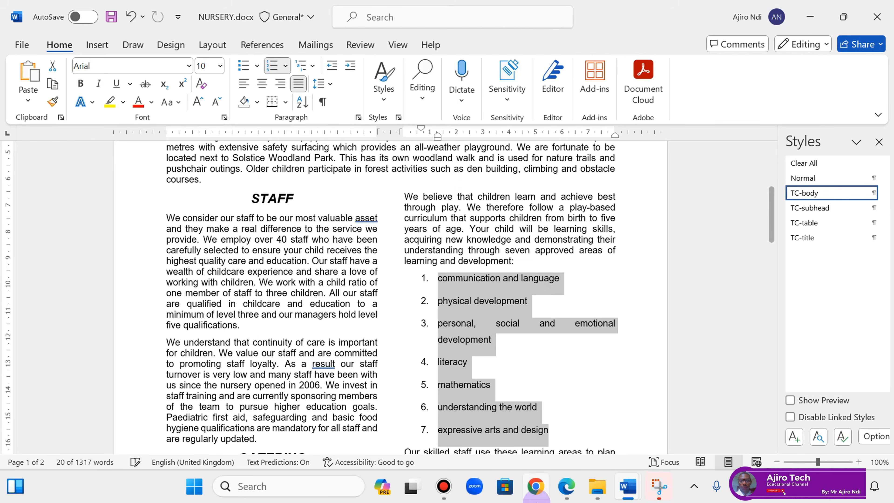
left_click(564, 488)
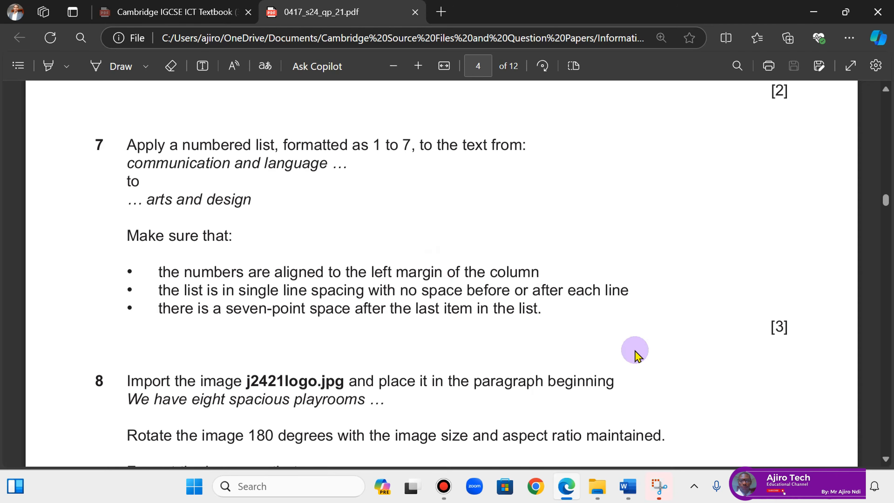
- Set the numbered list's left indent to 0 cm
left_click(628, 487)
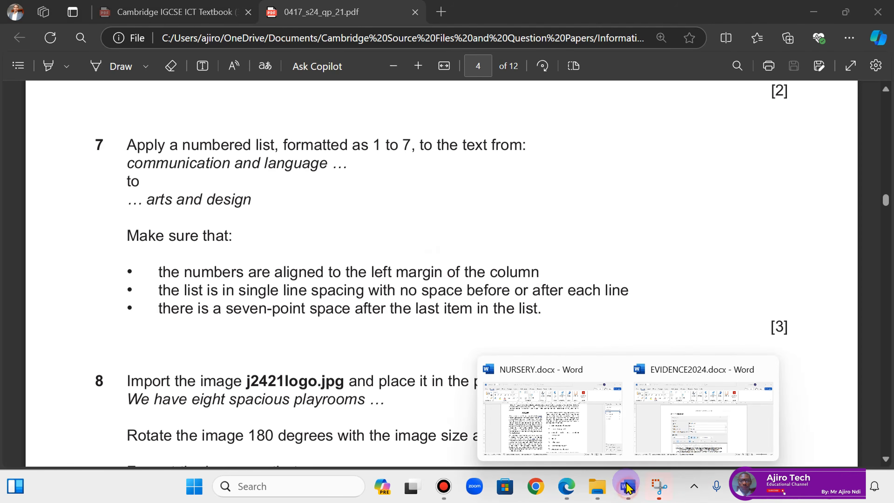
left_click(574, 419)
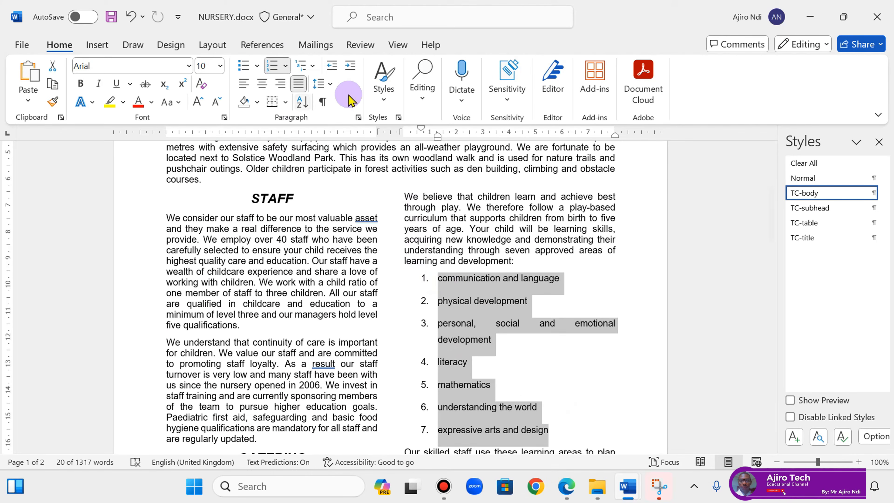
left_click(358, 117)
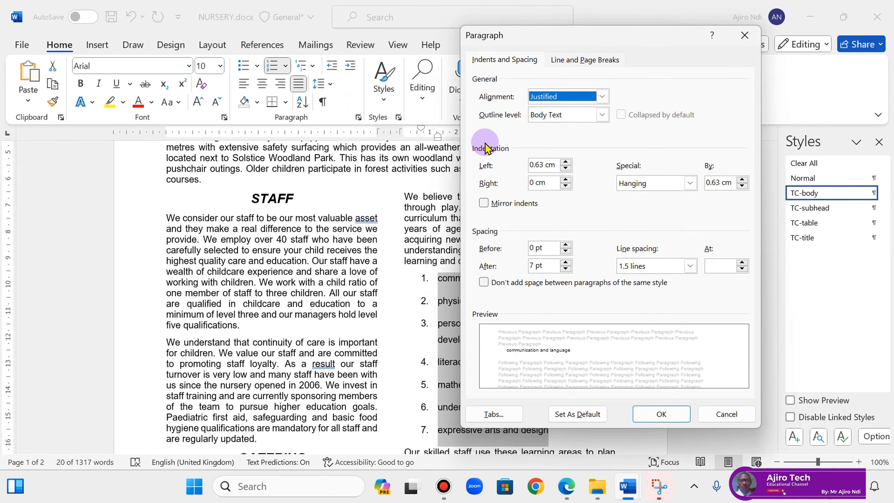
left_click(565, 168)
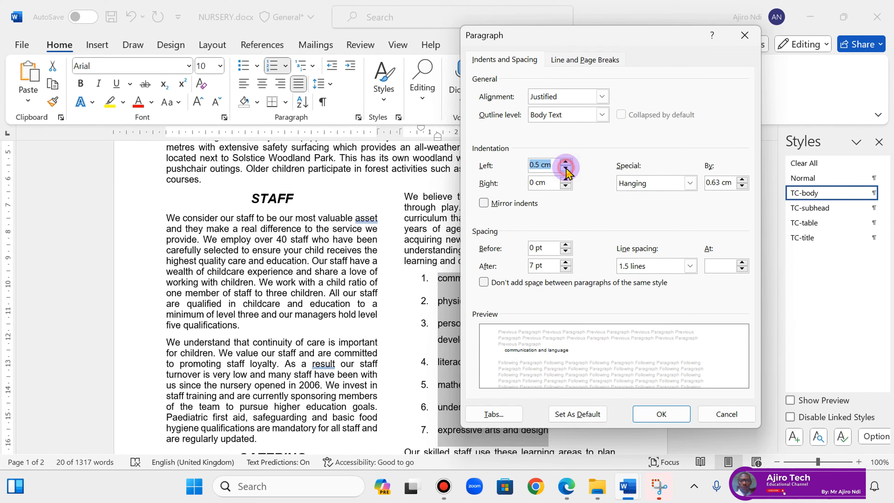
left_click(660, 414)
left_click(567, 489)
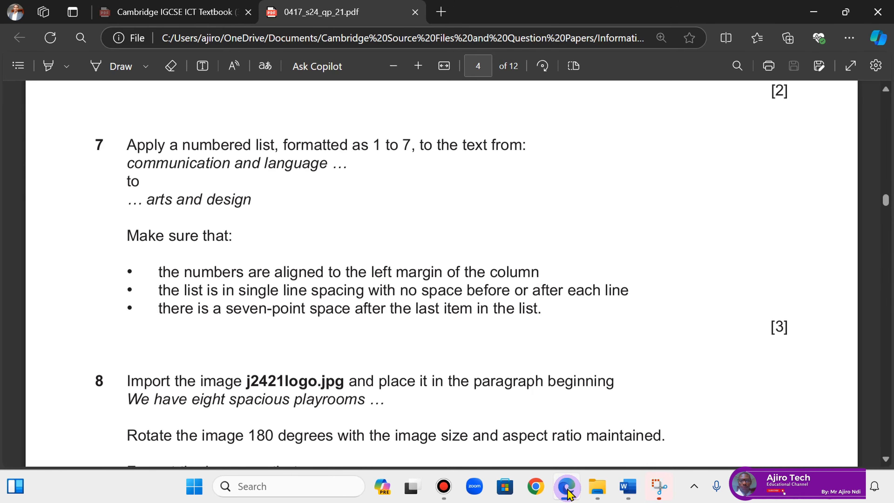
left_click(567, 492)
- Make the numbered list single-spaced with 0 pt space after each line
left_click(360, 117)
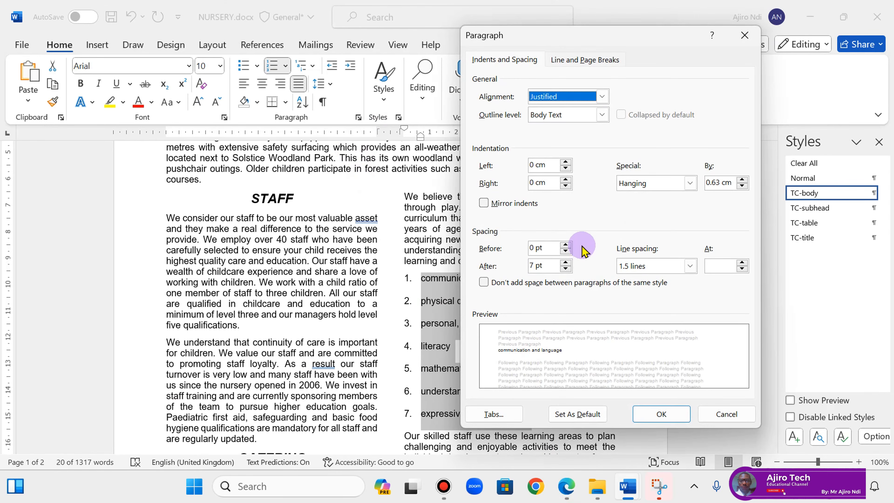
left_click(690, 266)
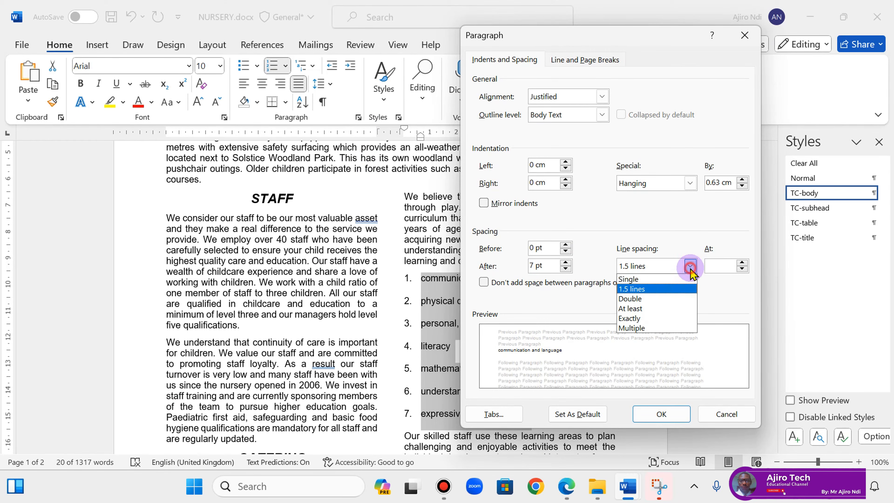
left_click(658, 279)
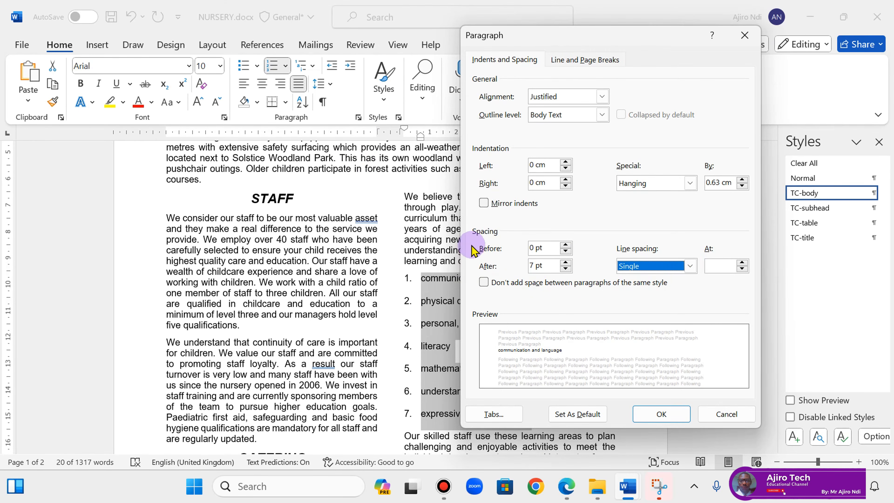
left_click(565, 270)
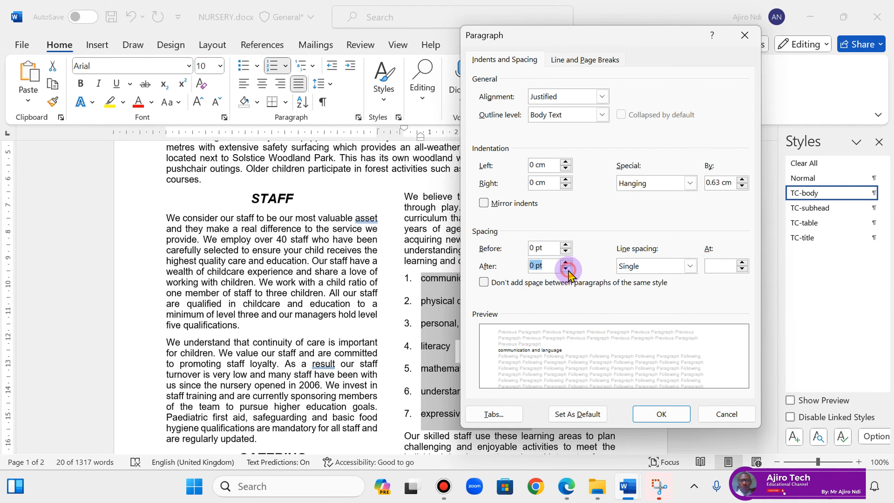
left_click(566, 270)
left_click(652, 415)
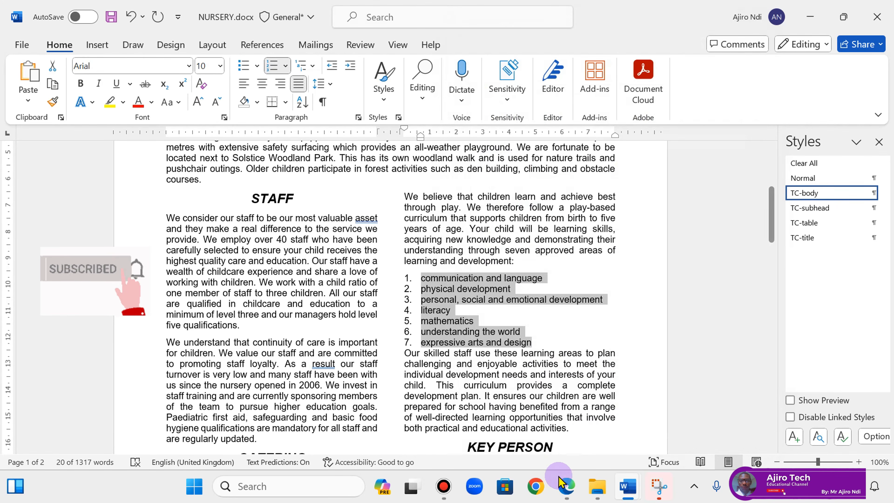
left_click(566, 487)
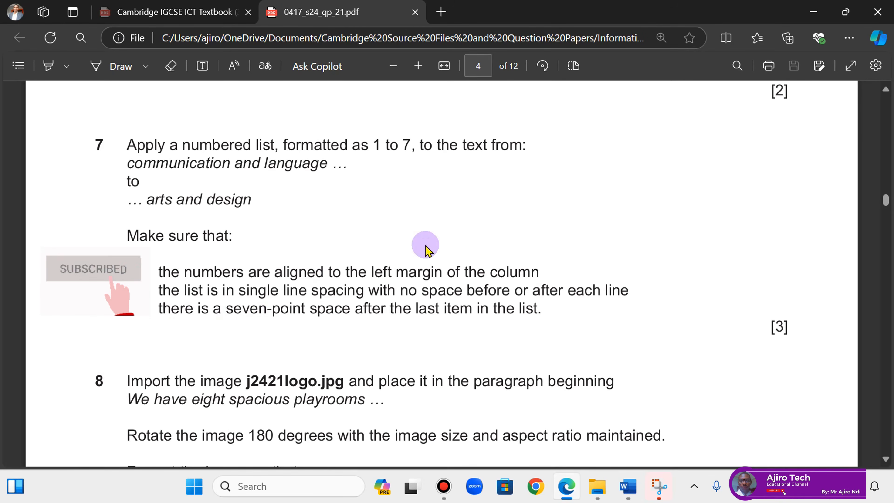
- Add an empty line after 'expressive arts and design' and shrink it to 7 pt
left_click(628, 486)
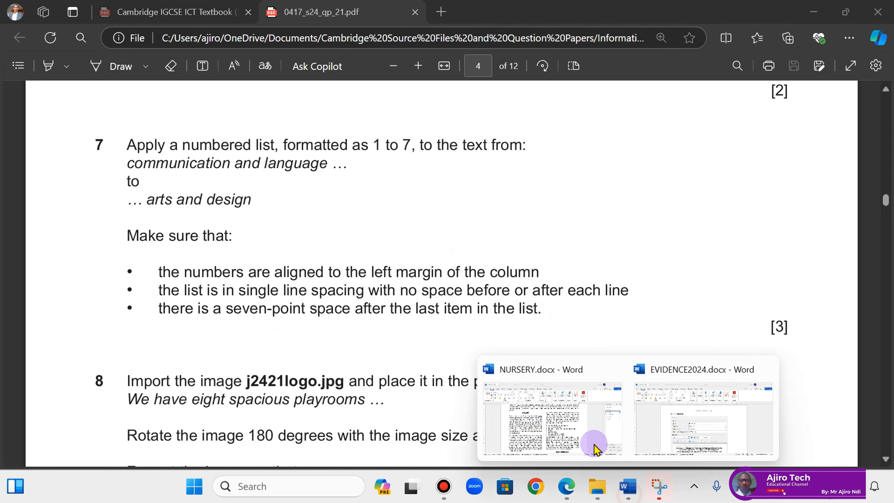
left_click(610, 458)
left_click(555, 344)
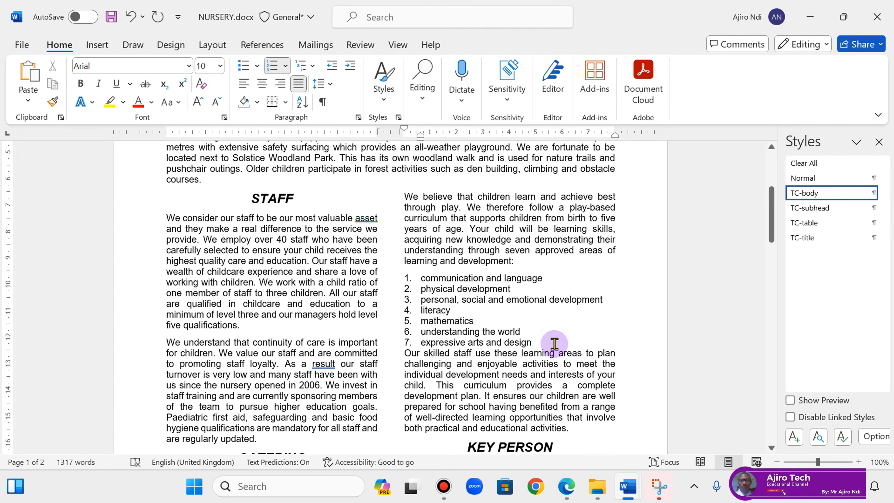
key("Return")
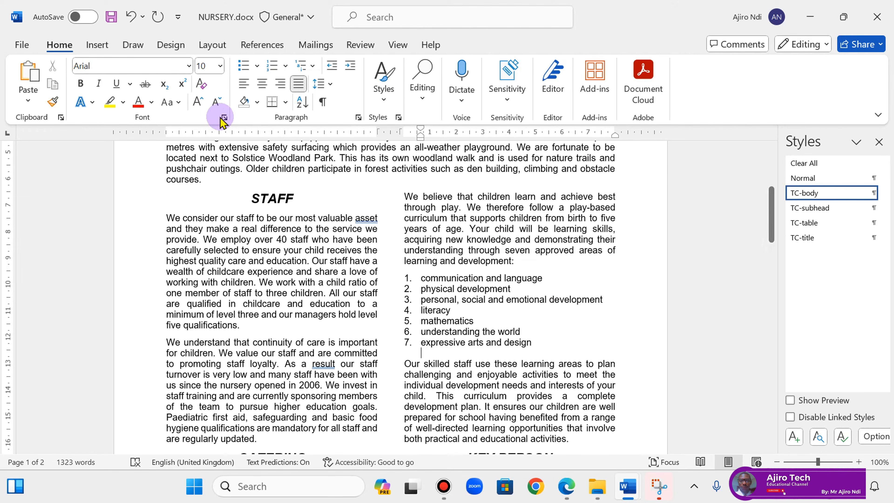
left_click(216, 104)
left_click(216, 104)
left_click(217, 106)
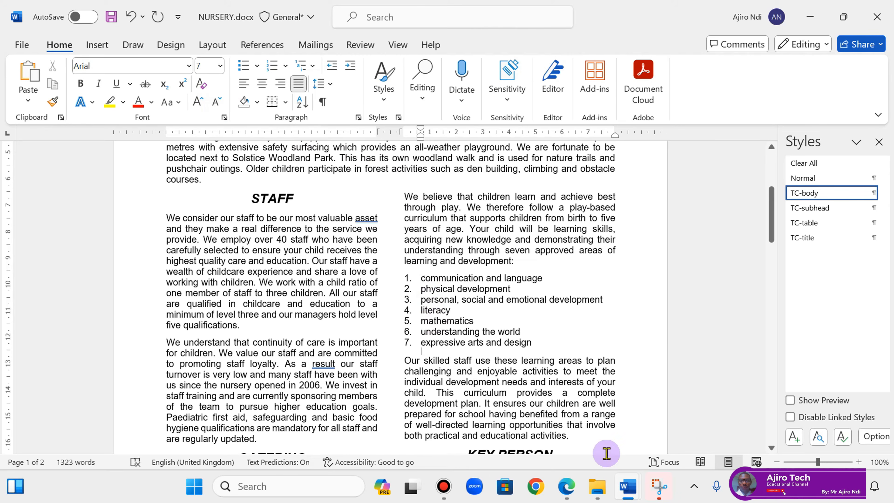
- Review the line spacing options without changes and scroll the exam paper to question 8
left_click(571, 493)
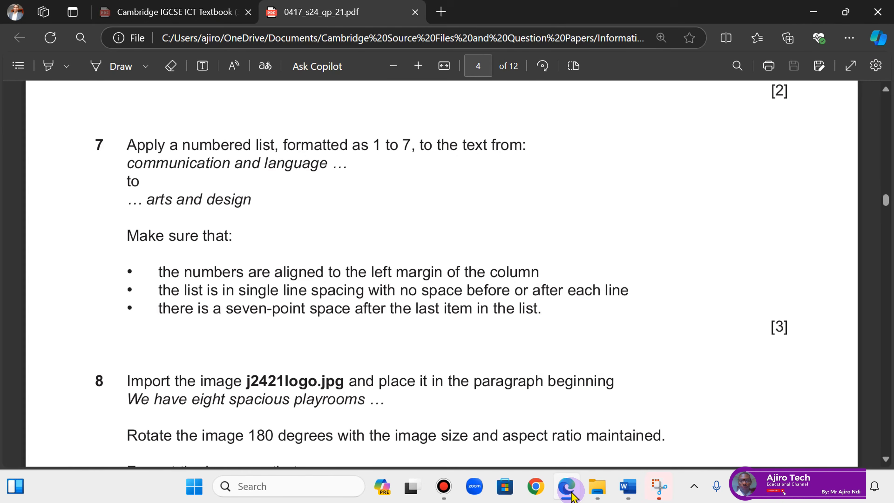
left_click(571, 493)
left_click(331, 83)
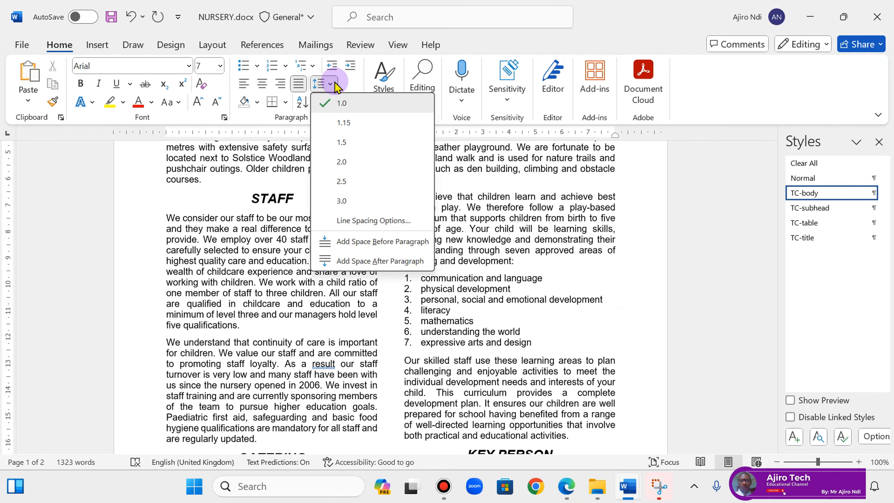
left_click(341, 103)
left_click(566, 487)
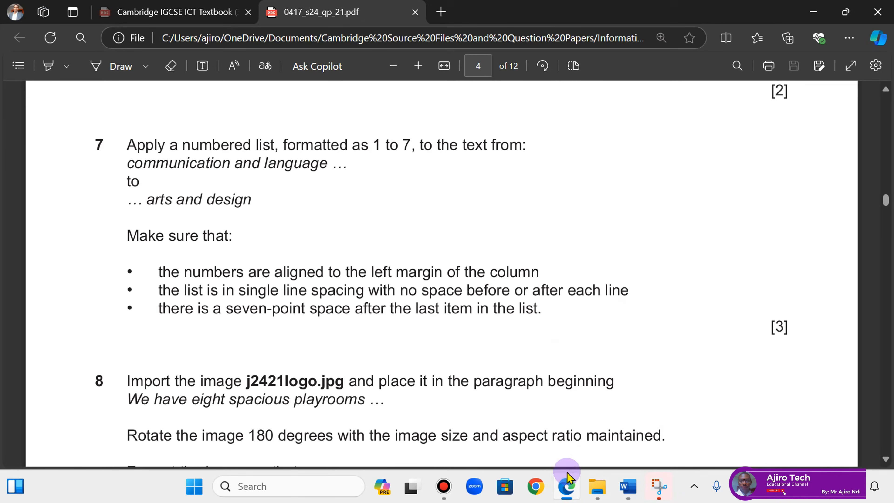
scroll(888, 461, "down", 5)
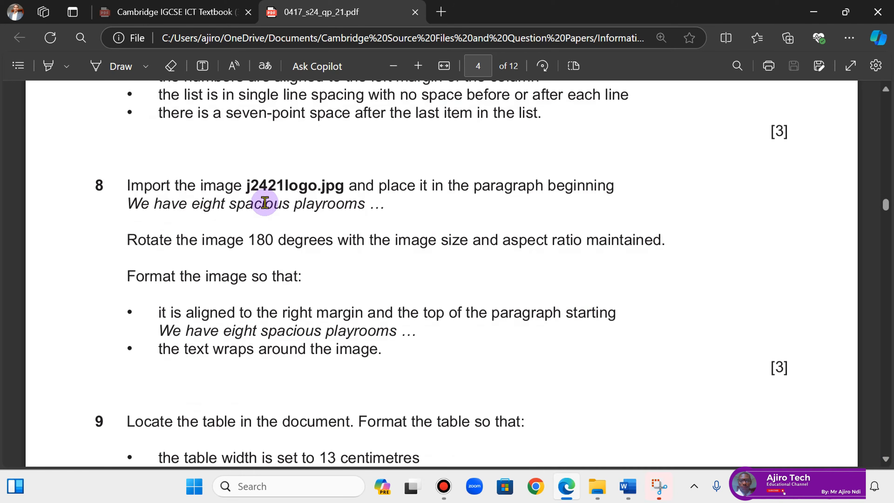
- Close the styles list and copy 'We have eight spacious playrooms' from the exam paper
left_click(568, 486)
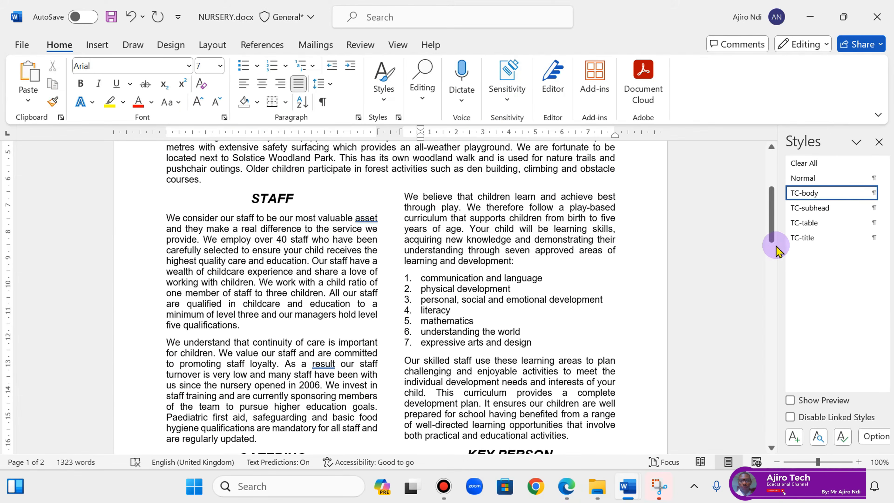
left_click(878, 142)
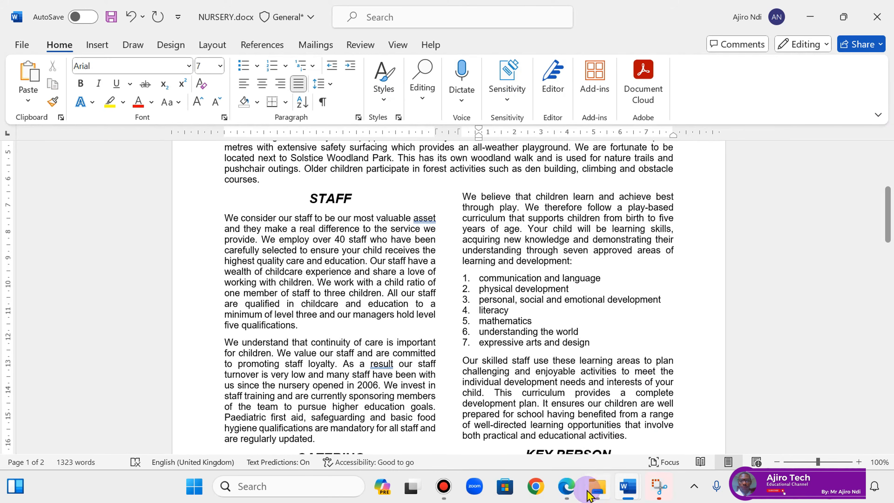
left_click(566, 486)
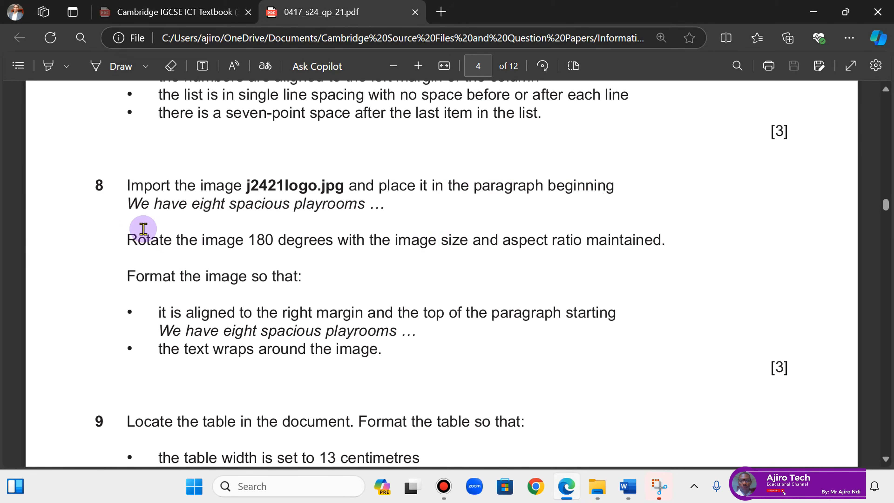
left_click_drag(129, 202, 368, 204)
left_click(386, 92)
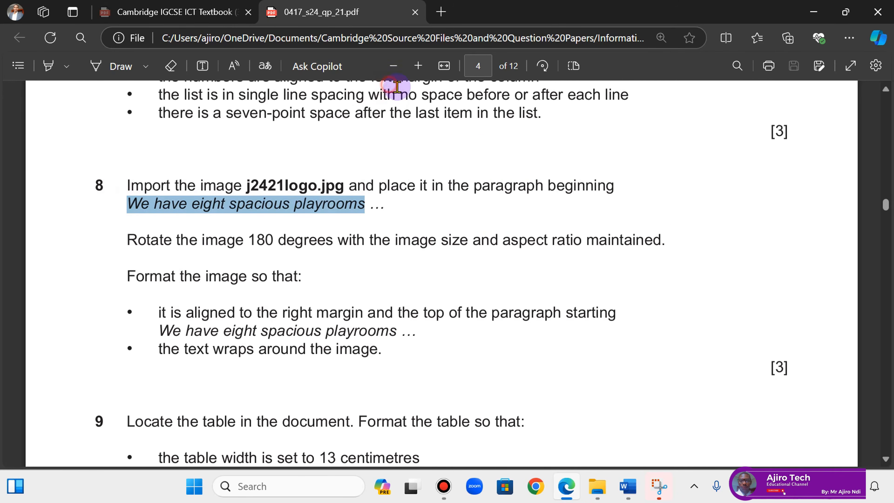
- Search NURSERY.docx for 'We have eight spacious playrooms' and close the search pane
left_click(629, 486)
left_click(548, 427)
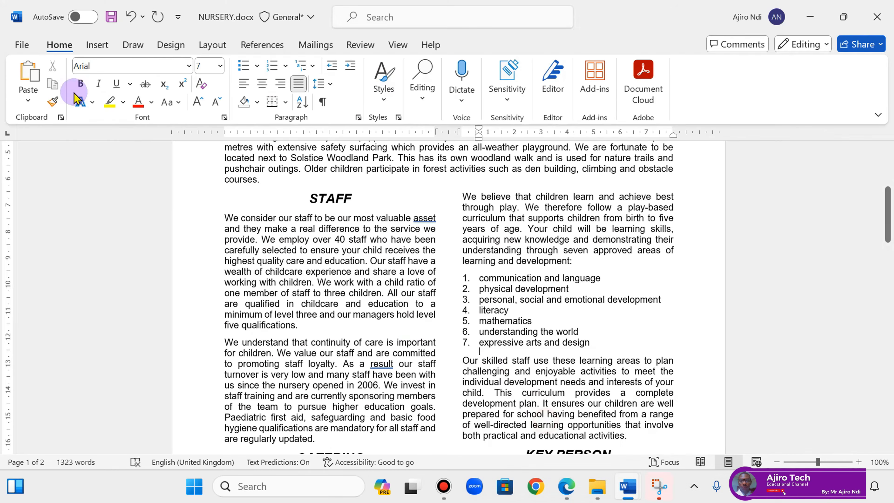
left_click(426, 106)
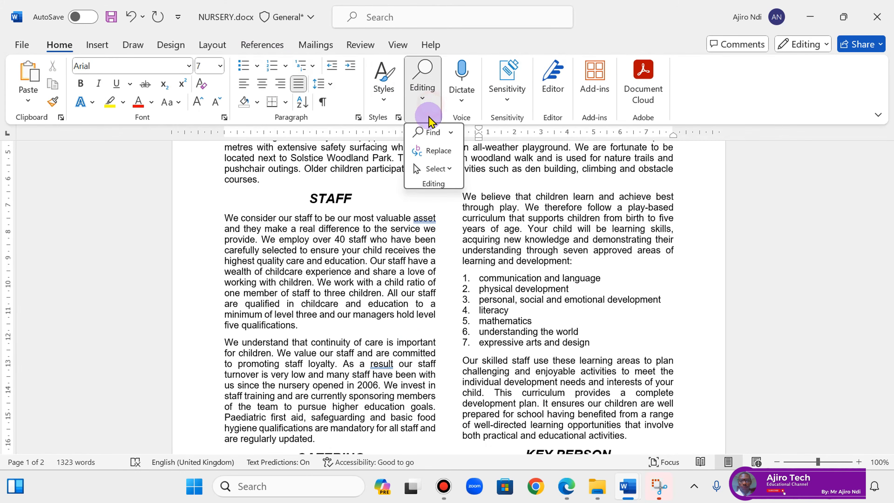
left_click(433, 132)
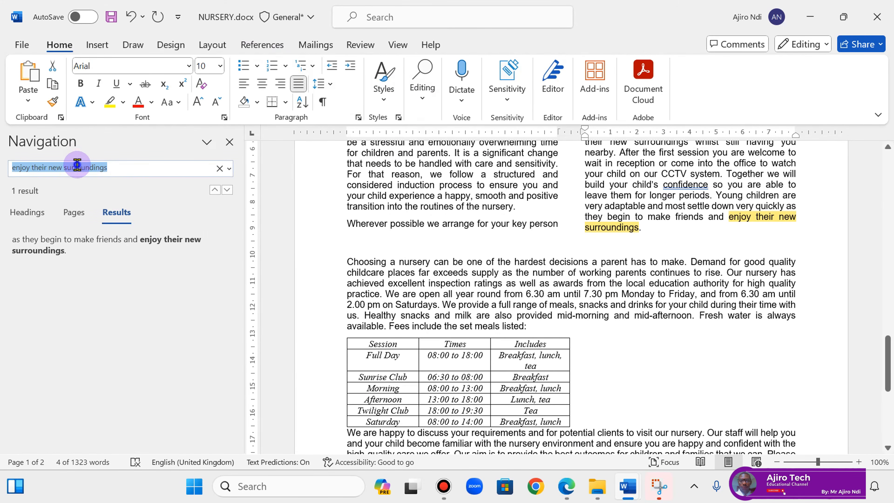
right_click(78, 168)
left_click(54, 211)
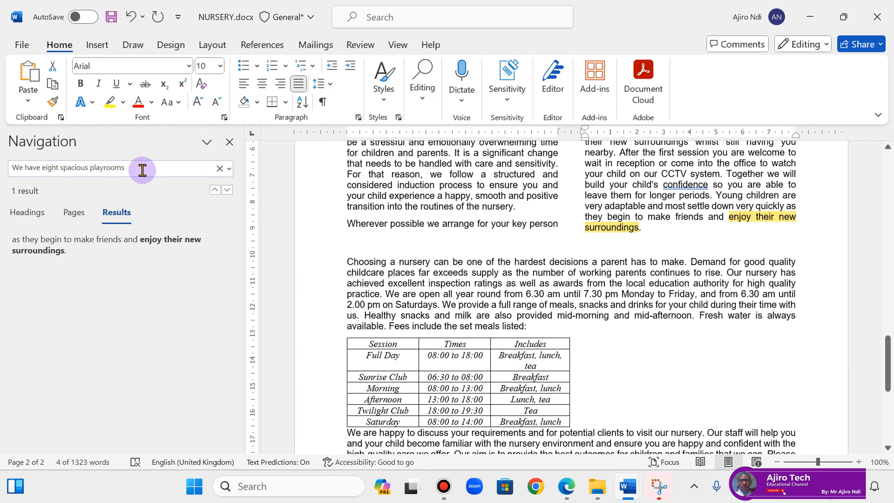
key("Return")
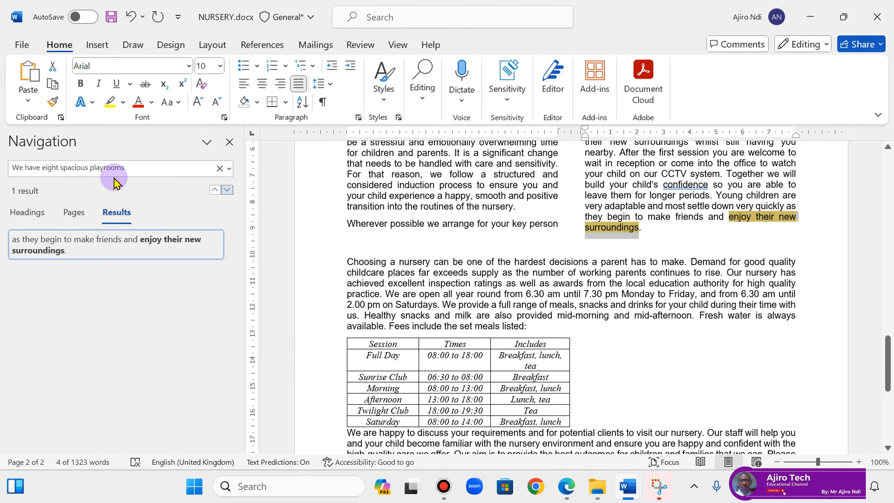
left_click(130, 167)
left_click(129, 167)
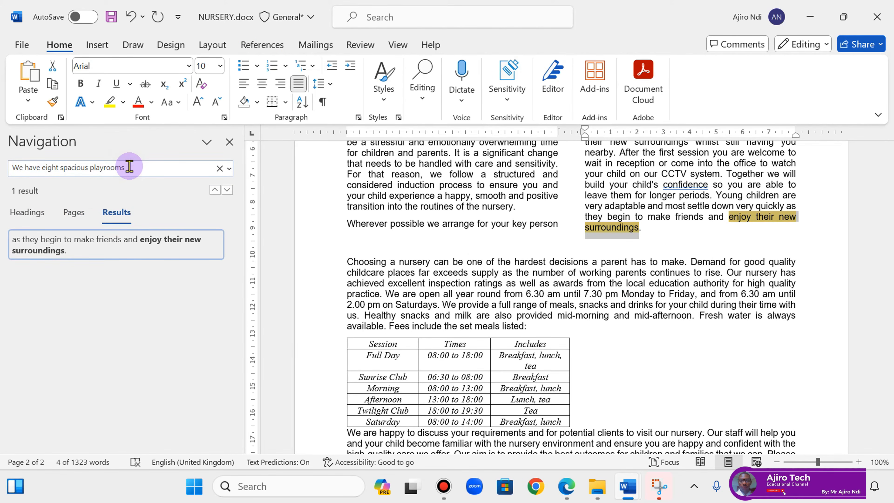
key("Return")
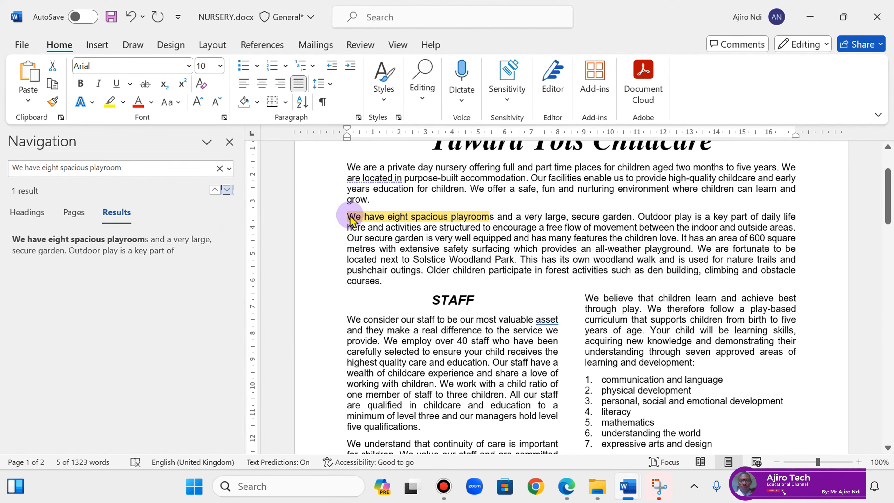
left_click(346, 222)
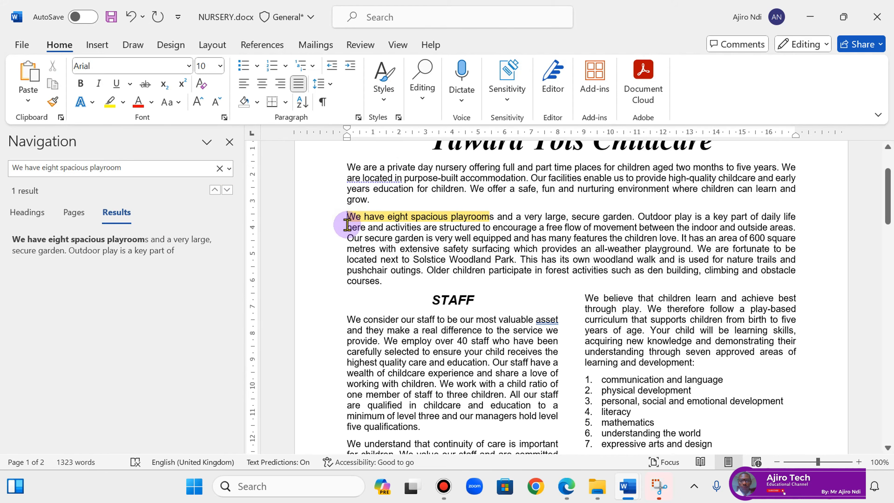
left_click(229, 142)
left_click(566, 487)
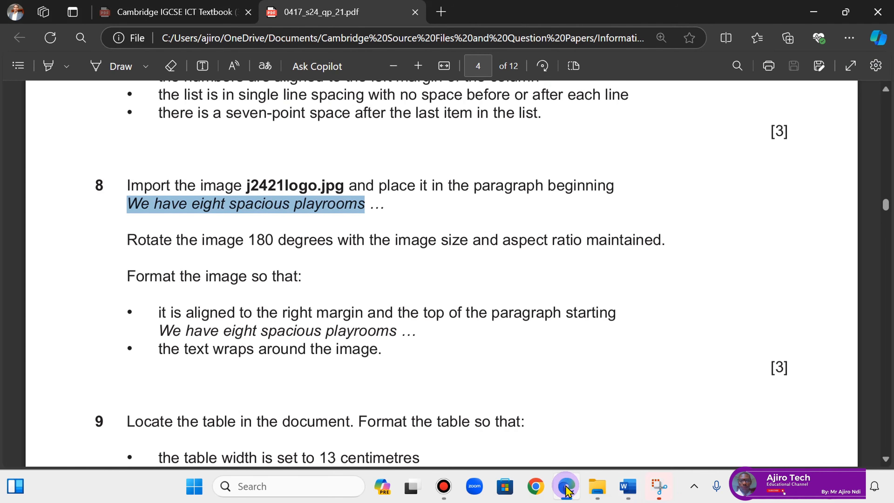
- Insert j2421logo.jpg from this device into the playrooms paragraph
left_click(568, 491)
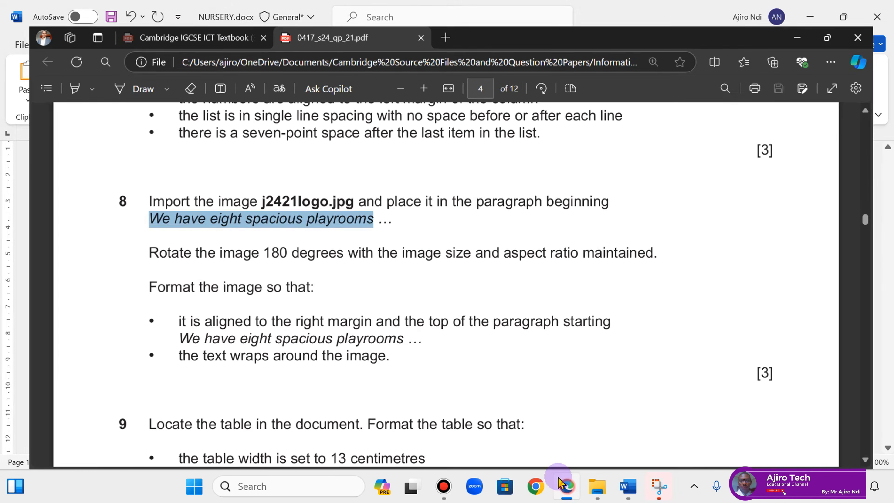
left_click(97, 45)
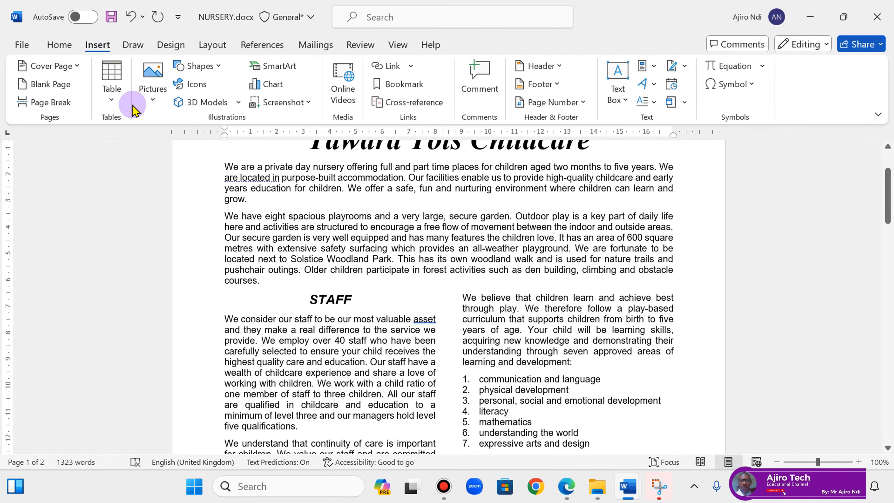
left_click(151, 93)
left_click(163, 142)
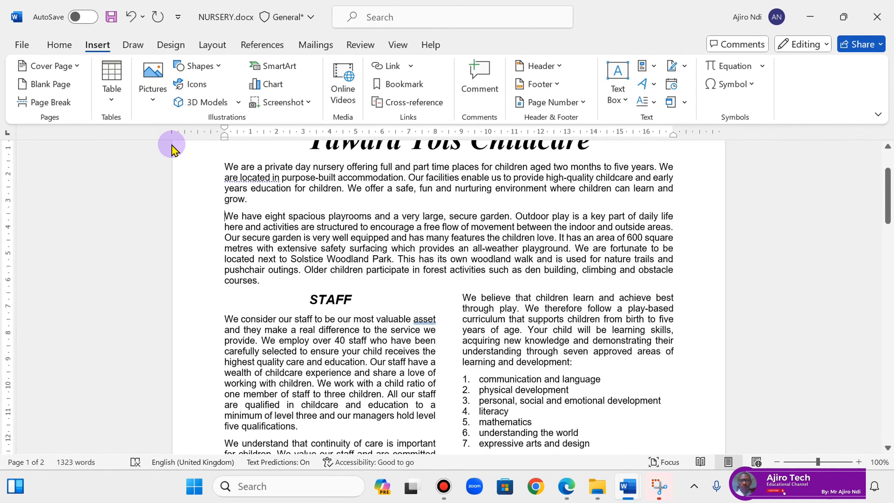
left_click(165, 141)
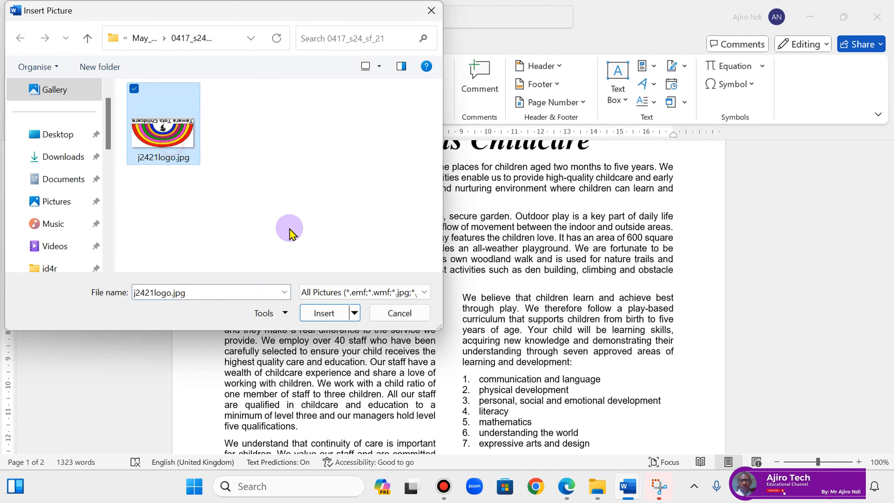
left_click(321, 314)
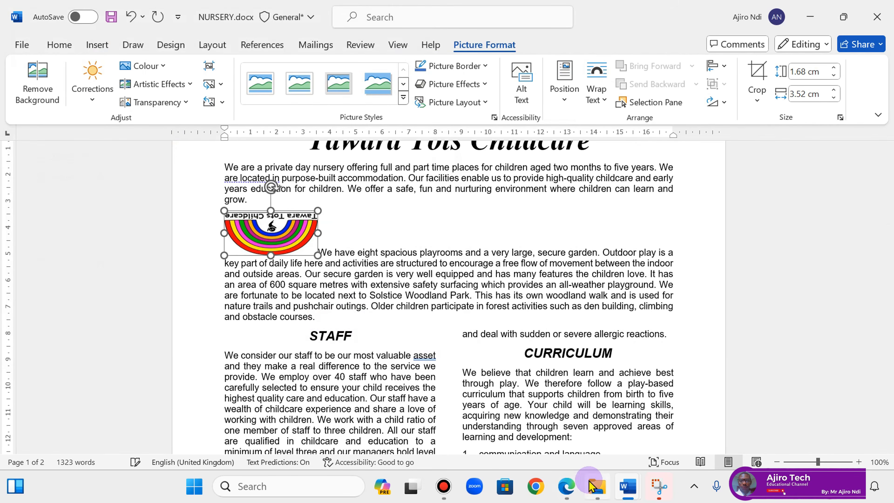
left_click(562, 489)
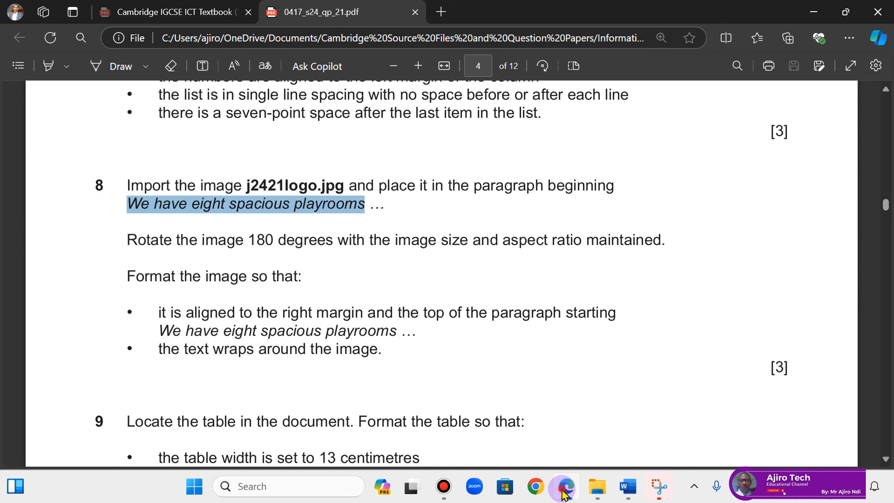
left_click(564, 490)
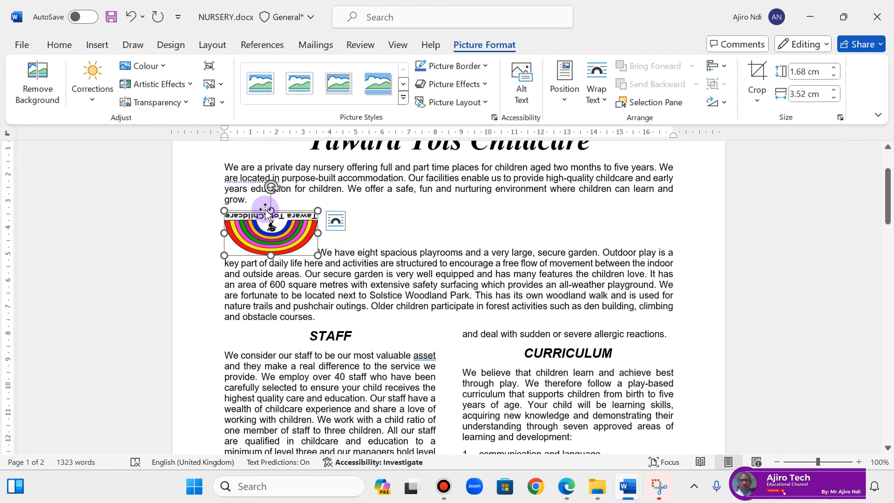
- Sketch blue ink lines beside question 8 in the Edge PDF
left_click(567, 486)
left_click(112, 66)
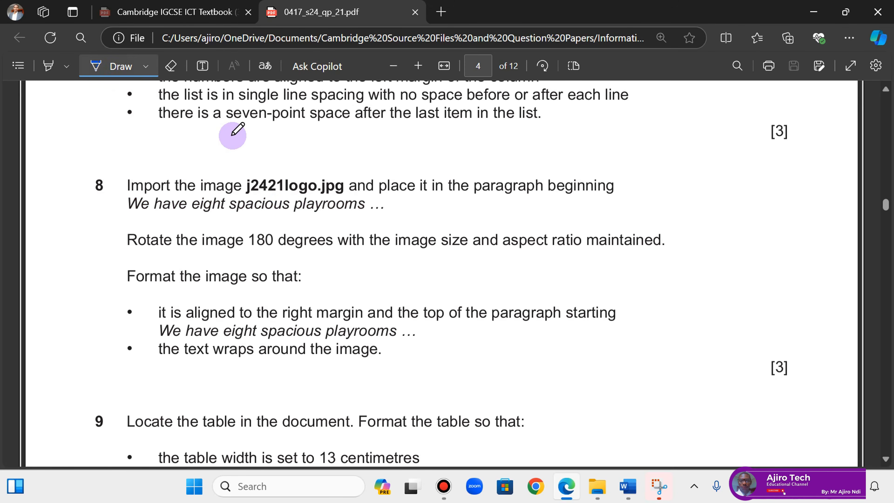
left_click_drag(664, 131, 661, 253)
left_click_drag(622, 196, 743, 186)
mouse_move(659, 141)
left_mouse_down()
mouse_move(735, 177)
mouse_move(731, 215)
mouse_move(651, 250)
mouse_move(658, 242)
left_mouse_up()
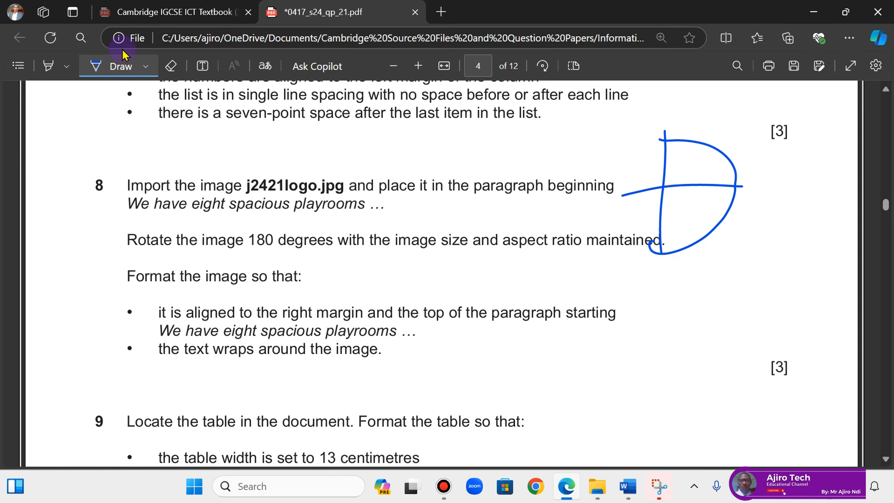
- Erase the blue ink sketch beside question 8 in Edge and go back to Word
left_click(171, 66)
left_click_drag(672, 143, 649, 194)
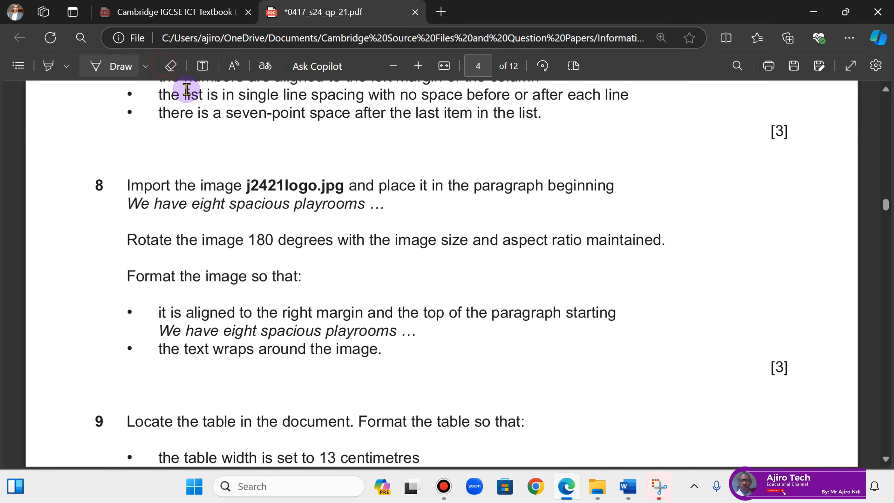
left_click(566, 486)
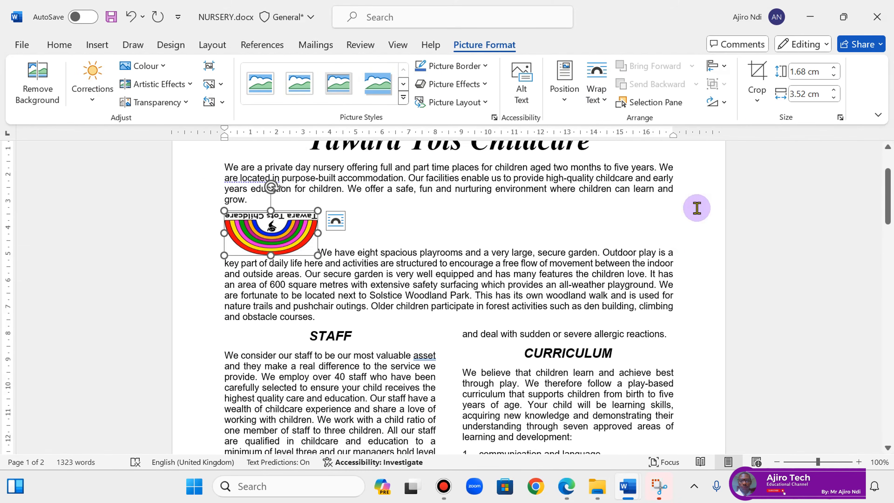
- Rotate the logo 180° with two Rotate Right 90° turns, then view the exam question in Edge
left_click(725, 105)
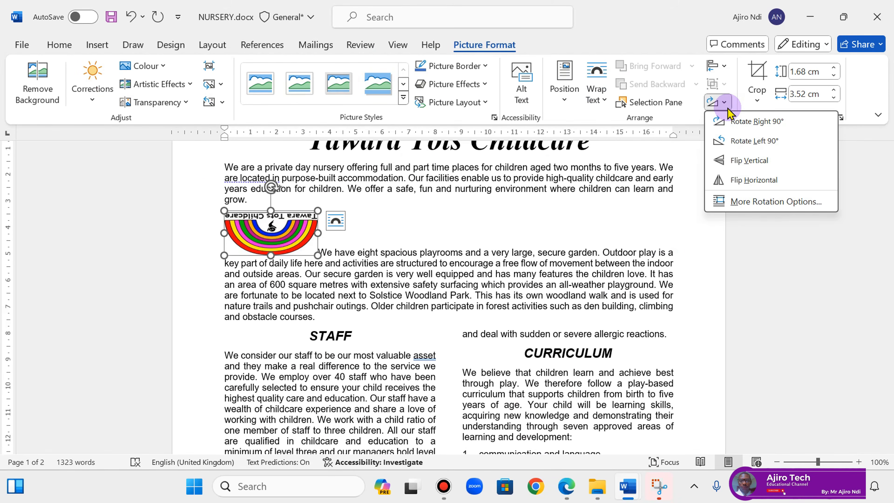
left_click(732, 120)
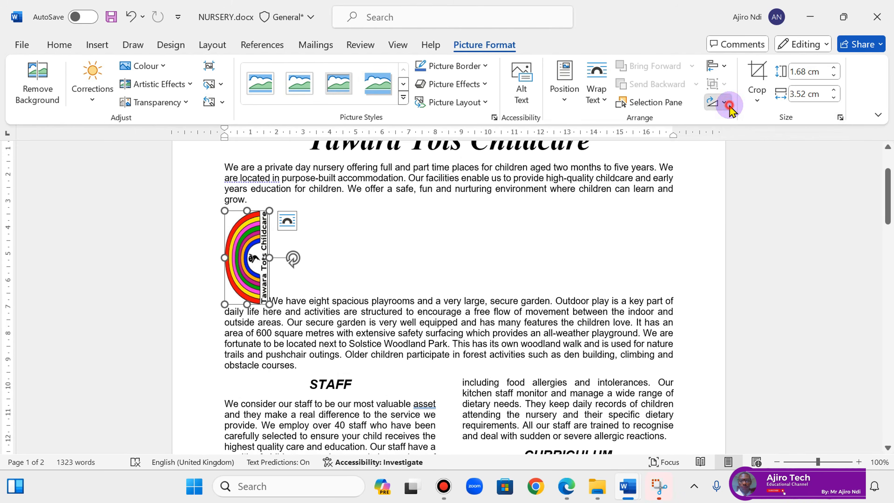
left_click(728, 105)
left_click(739, 123)
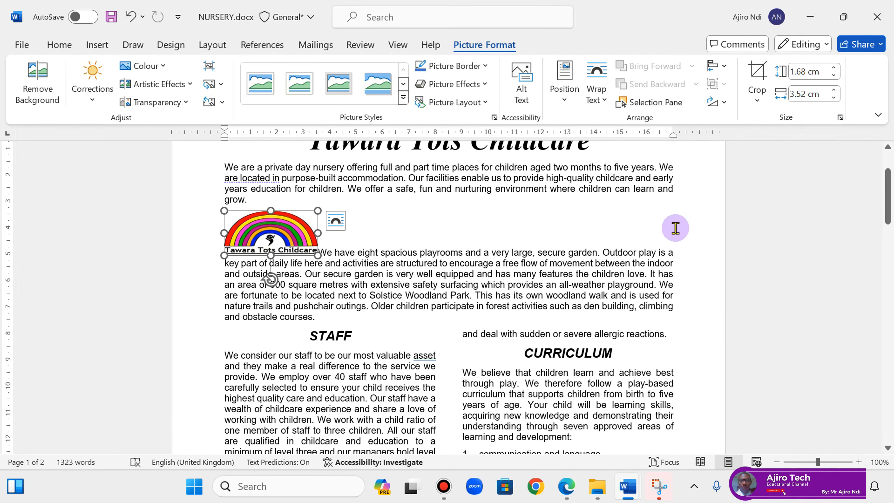
left_click(566, 486)
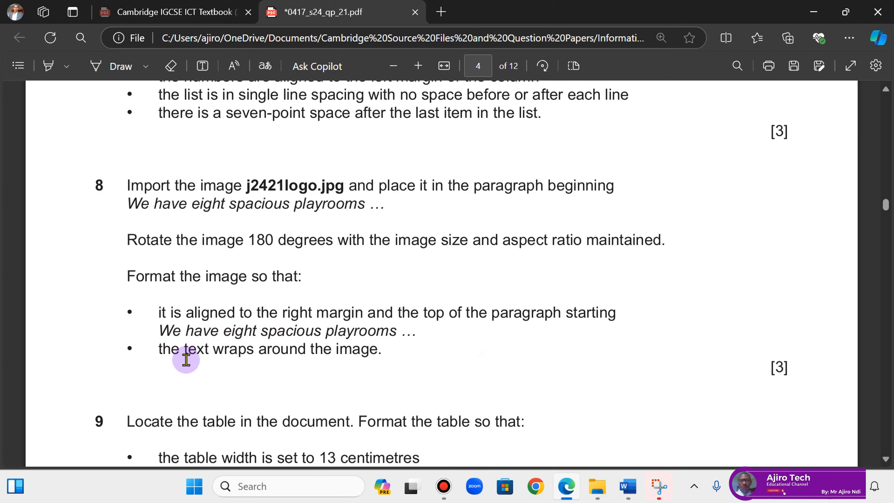
- Set the logo's text wrapping to Square so the paragraph flows around it
left_click(566, 486)
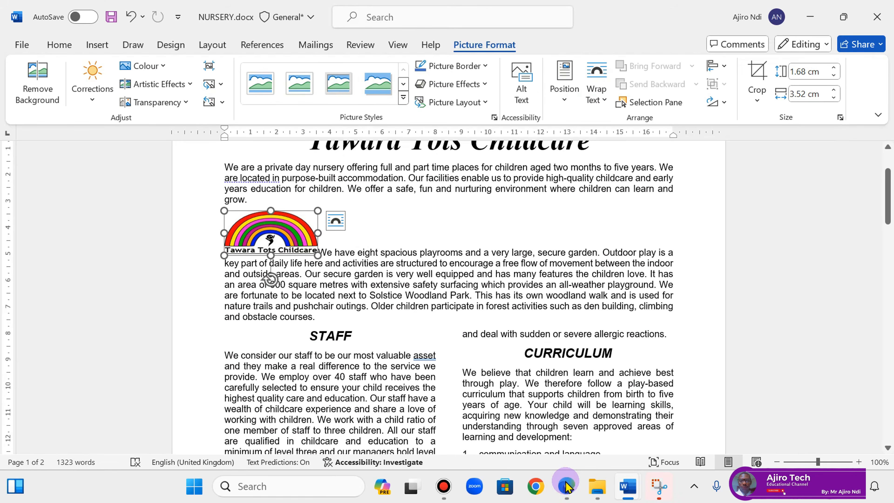
left_click(600, 100)
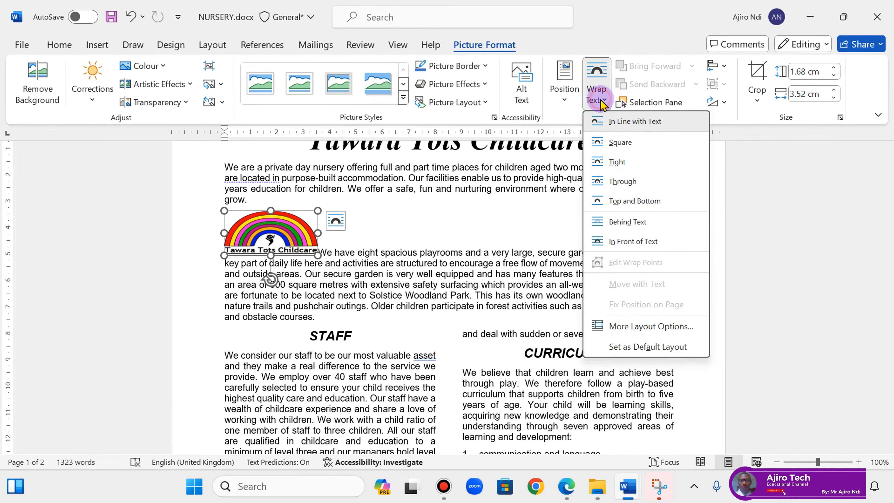
left_click(621, 180)
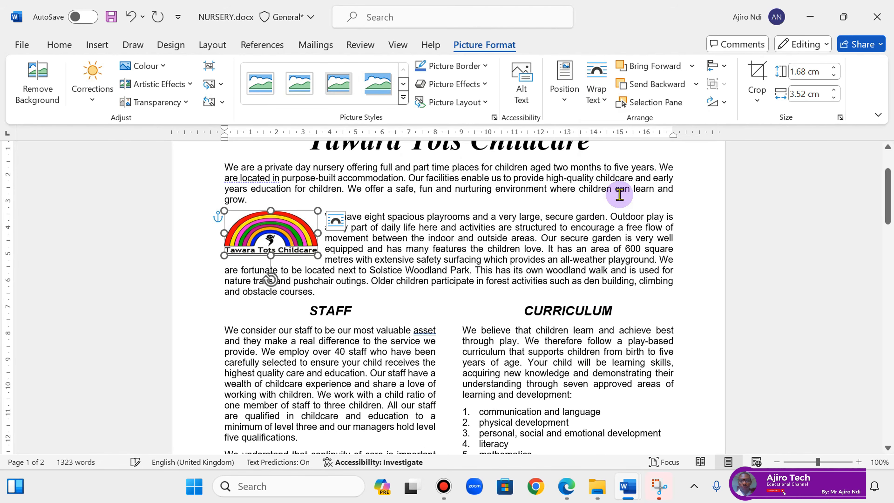
- After checking the question, nudge the logo right with arrow keys until it reaches the right margin
left_click(566, 490)
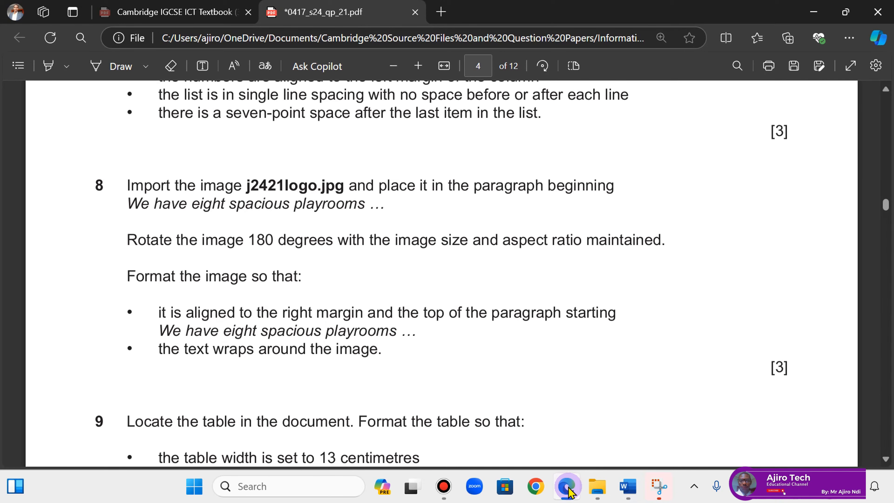
left_click(568, 489)
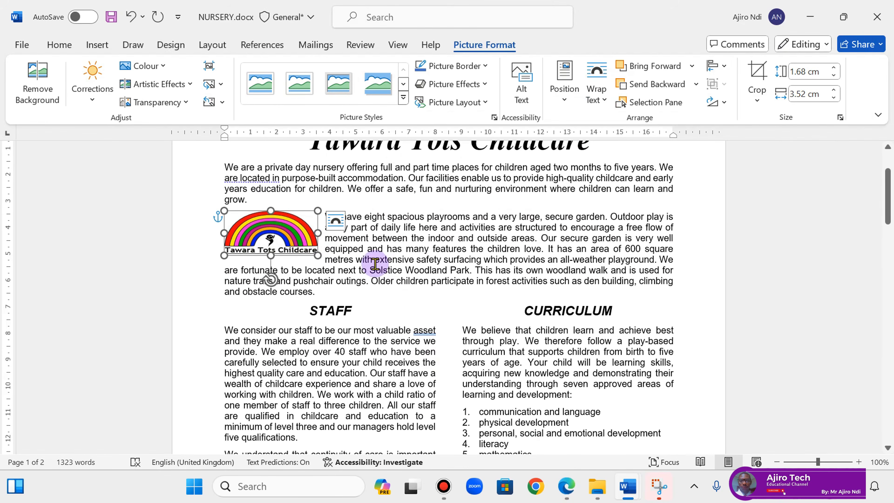
key("Right")
key("Right")
key("Right")
key("Right")
key("Right")
key("Right")
key("Right")
key("Right")
key("Right")
key("Right")
key("Right")
key("Right")
key("Right")
key("Right")
key("Right")
key("Right")
key("Right")
key("Right")
key("Right")
key("Right")
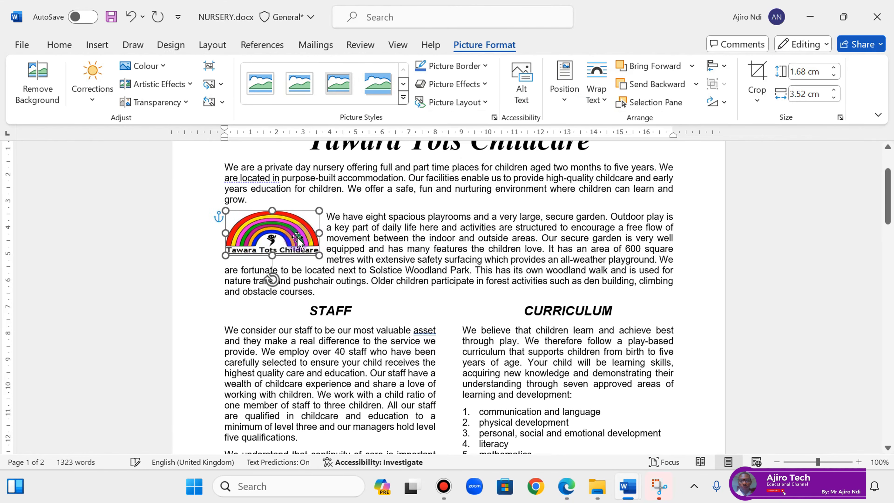
key("Right")
key("Right")
key("Right")
key("Right")
key("Right")
key("Right")
key("Right")
key("Right")
key("Right")
key("Right")
key("Right")
key("Right")
key("Right")
key("Right")
key("Right")
key("Right")
key("Right")
key("Right")
key("Right")
key("Right")
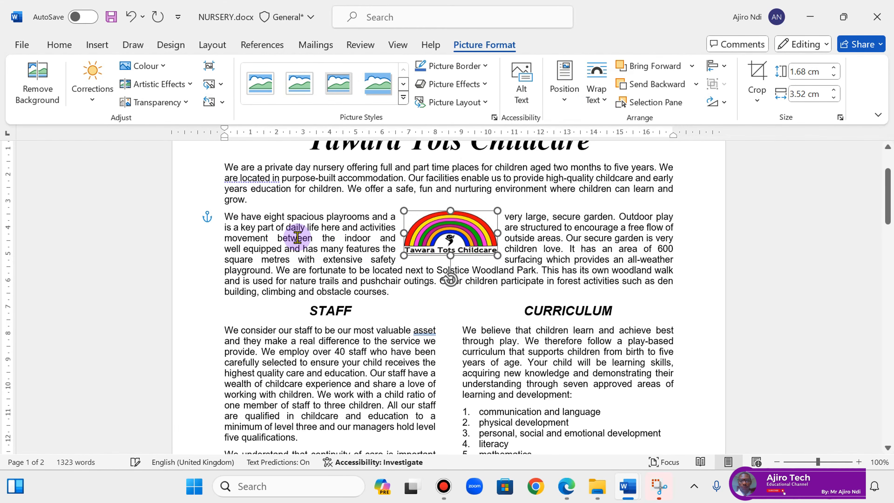
key("Right")
key("Right")
key("Right")
key("Right")
key("Right")
key("Right")
key("Right")
key("Right")
key("Right")
key("Right")
key("Right")
key("Right")
key("Right")
key("Right")
key("Right")
key("Right")
key("Right")
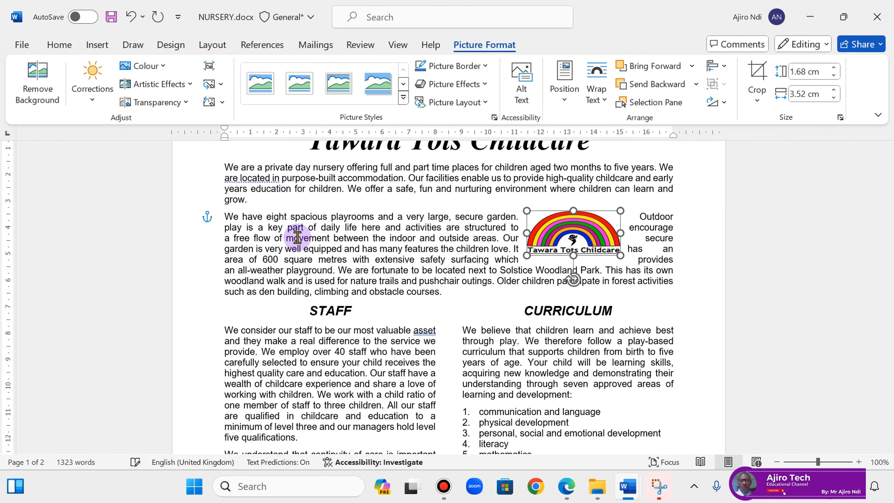
key("Right")
key("Right")
key("Right")
key("Right")
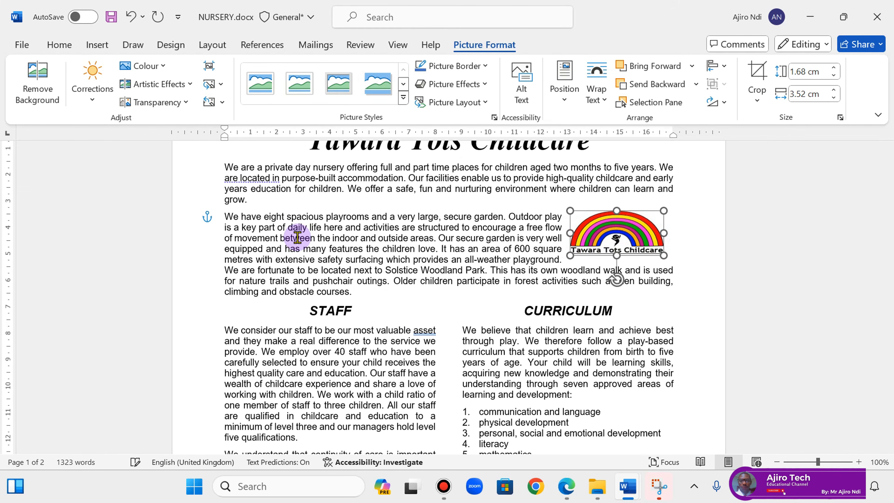
key("Right")
key("Right")
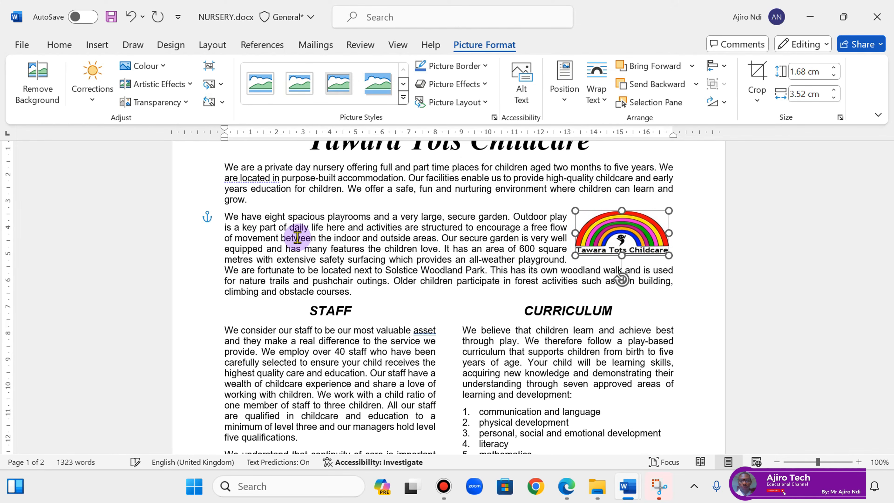
key("Right")
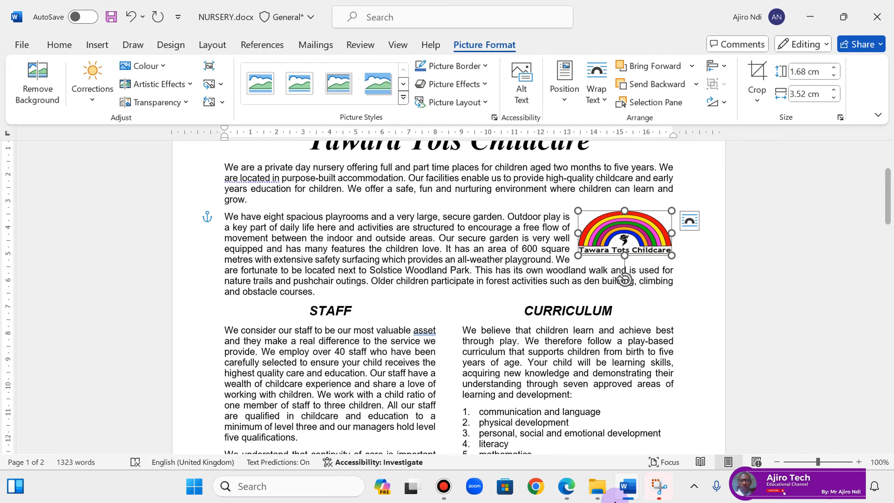
- Recheck the question in Edge, then turn on Gridlines on the View tab
left_click(566, 486)
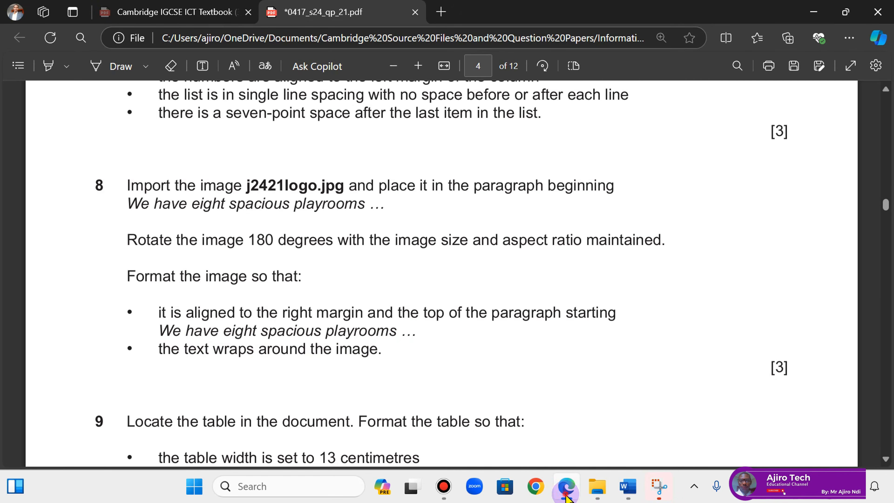
left_click(629, 487)
left_click(398, 45)
left_click(350, 84)
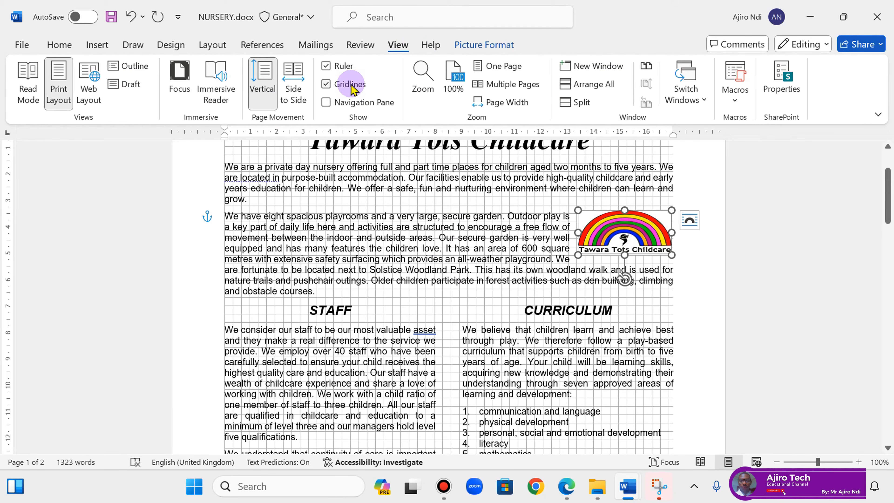
- Switch Gridlines off in Word and bring the question paper PDF back in front
left_click(350, 85)
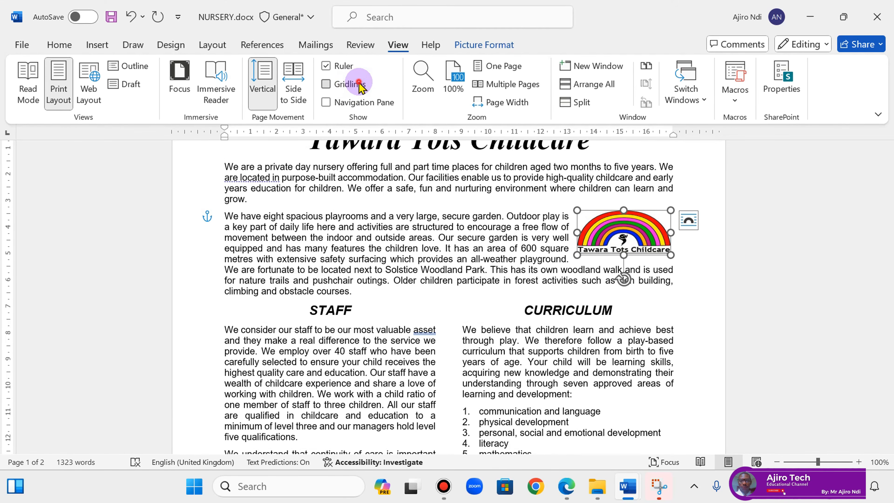
left_click(359, 86)
left_click(359, 86)
mouse_move(565, 496)
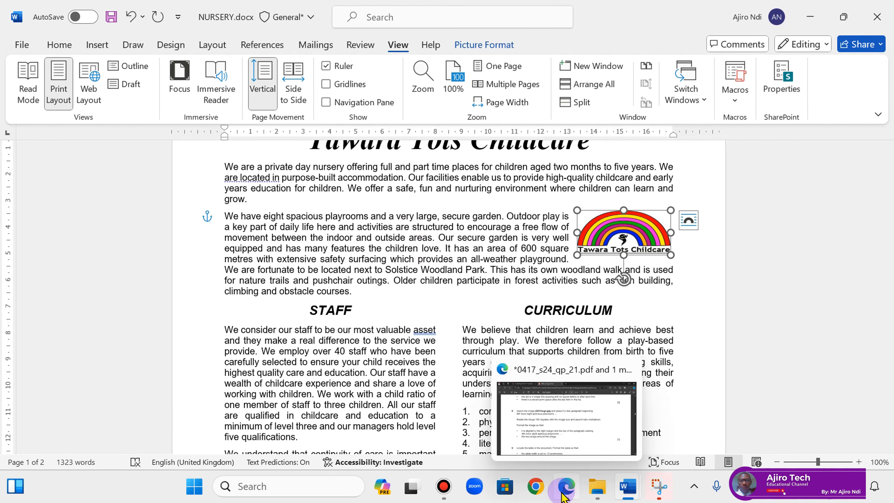
left_click(563, 495)
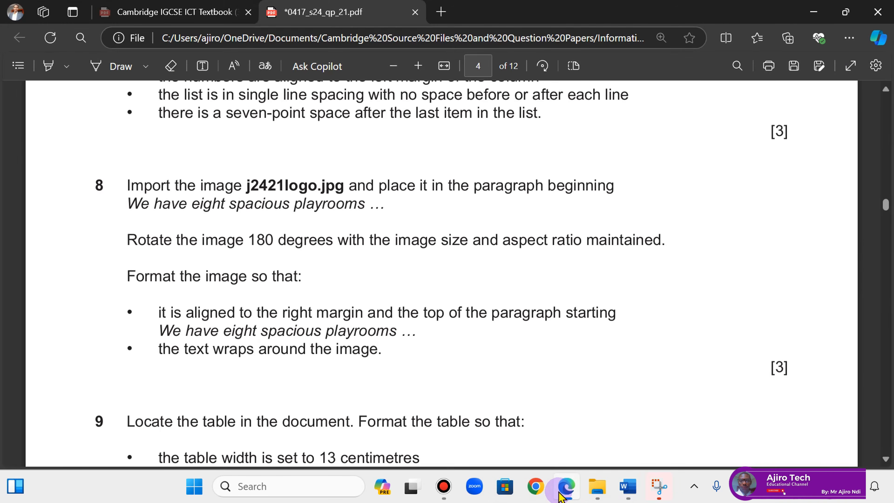
- Scroll the PDF to question 9, then return to Word and scroll down to the page 2 fees table
scroll(886, 463, "down", 7)
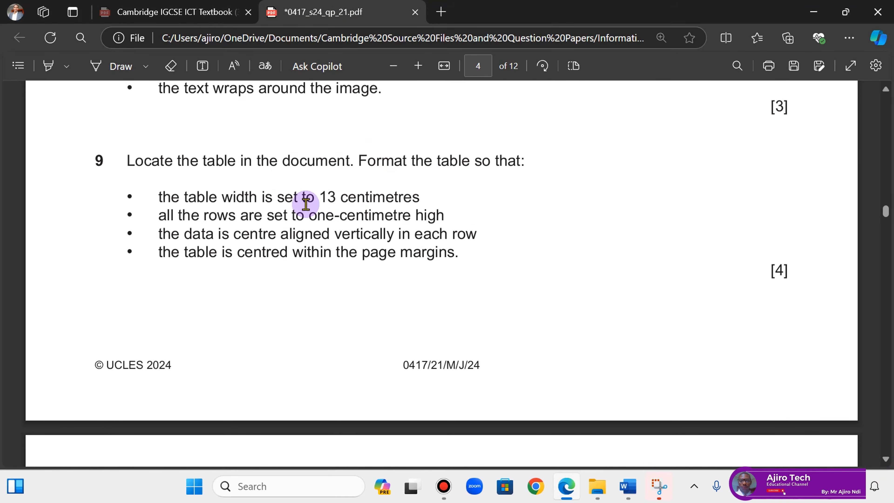
left_click(567, 486)
left_click_drag(888, 187, 890, 369)
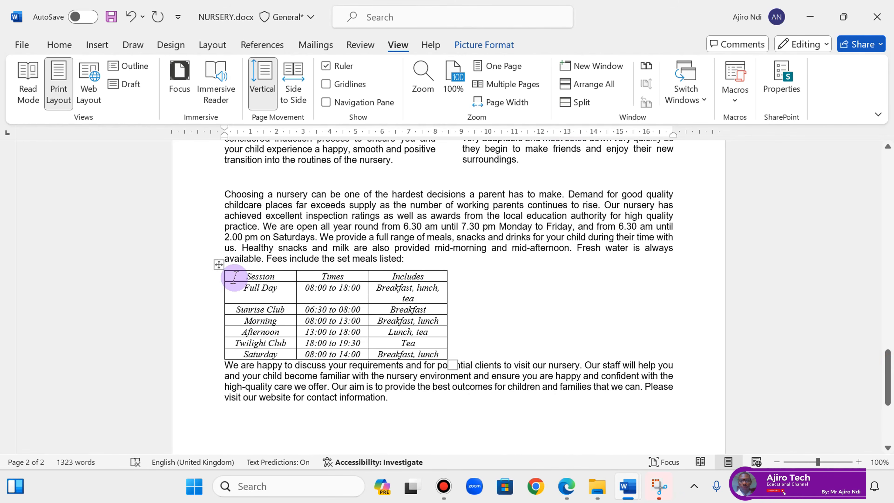
- Select the fees table, recheck question 9, then open the Table Layout tab in Word
left_click(219, 262)
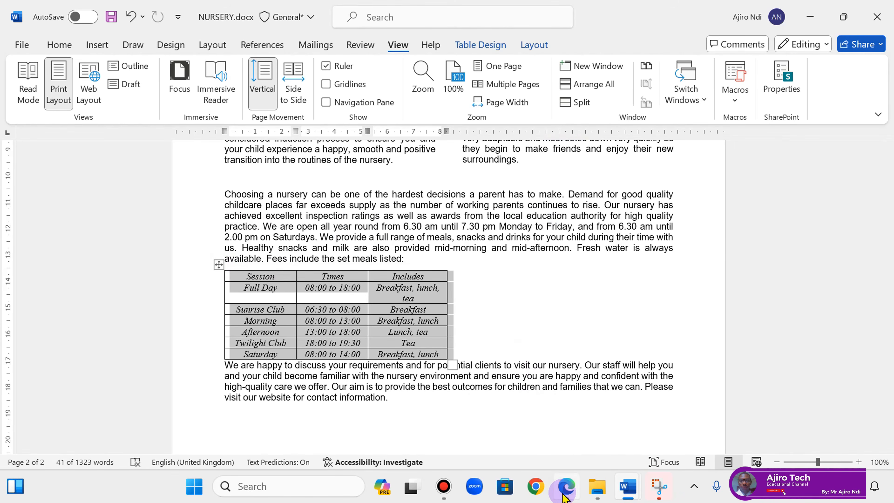
left_click(565, 488)
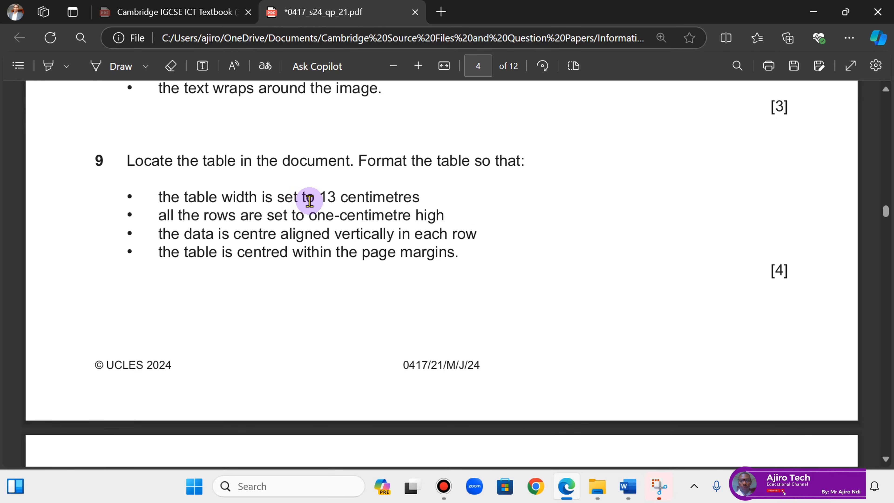
mouse_move(632, 494)
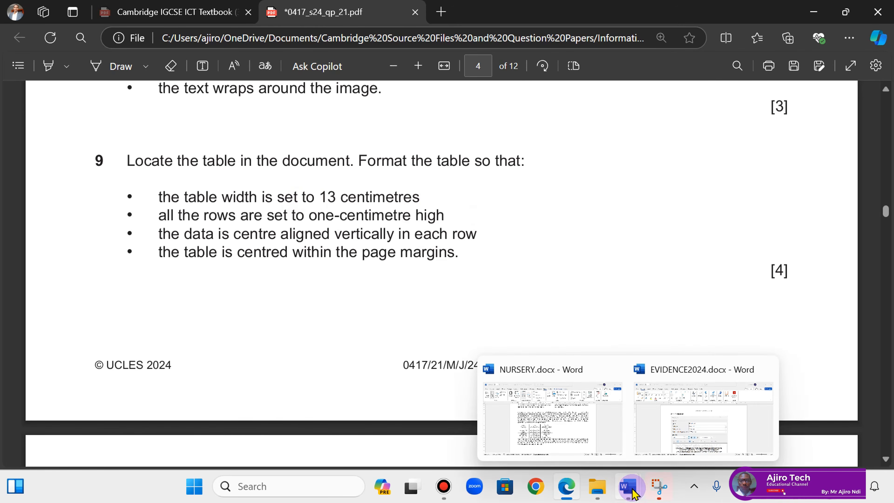
left_click(572, 425)
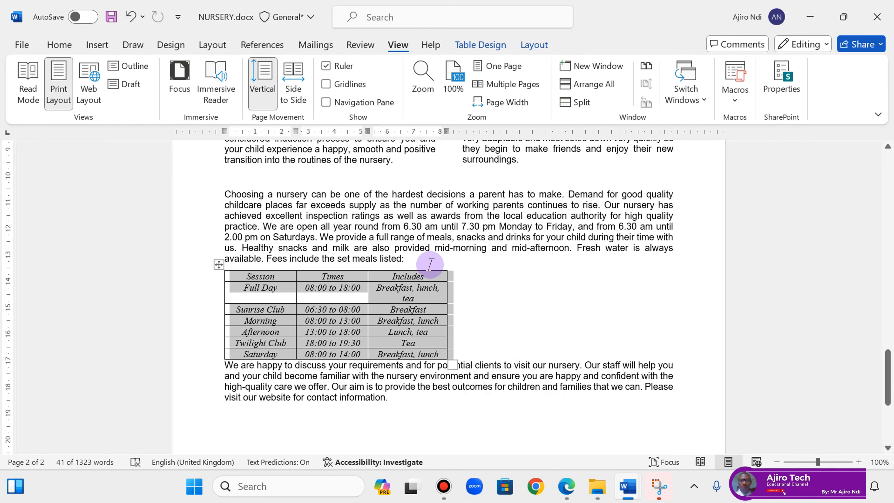
left_click(530, 47)
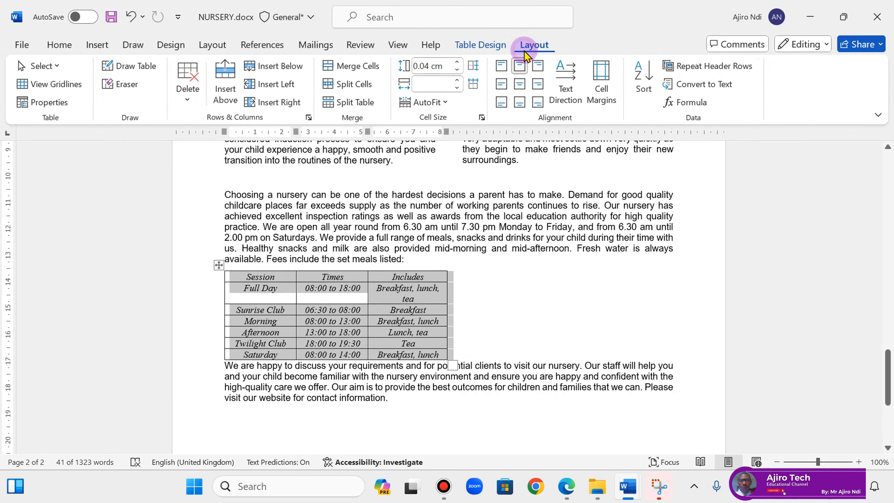
left_click(473, 323)
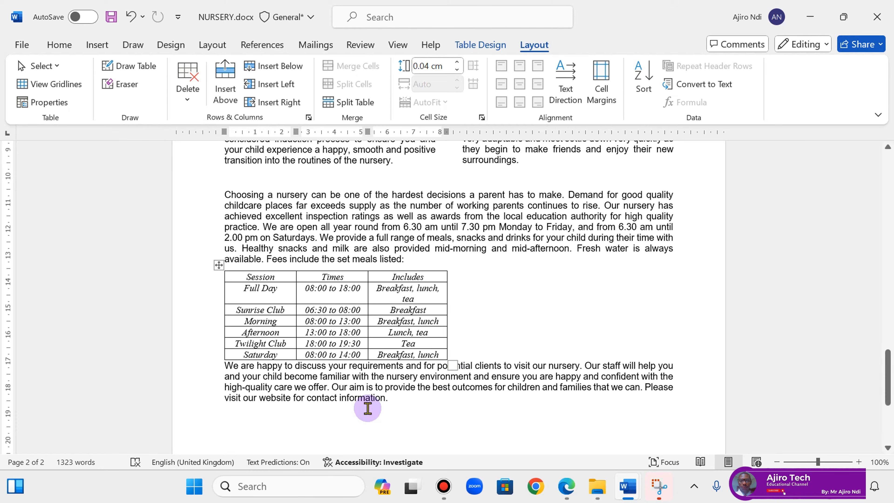
- Bring the question paper forward to reread question 9's table formatting requirements
left_click(567, 488)
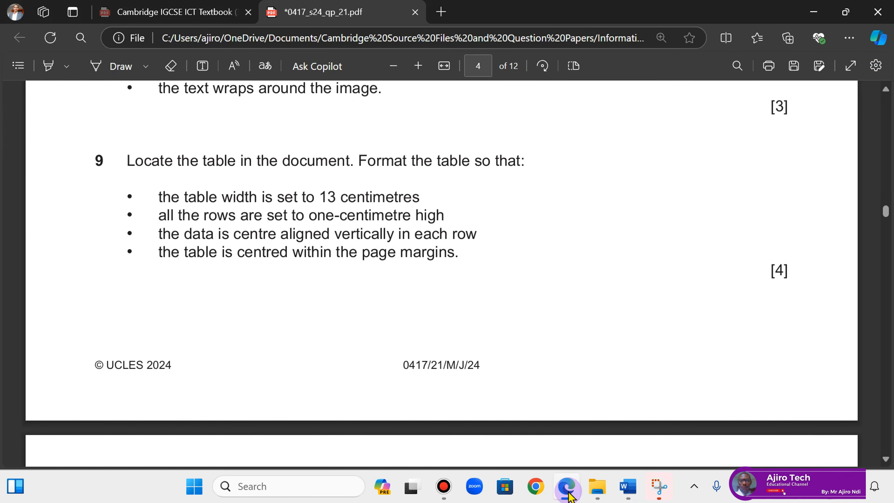
- Give the fees table a 13 cm preferred width in Table Properties, cross-checking the question paper
left_click(567, 487)
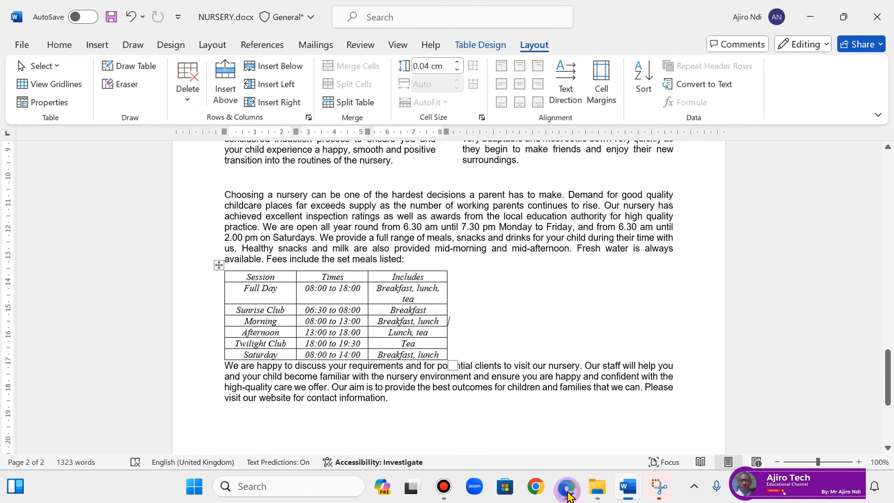
left_click(41, 105)
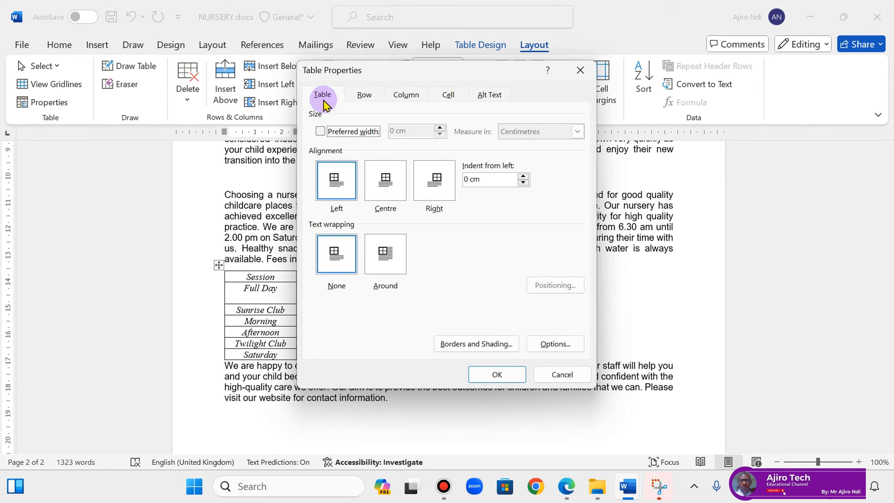
left_click(321, 131)
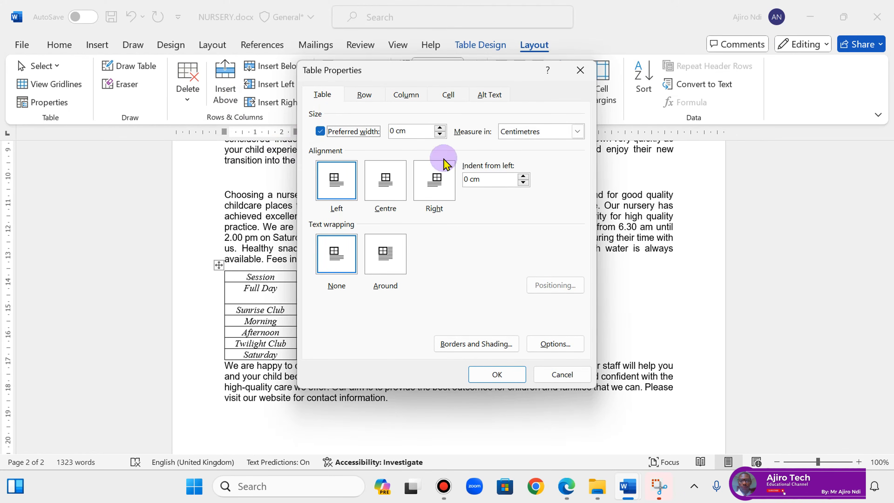
left_click(568, 487)
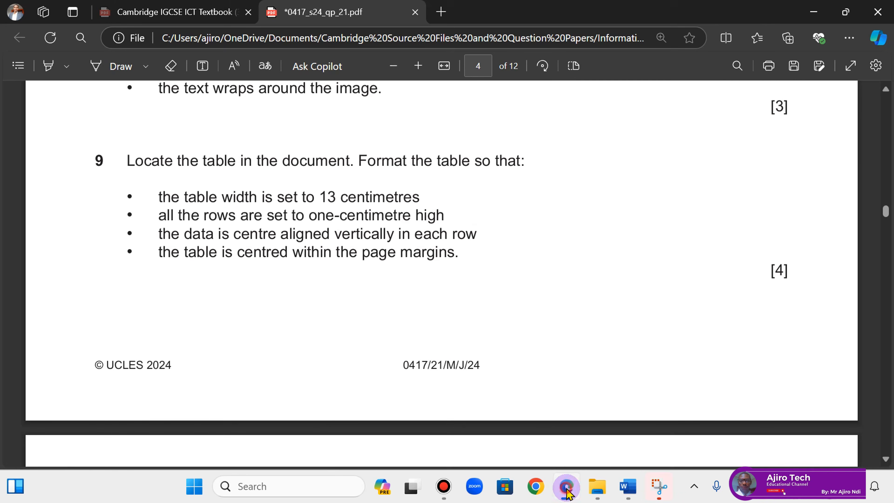
left_click(567, 488)
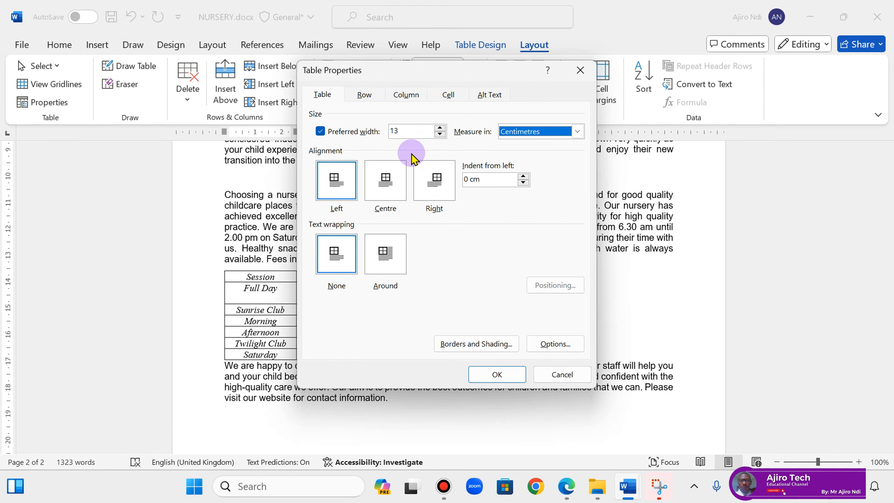
left_click(568, 487)
left_click(567, 487)
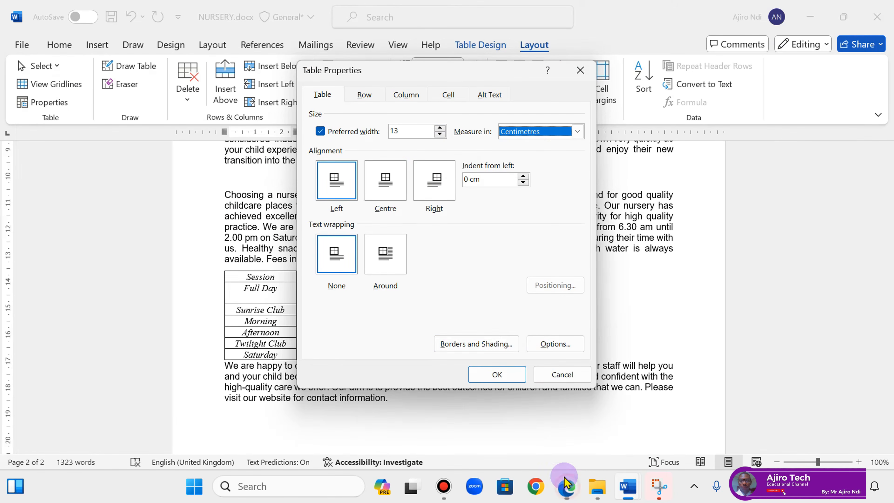
left_click(500, 375)
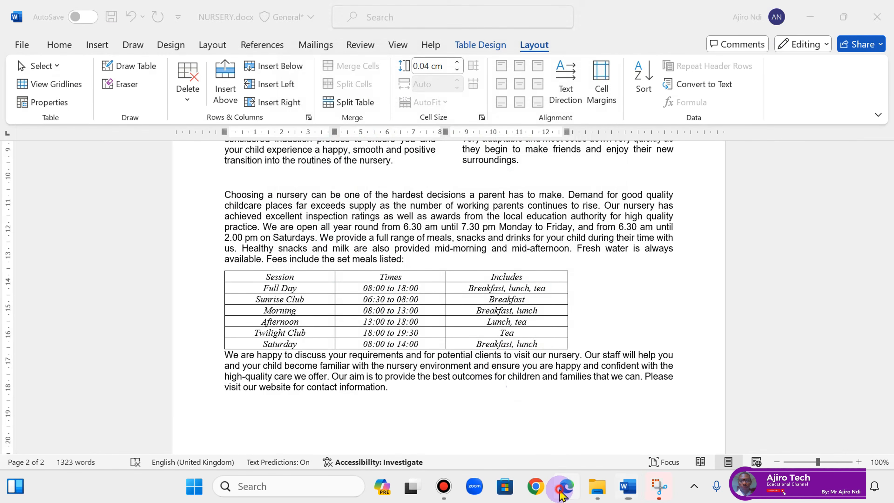
left_click(566, 486)
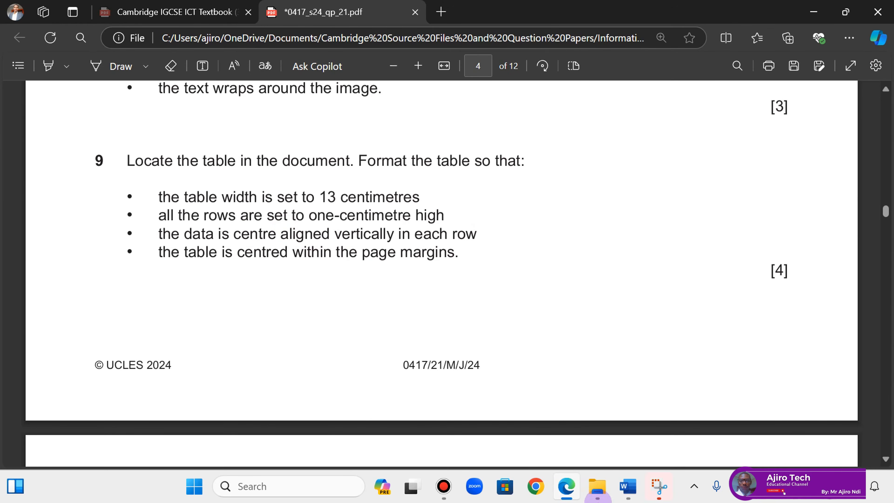
- Select the whole fees table and open the Row tab of Table Properties
left_click(566, 487)
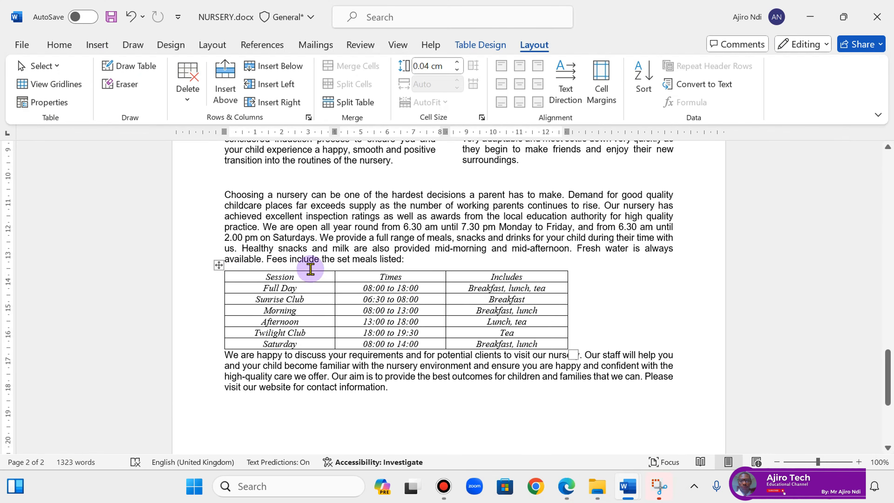
left_click(219, 265)
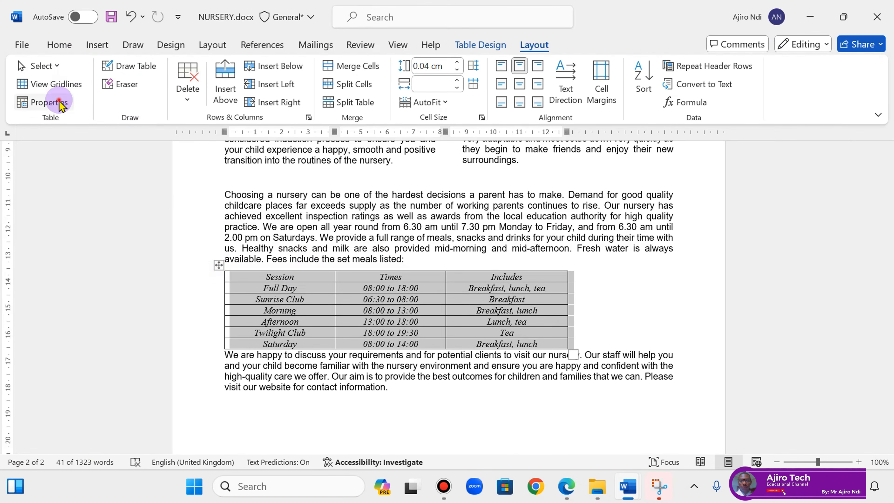
left_click(59, 101)
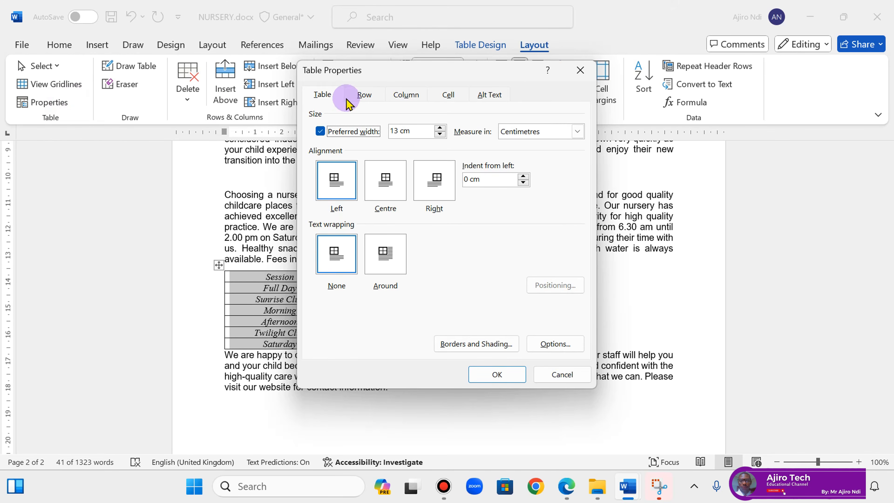
left_click(362, 93)
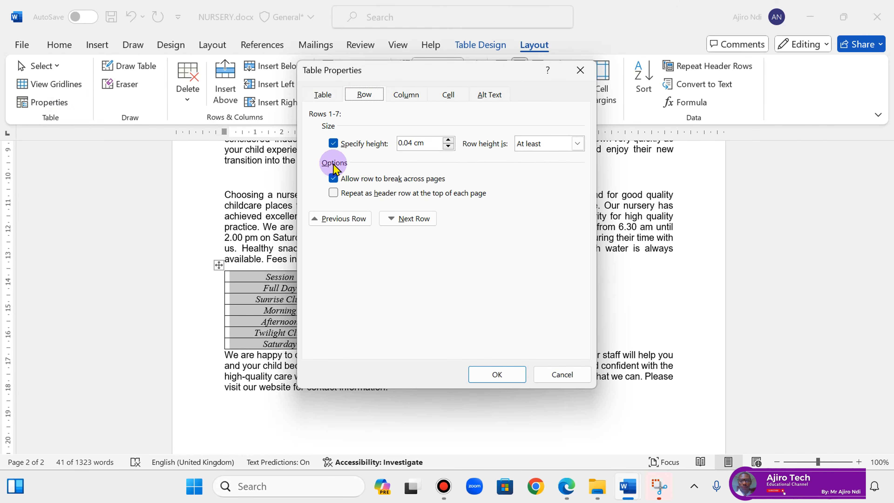
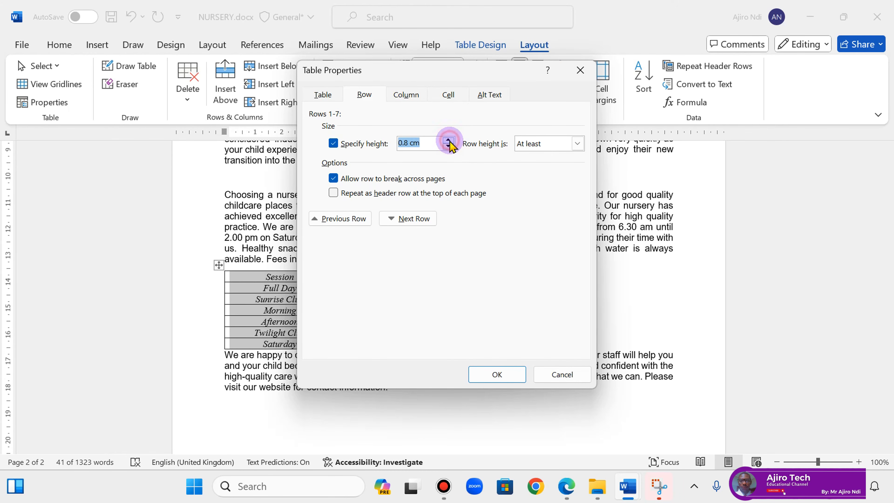
- Apply the 1 cm row height to the fees table and reopen Table Properties at the Cell tab
left_click(488, 376)
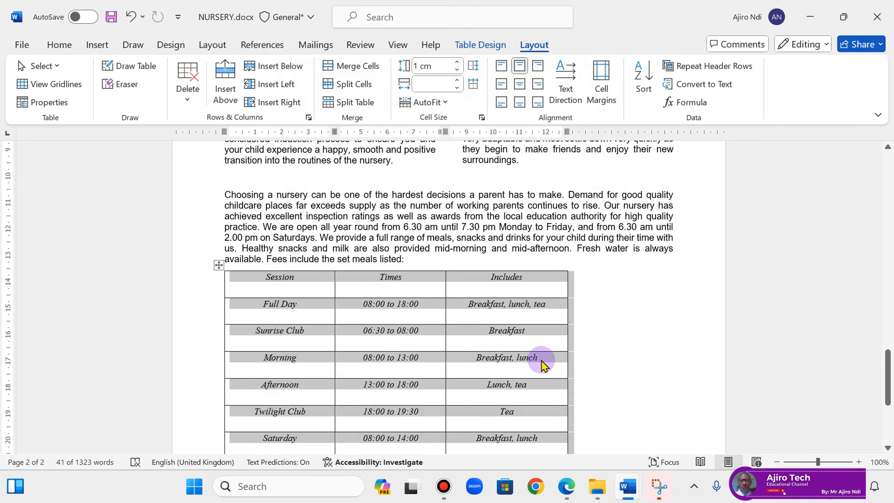
left_click(566, 489)
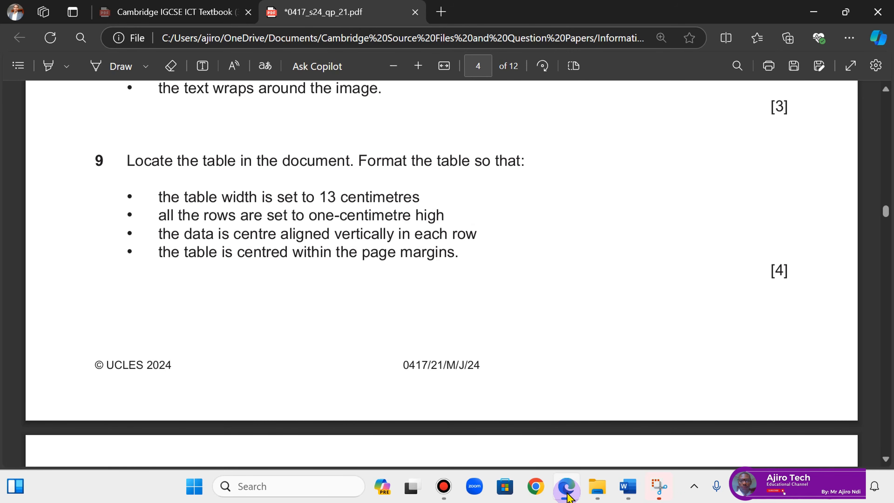
left_click(566, 489)
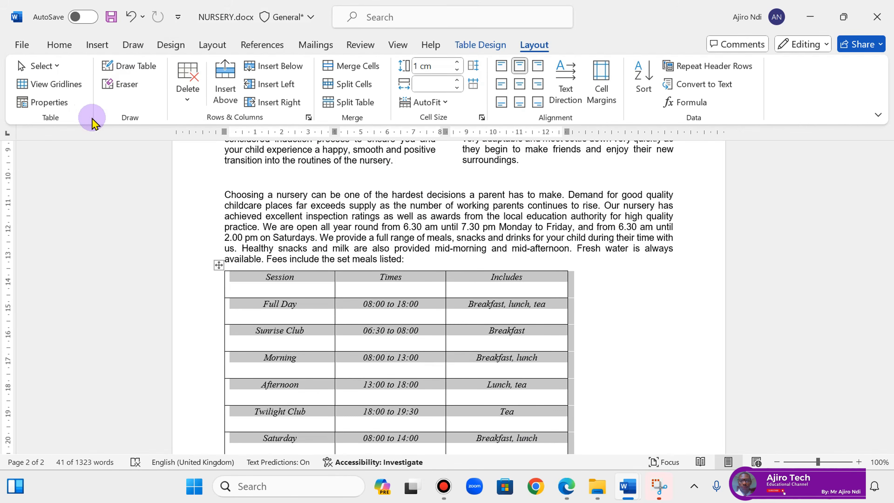
left_click(60, 105)
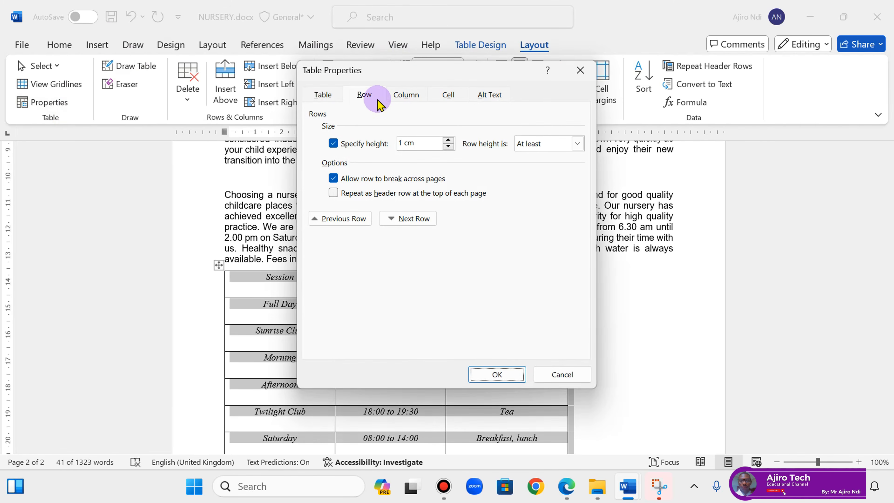
left_click(323, 94)
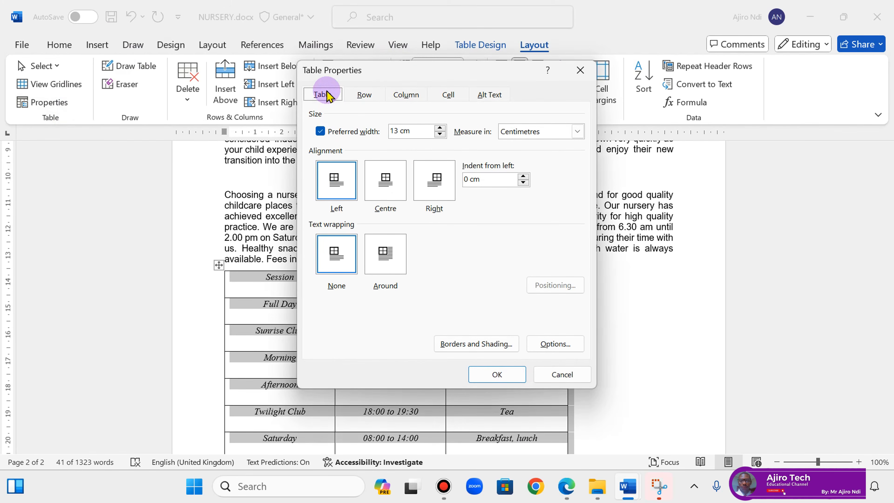
left_click(451, 100)
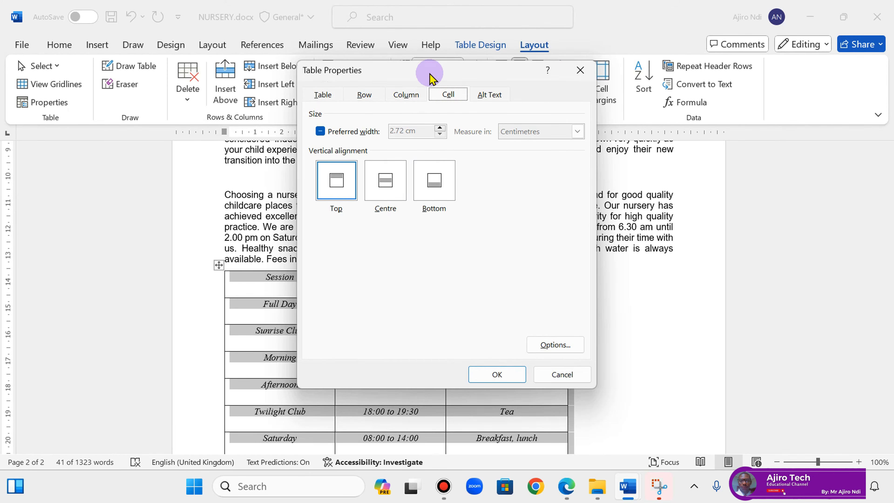
- Centre the fees table's cell data vertically, checking the exam question's requirements
left_click(568, 486)
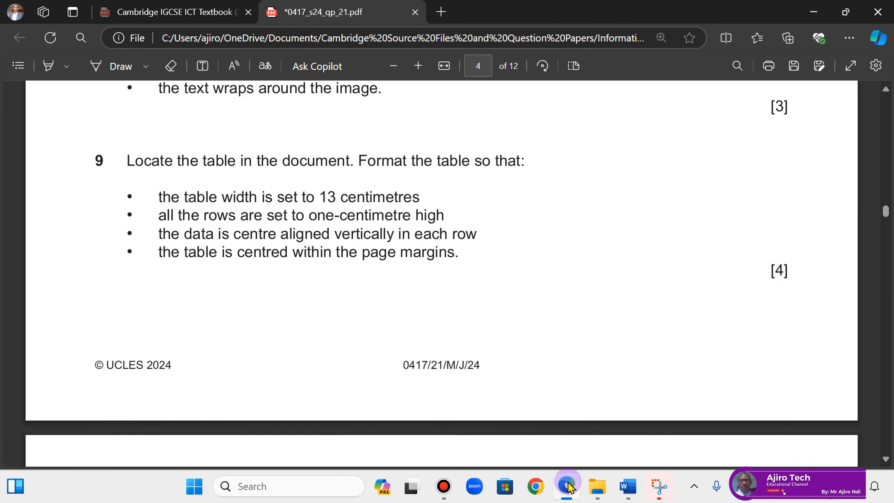
left_click(567, 486)
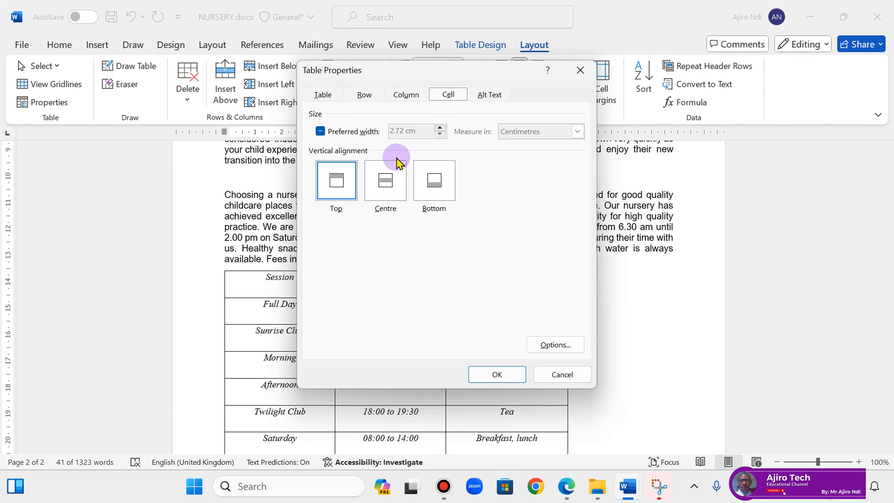
left_click(567, 486)
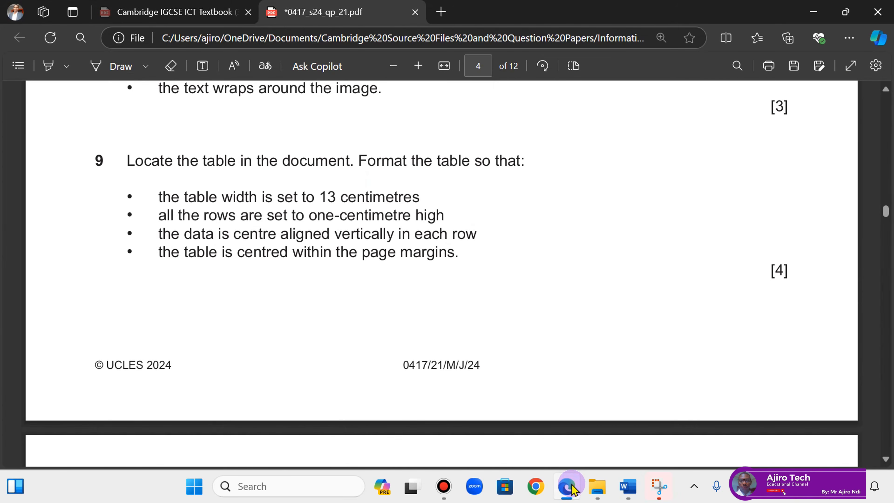
left_click(567, 486)
left_click(385, 180)
left_click(509, 373)
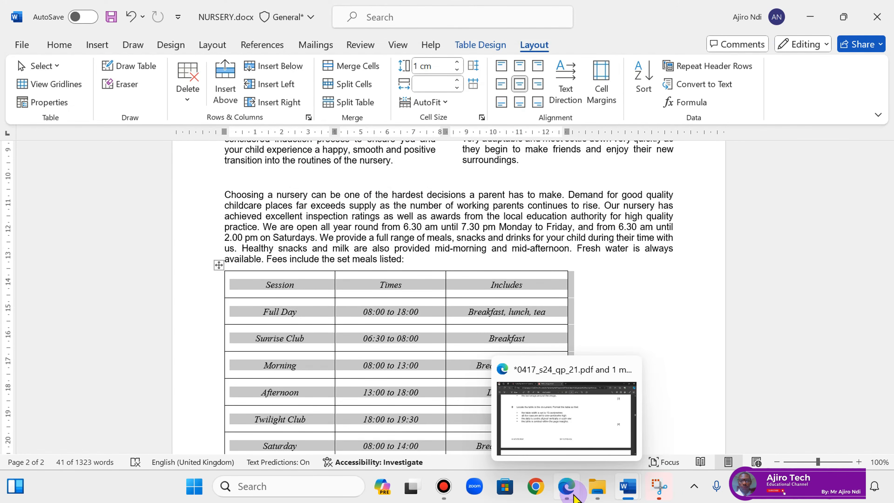
- Centre the whole fees table within the page margins
left_click(567, 485)
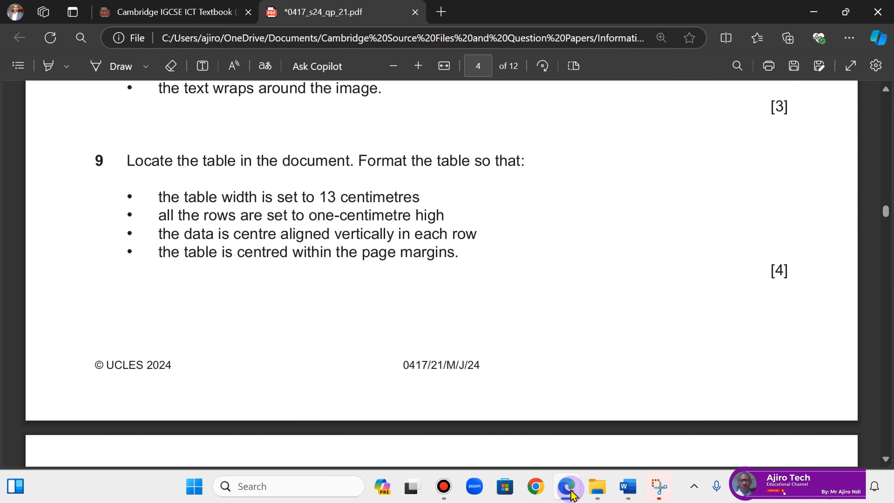
left_click(570, 490)
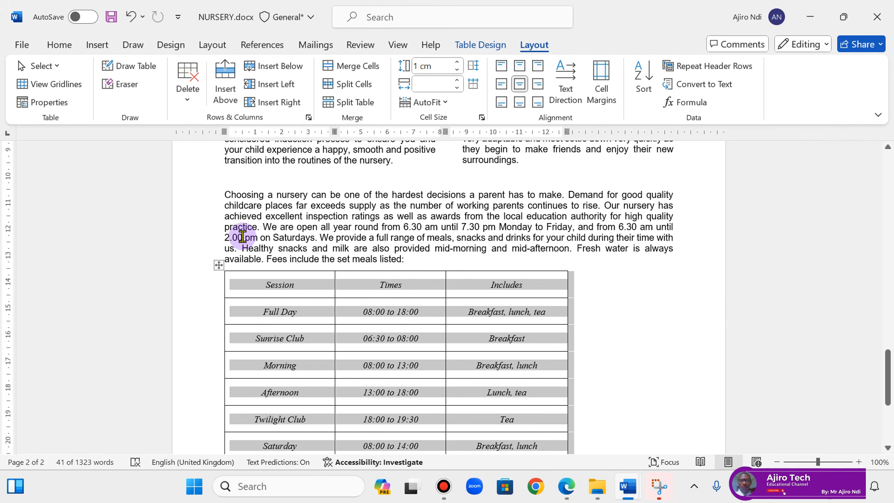
left_click(46, 106)
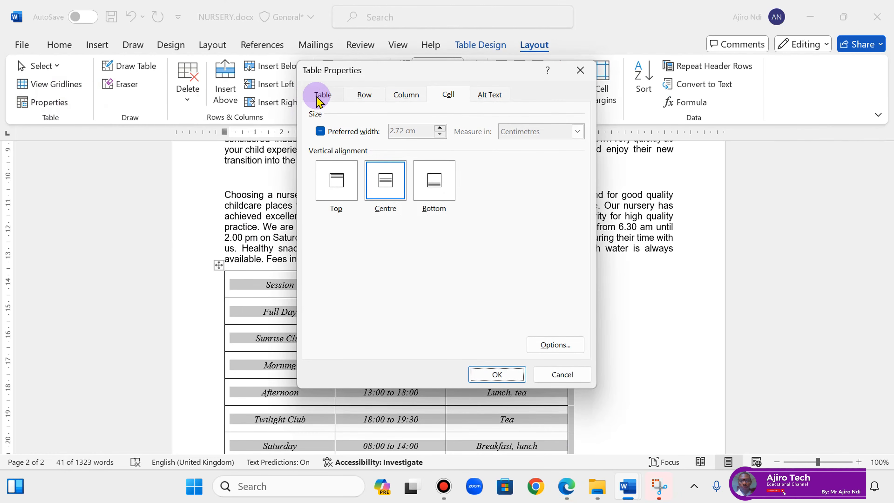
left_click(331, 98)
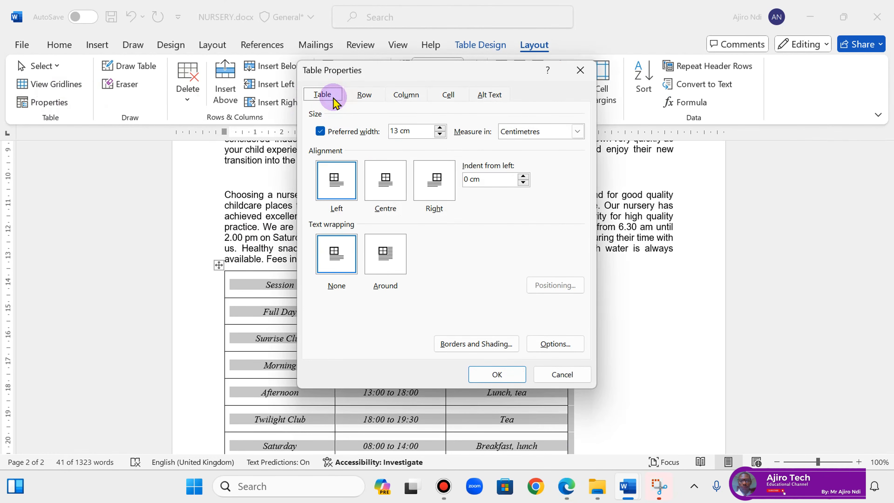
left_click(385, 183)
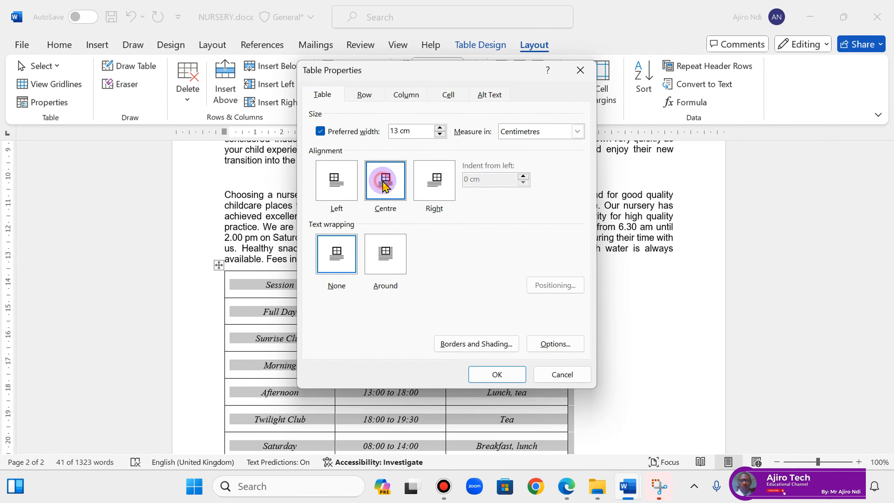
left_click(498, 374)
left_click(629, 333)
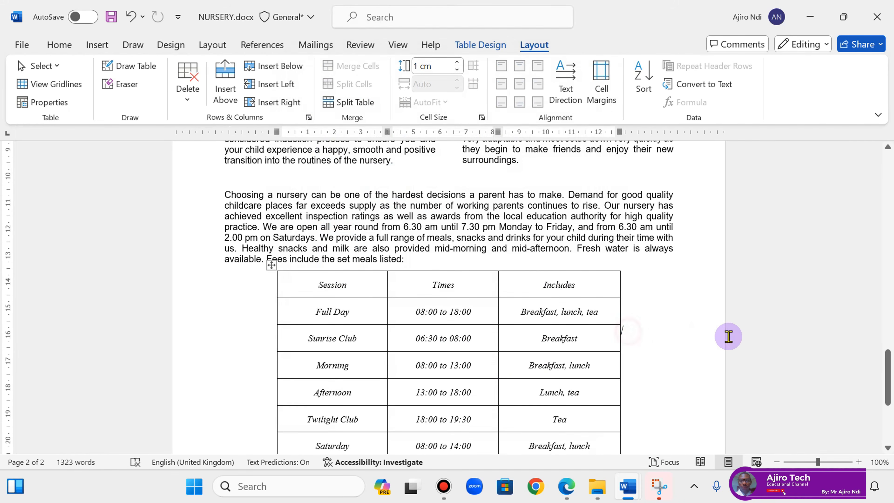
left_click(566, 486)
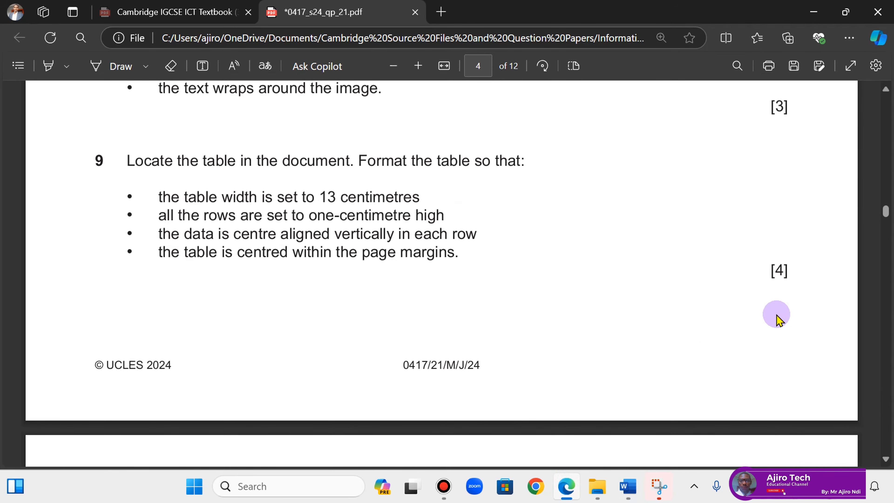
scroll(885, 460, "down", 2)
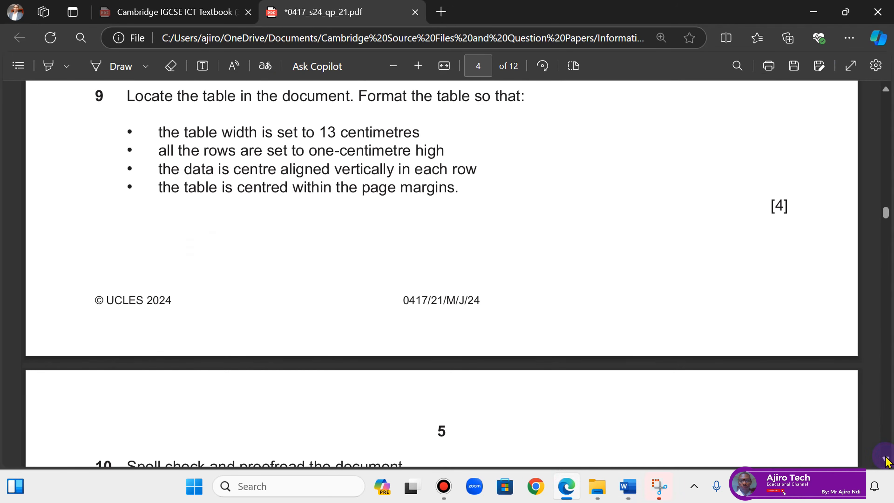
scroll(886, 459, "down", 6)
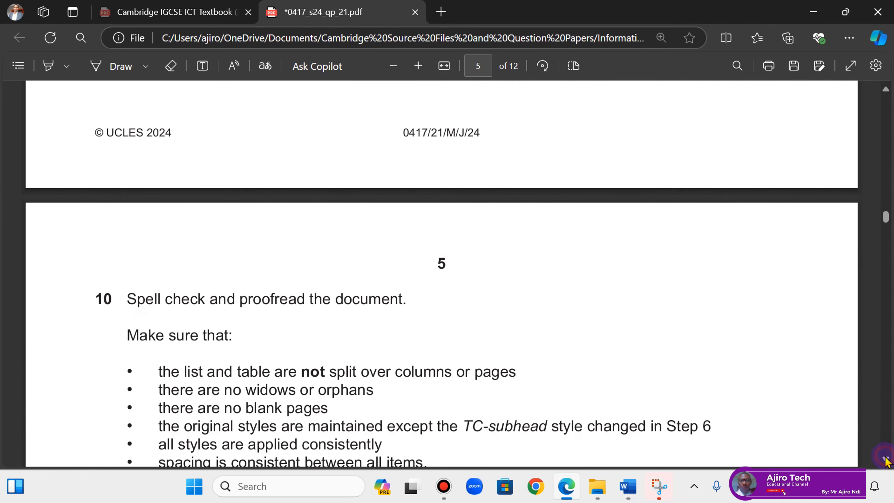
left_click(570, 488)
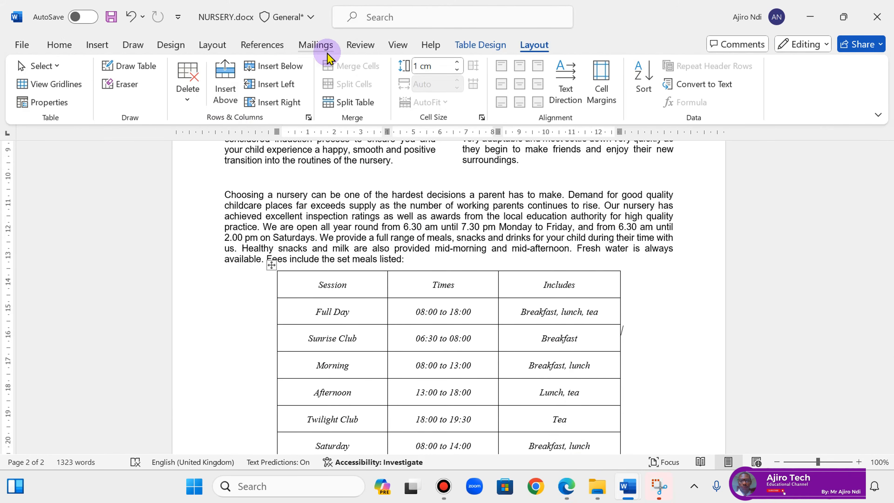
- Run the spelling and grammar check: skip the comma after 'asset', add commas after 'result' and 'confidence', dismiss 'low'
left_click(359, 49)
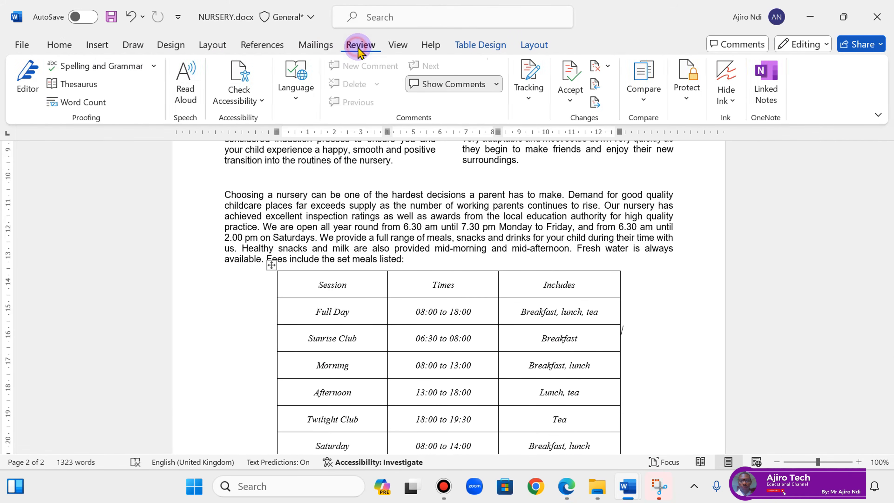
left_click(102, 66)
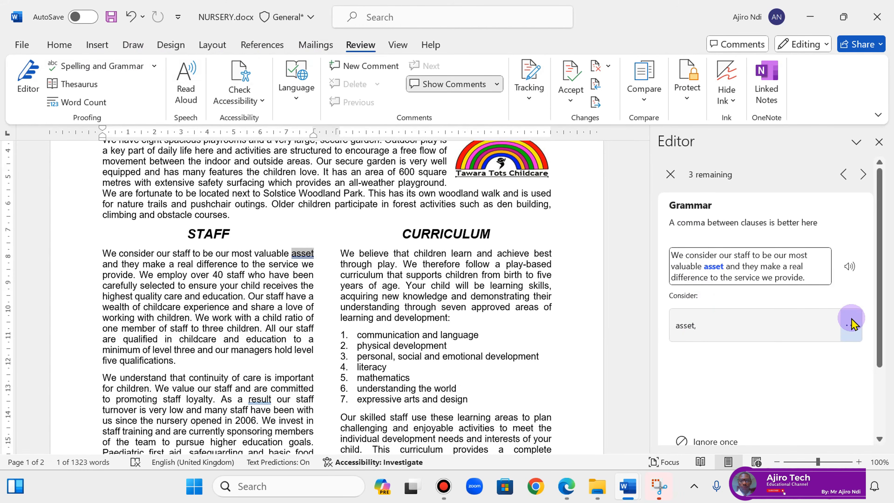
left_click(716, 440)
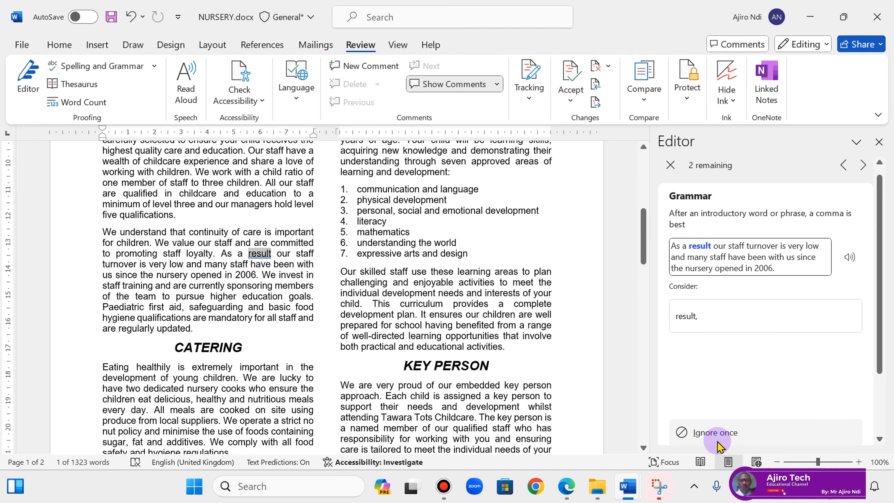
left_click(704, 316)
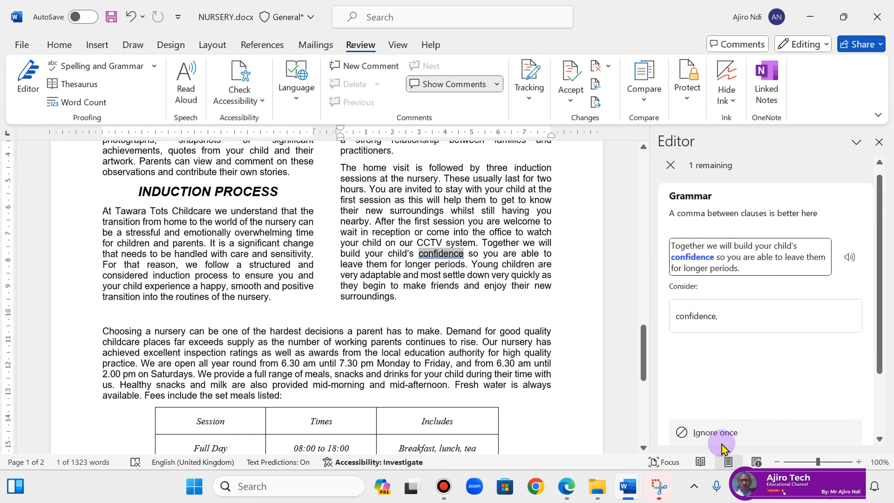
left_click(735, 320)
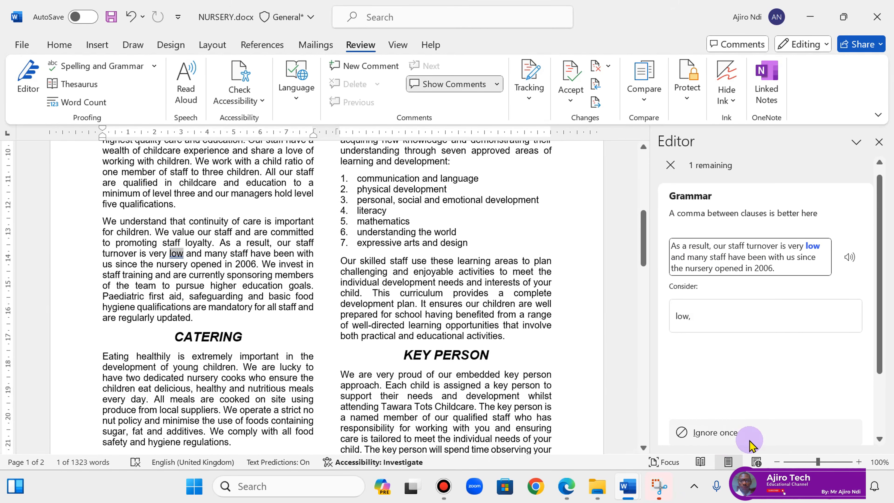
left_click(738, 444)
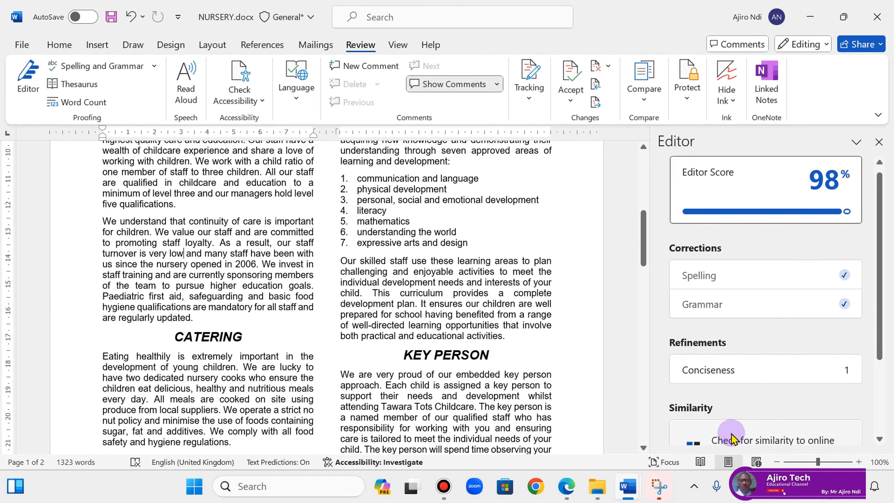
- Ignore the 'are located in' conciseness suggestion, finish the review and close the Editor pane
left_click(748, 374)
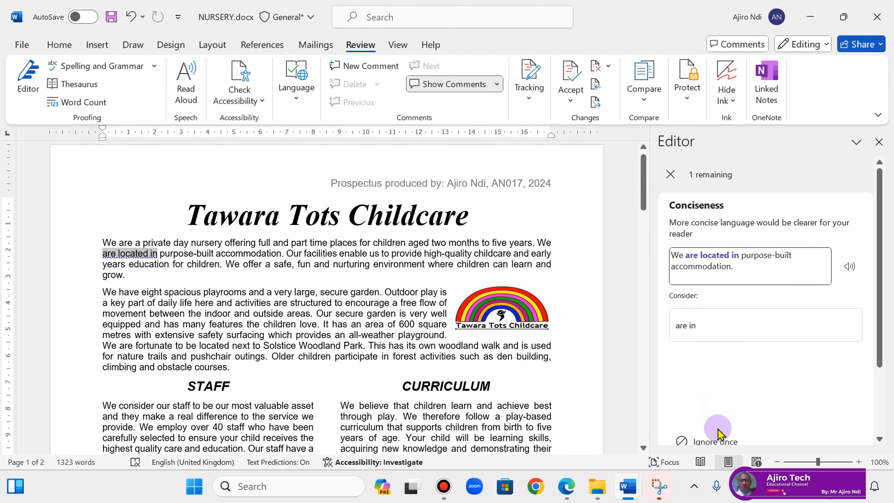
left_click(715, 438)
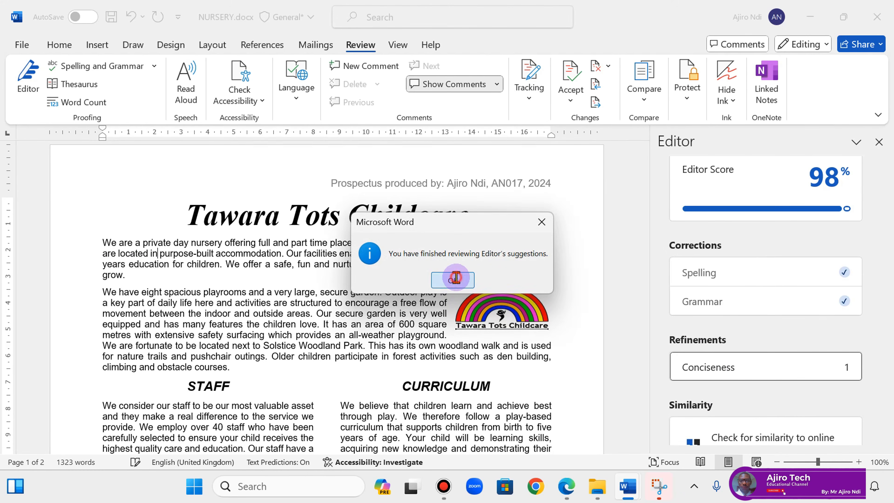
left_click(453, 280)
left_click_drag(877, 250, 878, 309)
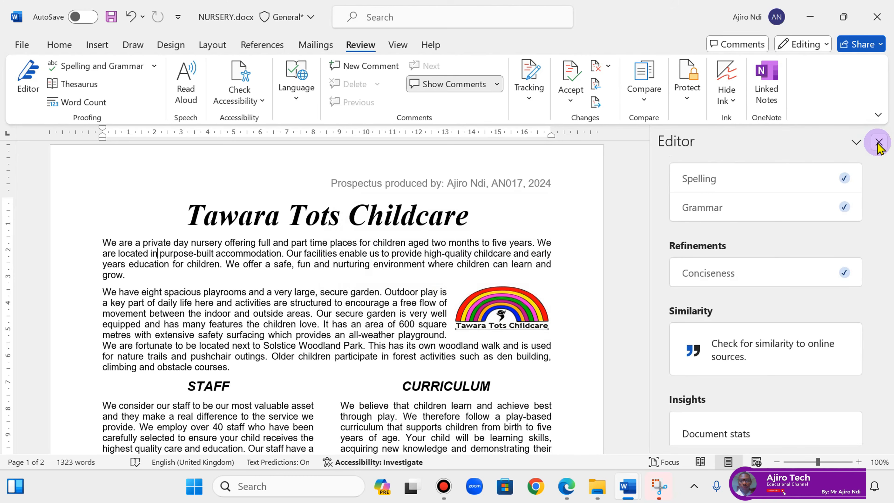
left_click(879, 142)
left_click(567, 486)
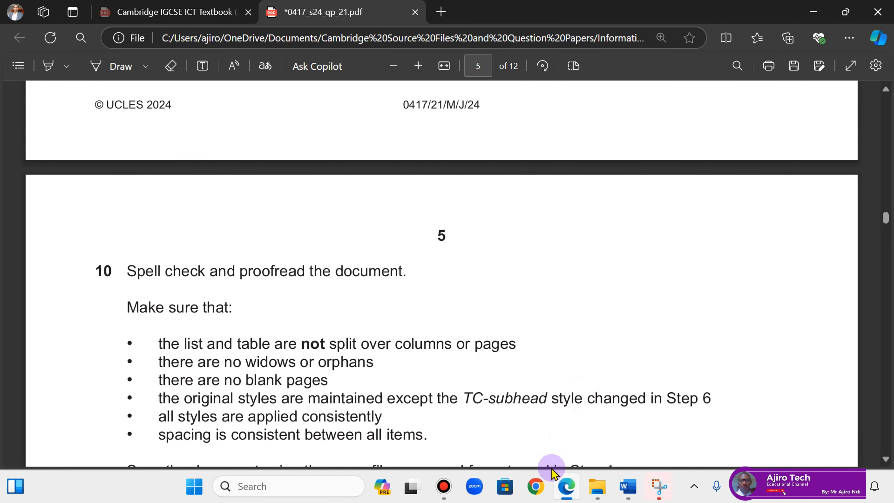
- Delete the empty line below INDUCTION PROCESS, before the 'Choosing a nursery' paragraph
left_click(564, 486)
left_click_drag(887, 186, 857, 347)
left_click(415, 331)
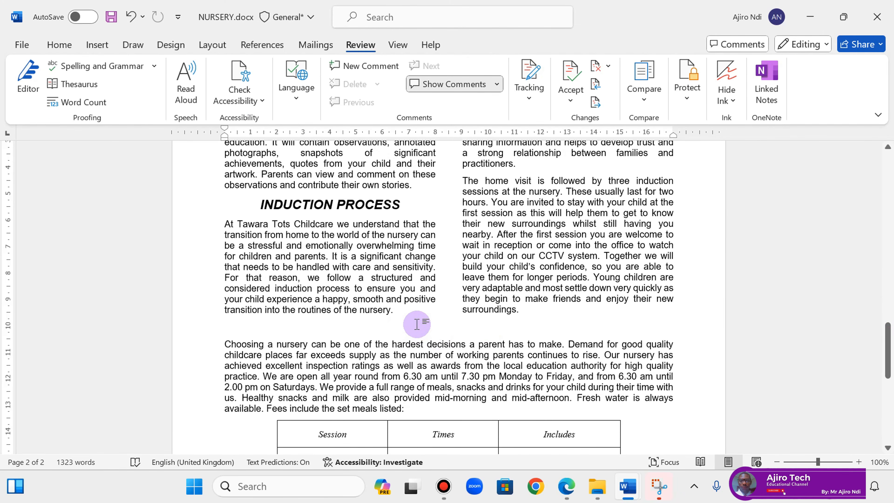
key("Delete")
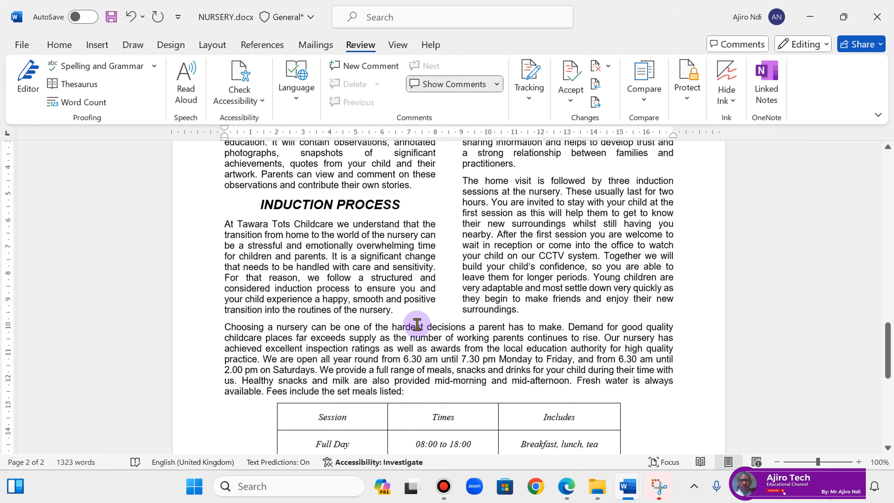
left_click(566, 491)
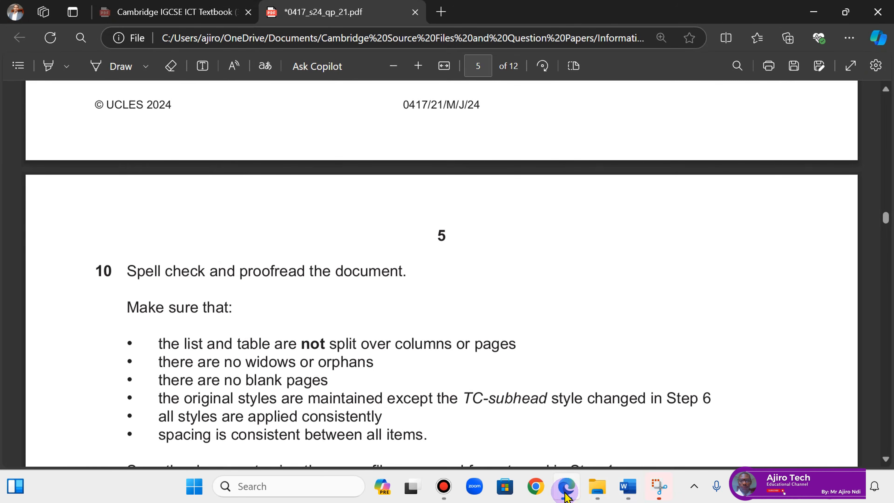
left_click(565, 492)
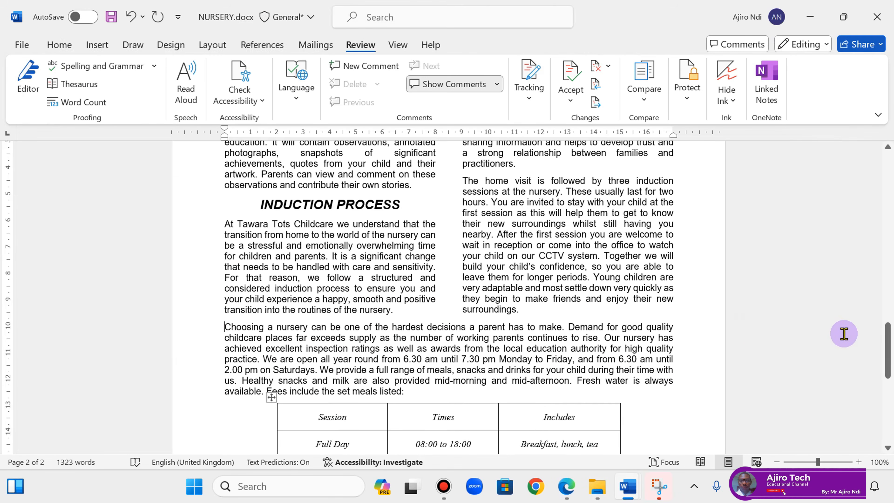
- Turn on Widow/Orphan control for the whole document
left_click_drag(890, 340, 890, 199)
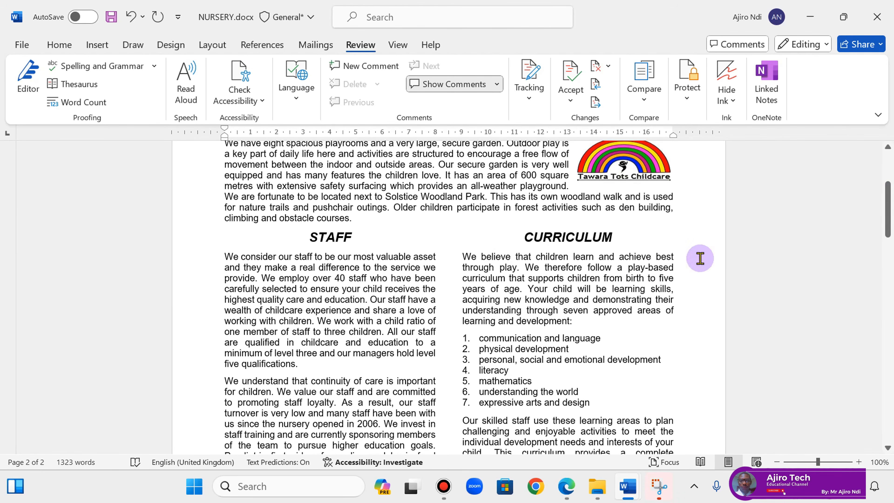
left_click(607, 286)
key("ctrl+a")
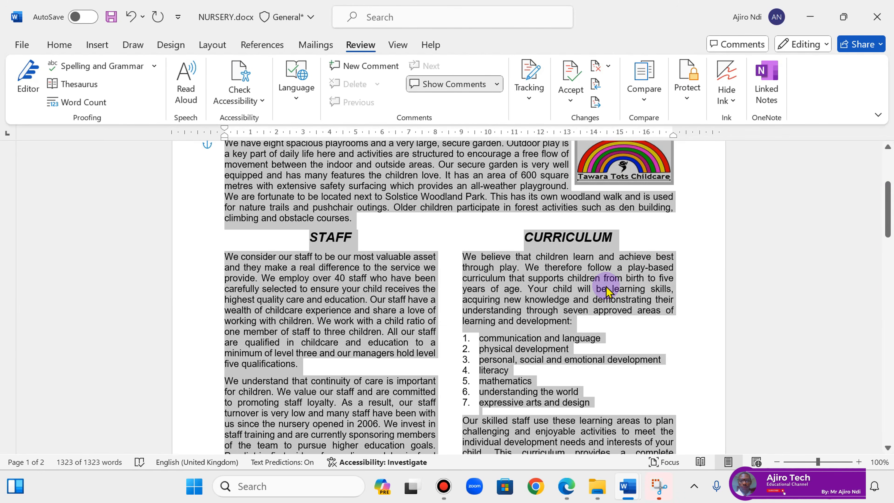
left_click(58, 45)
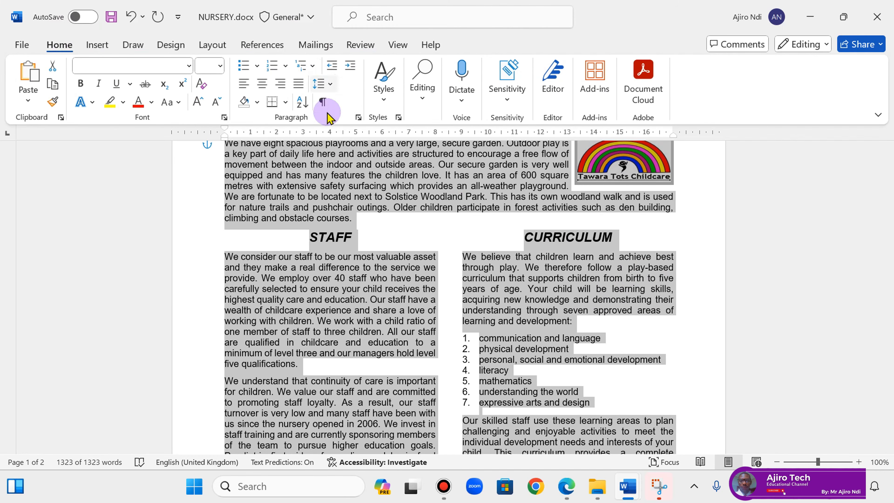
left_click(358, 118)
left_click(577, 59)
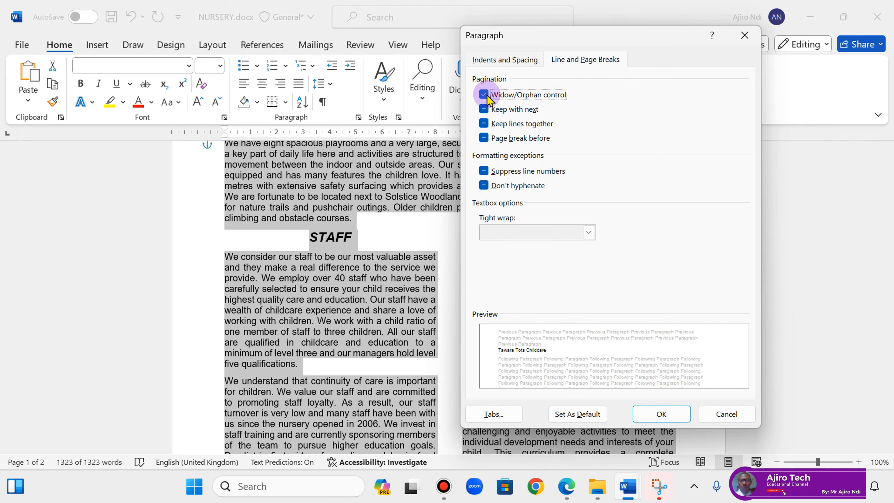
left_click(662, 414)
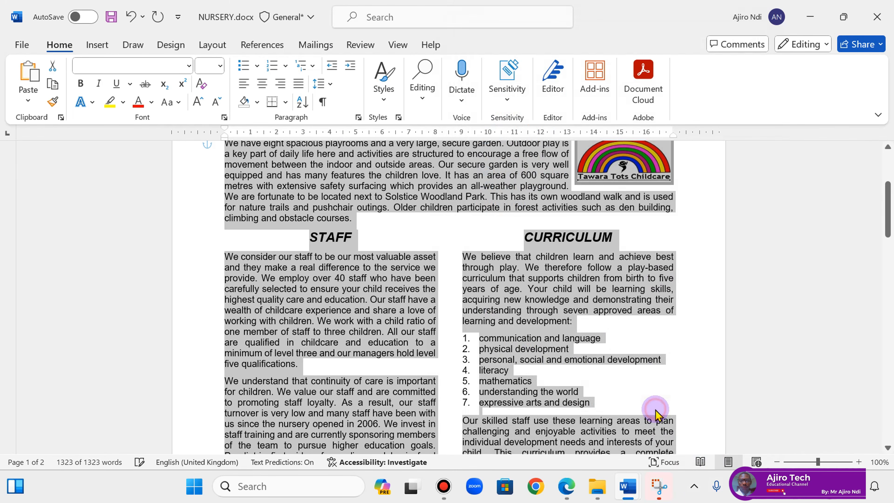
left_click(614, 290)
- Review page 2 of the NURSERY document against the exam paper's instructions
left_click_drag(891, 196, 891, 388)
left_click(566, 486)
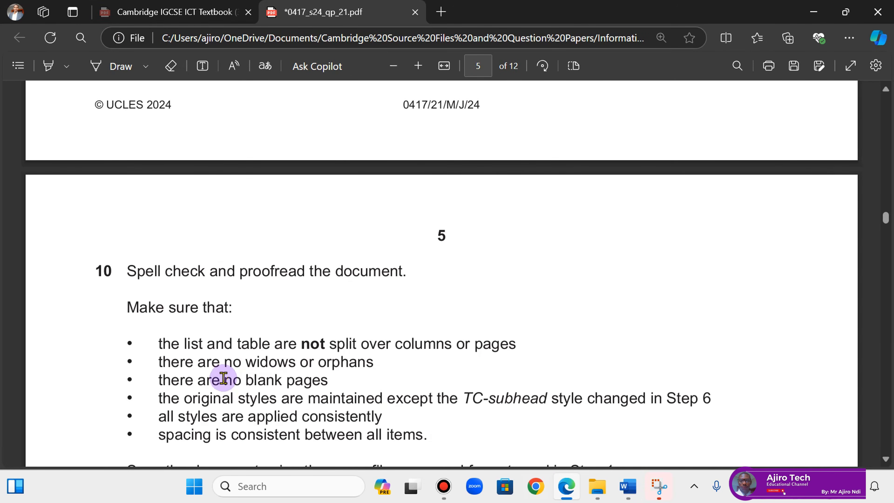
left_click(566, 485)
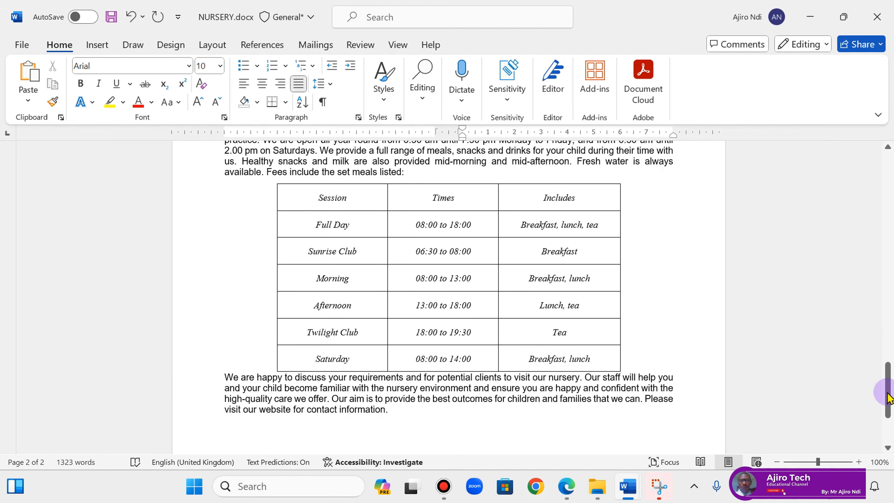
left_click_drag(891, 402, 886, 379)
left_click(564, 487)
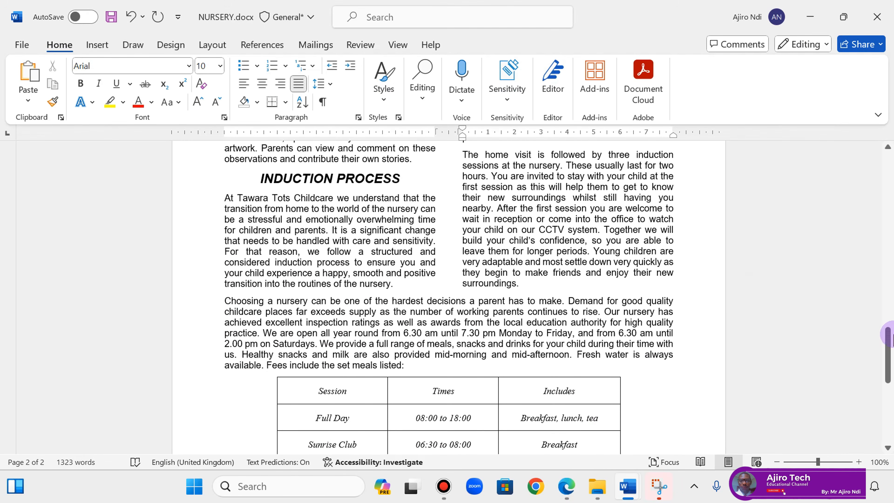
left_click_drag(890, 343, 891, 262)
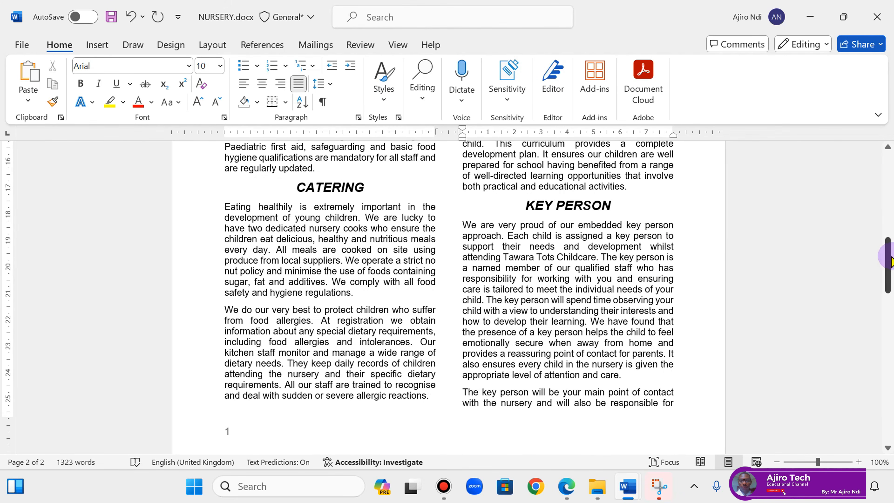
left_click(567, 495)
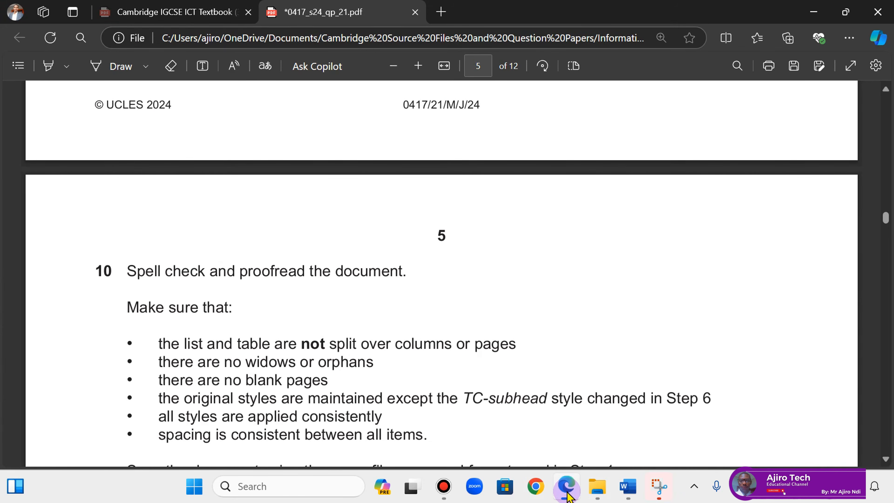
left_click(628, 486)
left_click_drag(892, 260, 891, 328)
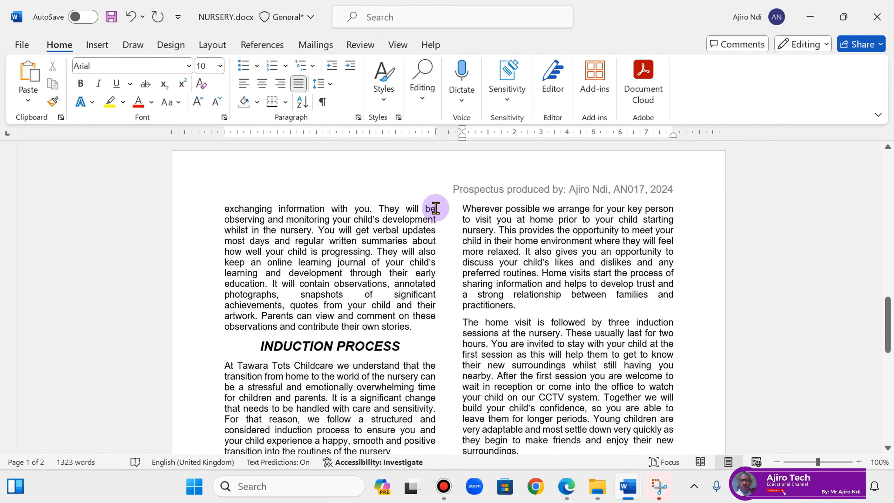
left_click(405, 187)
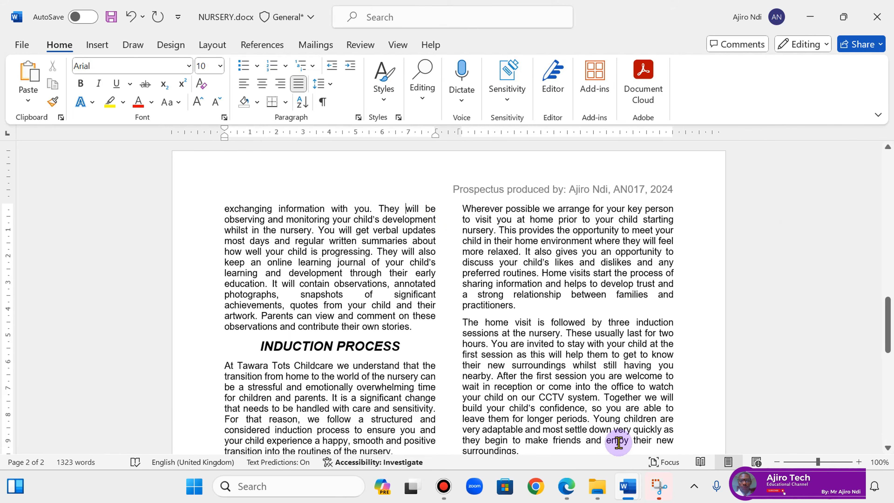
left_click(565, 486)
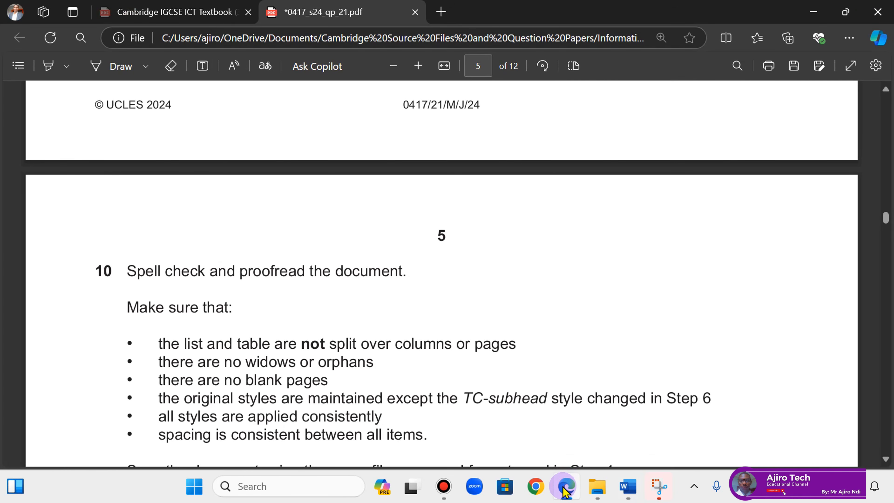
left_click(564, 488)
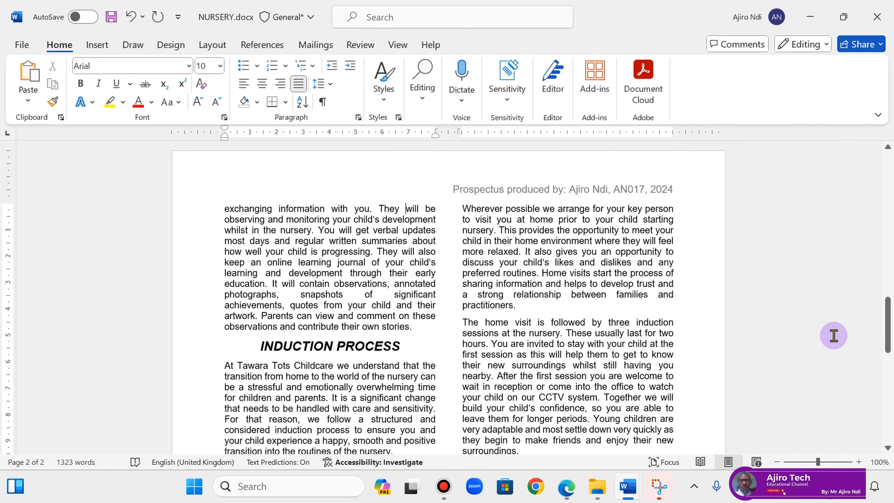
left_click_drag(891, 326, 888, 344)
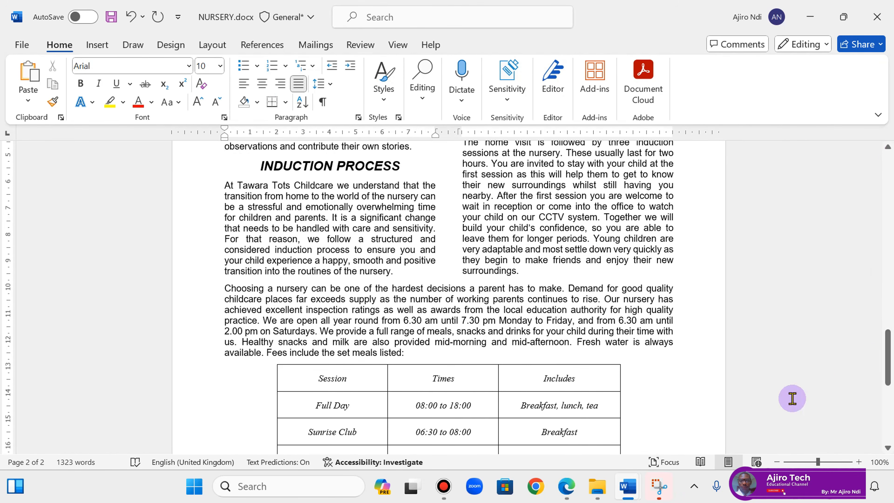
- Scroll the exam paper to Task 2 step 1 about saving the file as NURSERY
left_click(579, 485)
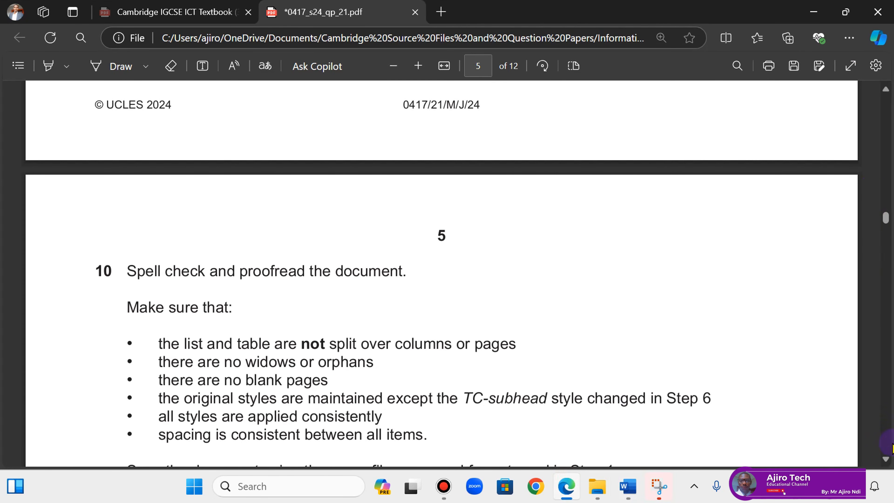
left_click(885, 460)
left_click(886, 460)
left_click(885, 460)
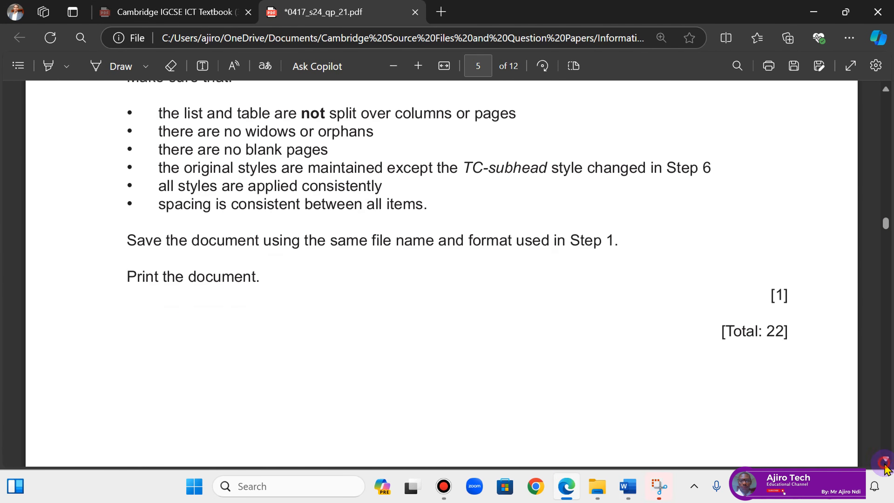
left_click(886, 461)
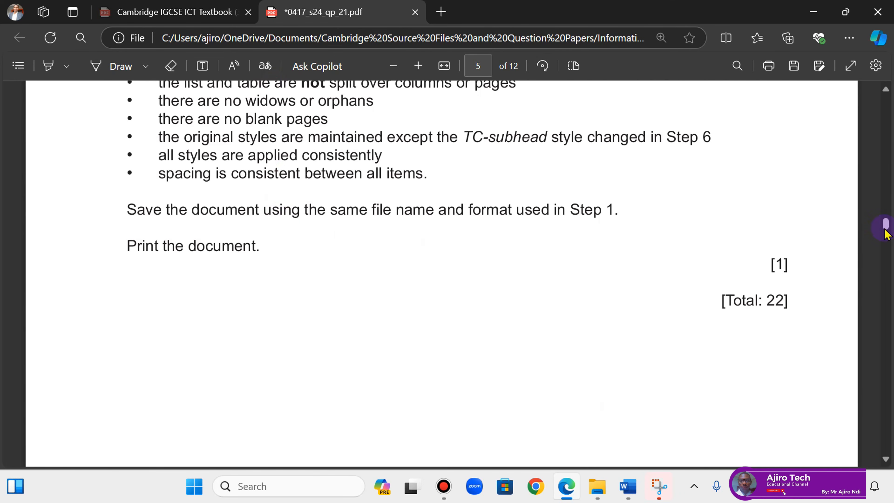
left_click_drag(885, 232, 881, 154)
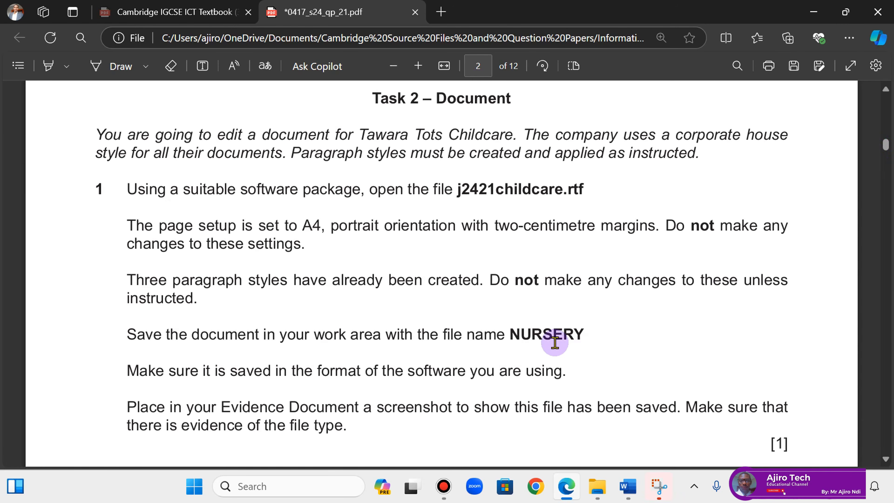
- Save NURSERY.docx after rechecking the question paper
left_click(632, 496)
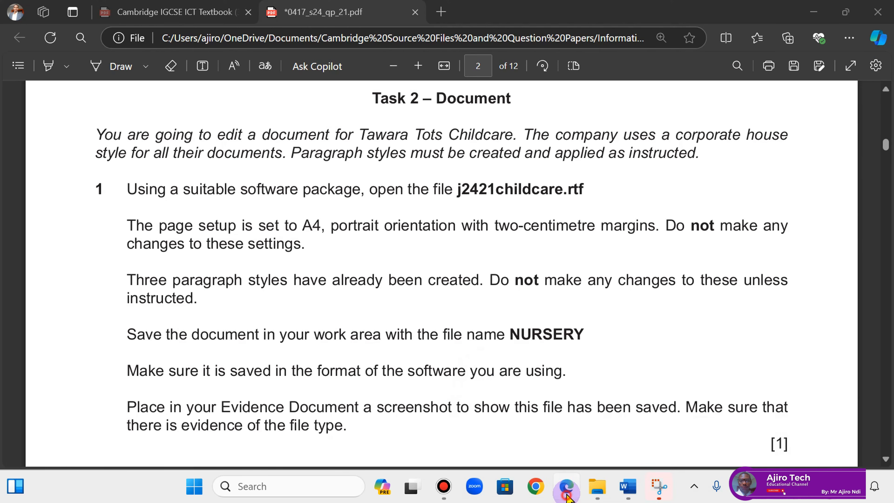
left_click(566, 485)
left_click_drag(891, 145, 891, 225)
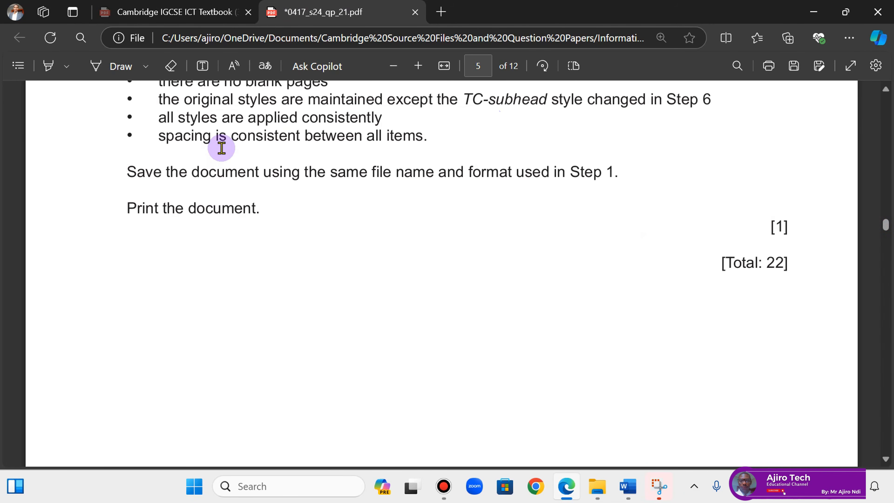
mouse_move(628, 487)
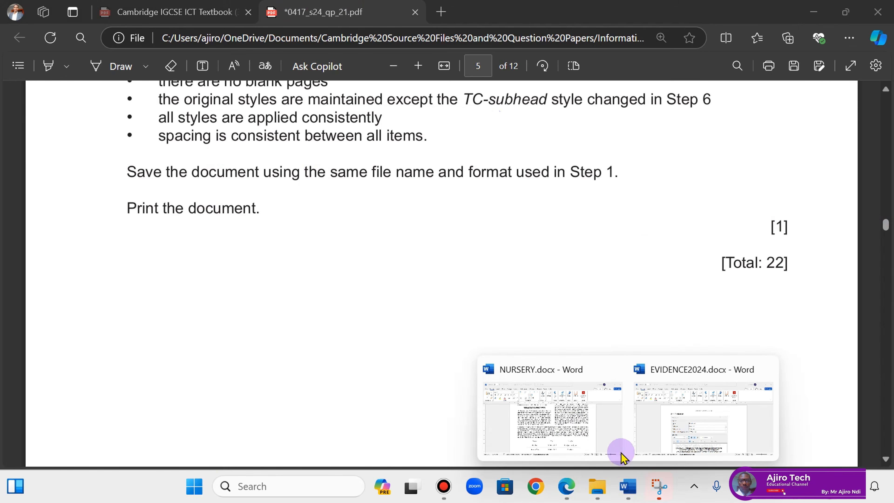
left_click(566, 423)
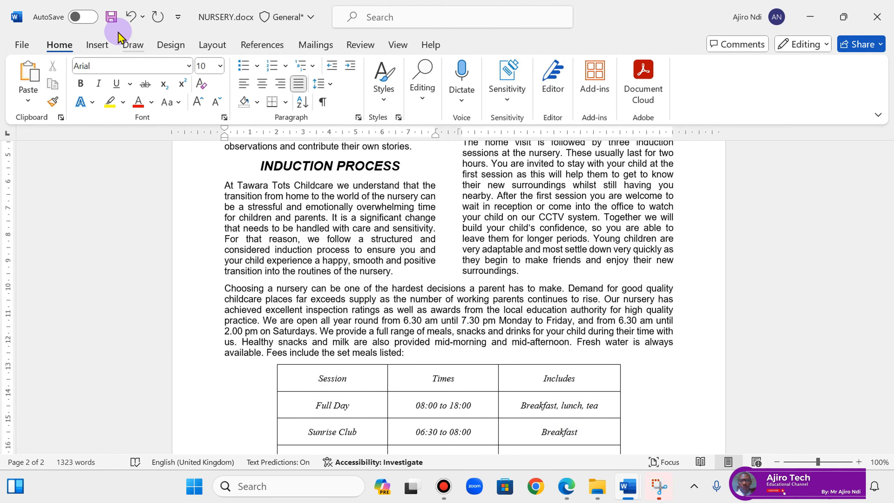
left_click(111, 18)
- Print the two-page document to Microsoft Print to PDF
left_click(21, 44)
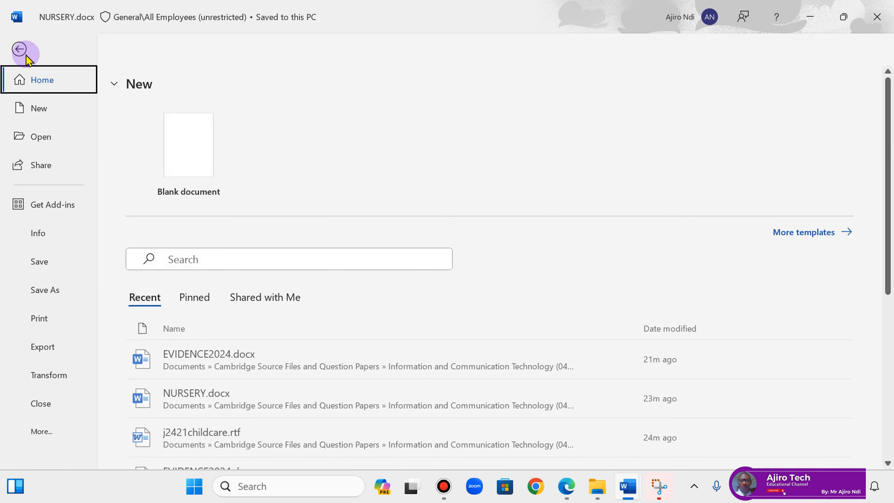
left_click(67, 319)
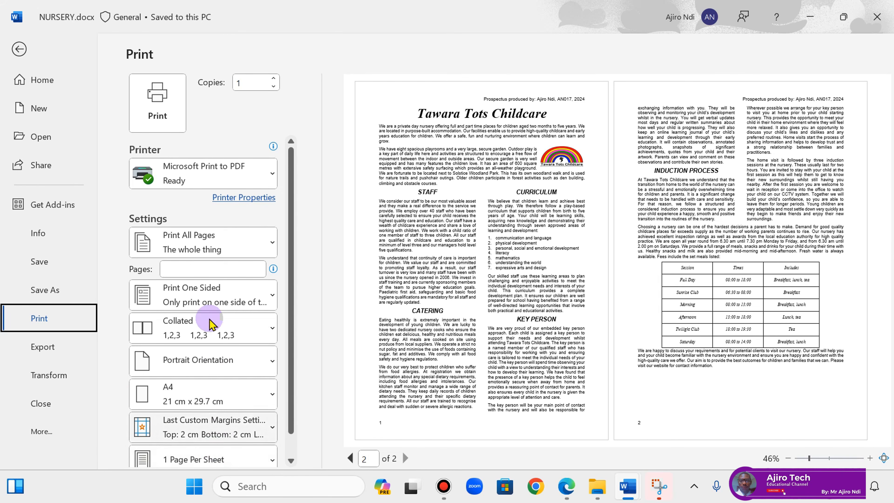
mouse_move(174, 177)
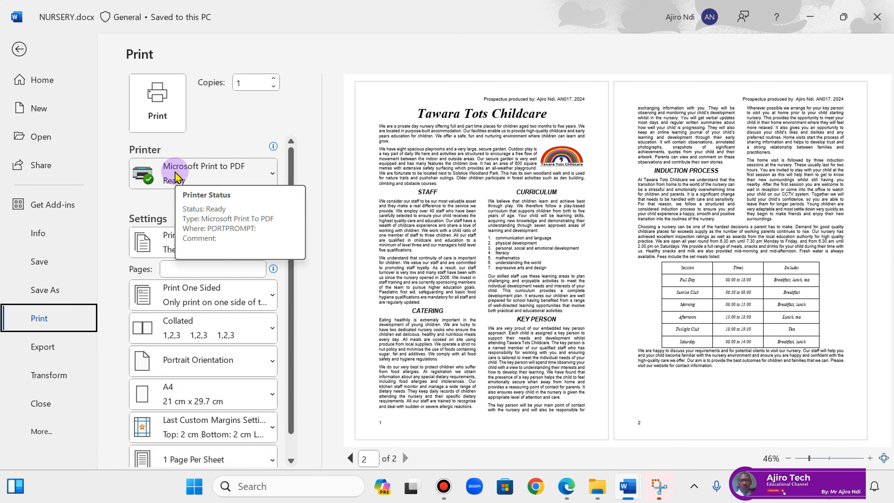
left_click(167, 117)
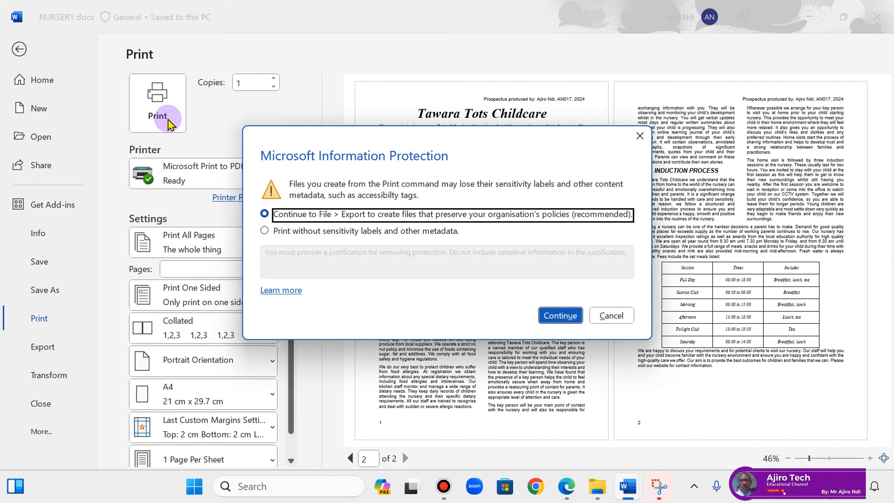
- Choose to print without sensitivity labels, entering a short justification
left_click(280, 231)
left_click(301, 274)
type("Ajiro Tech")
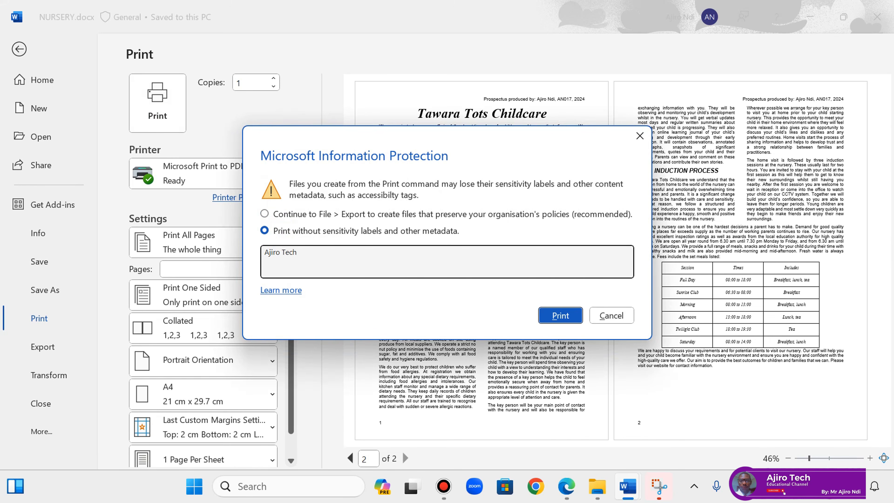
left_click(560, 315)
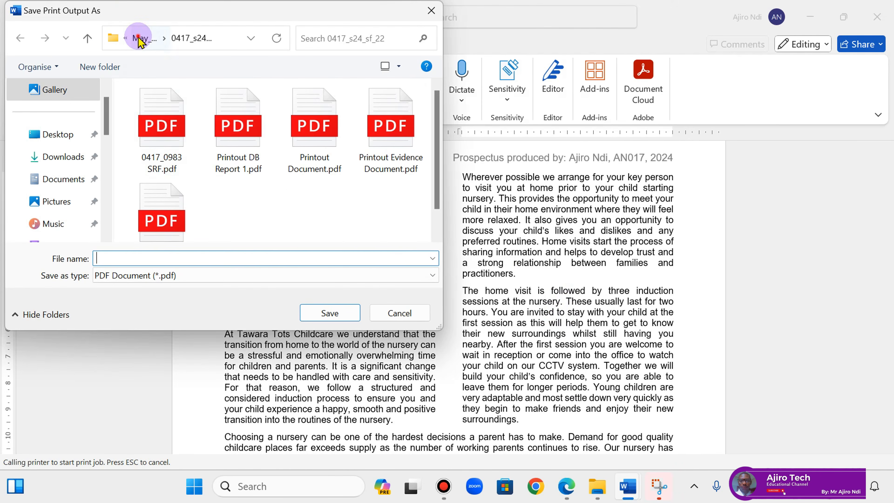
- Save the PDF as 'Printout Document' in the 0417_s24_sf_21 folder
left_click(140, 41)
double_click(172, 140)
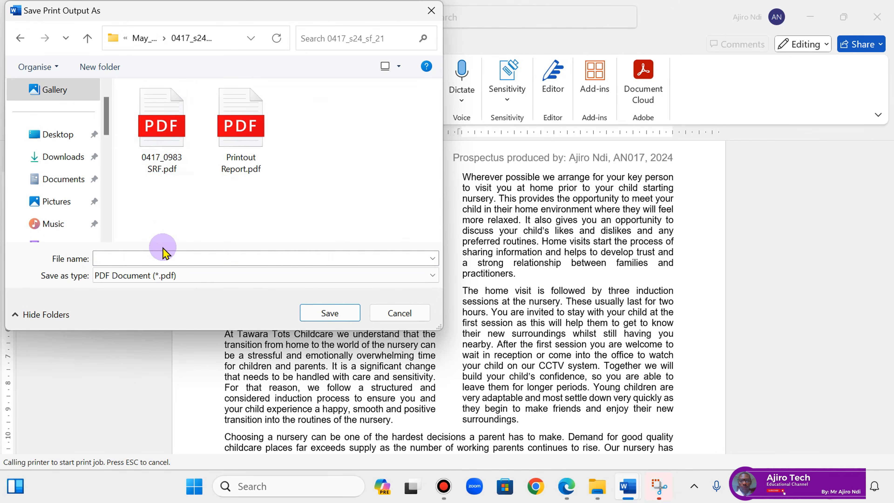
left_click(155, 261)
type("Pr")
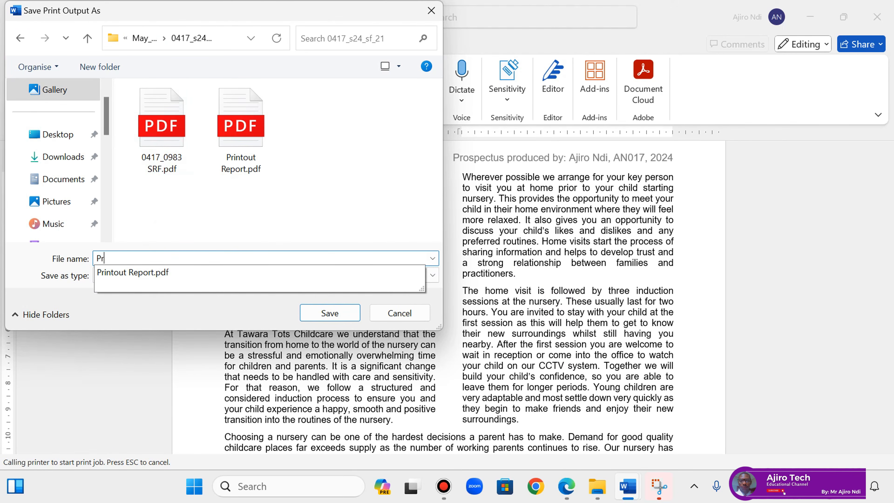
type("intout Document")
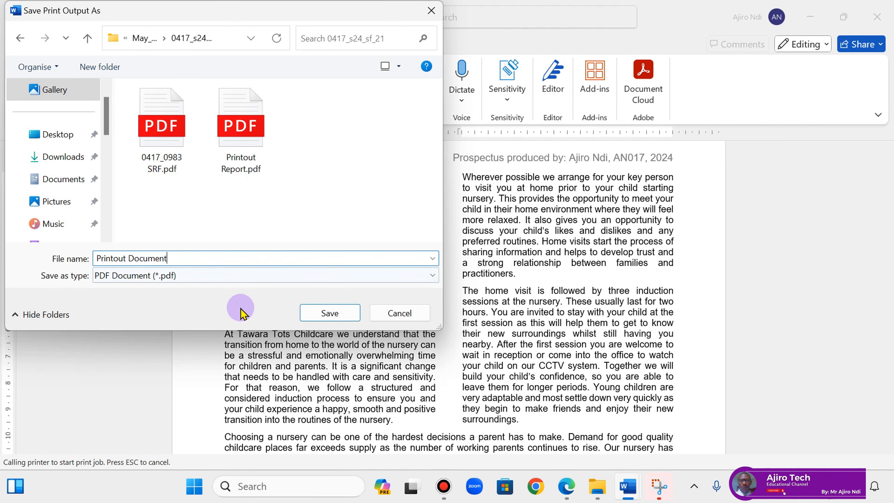
left_click(330, 313)
- In EVIDENCE2024.docx, insert a page break before 'Step 15 evidence:' and save the document
mouse_move(628, 486)
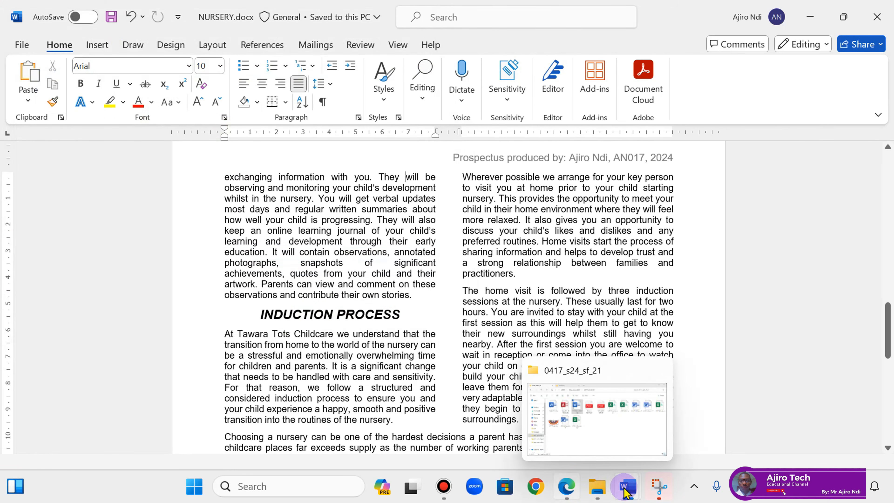
left_click(684, 428)
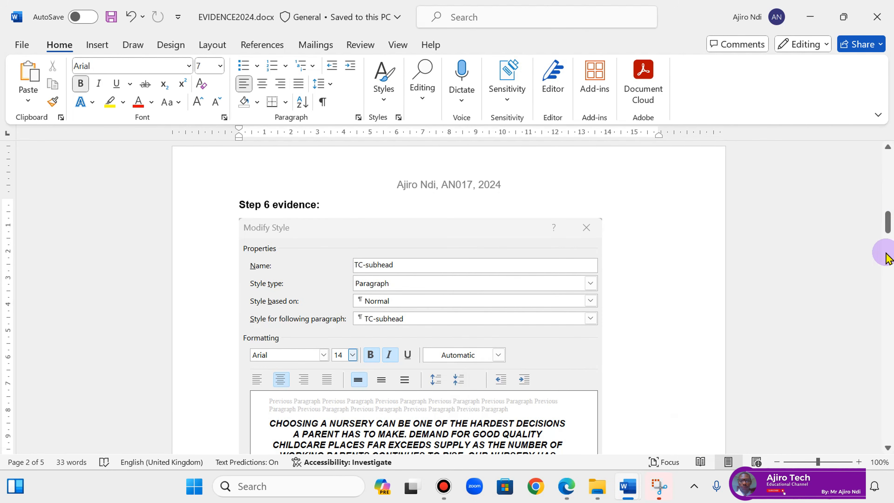
left_click_drag(890, 227, 876, 303)
left_click(239, 341)
key("ctrl+Return")
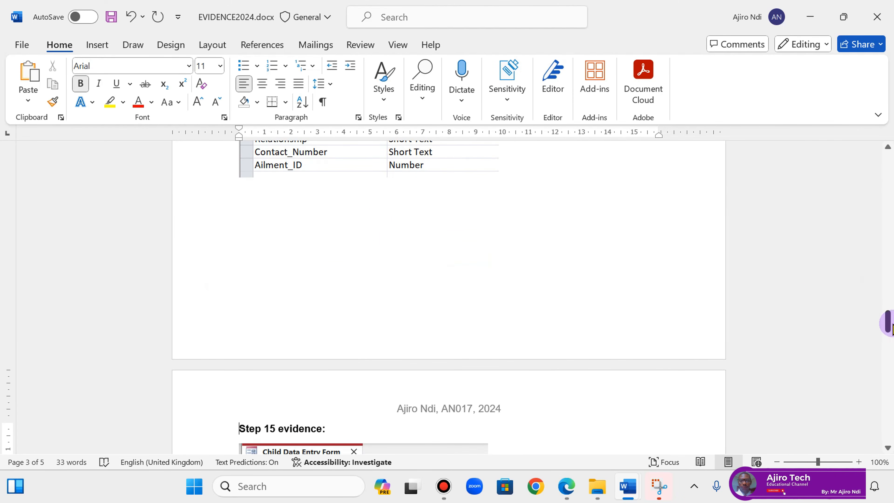
left_click_drag(888, 319, 888, 271)
left_click(112, 18)
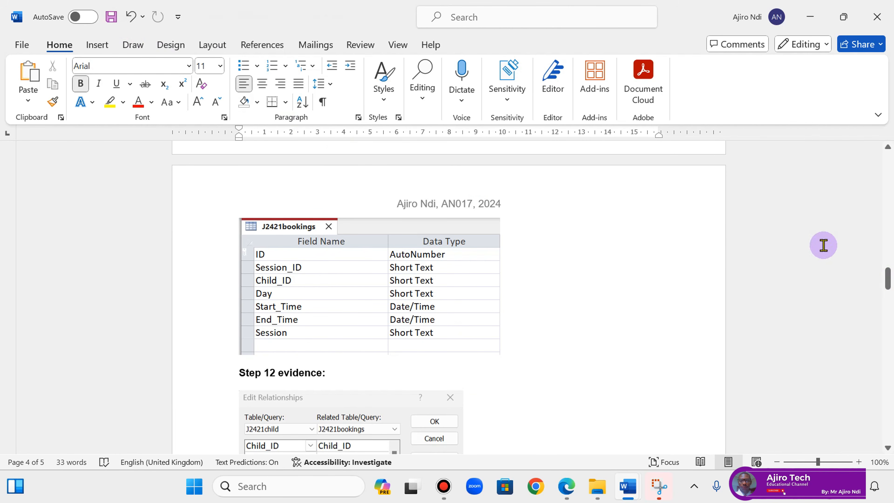
left_click_drag(890, 278, 890, 222)
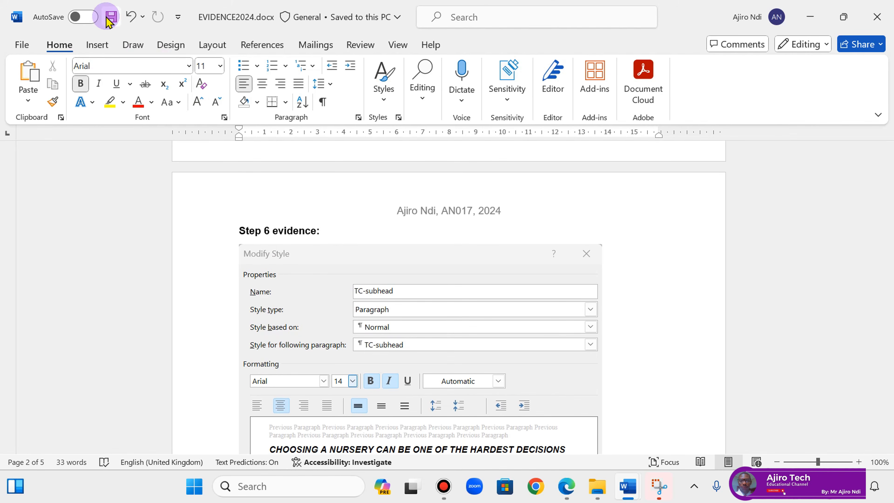
left_click(822, 6)
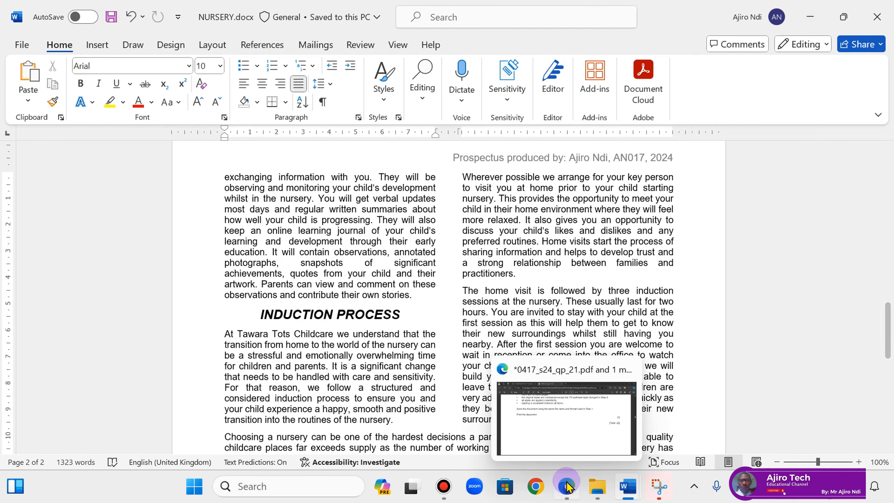
- Open Printout Document.pdf from the 0417_s24_sf_21 folder to view the printed prospectus
left_click(594, 493)
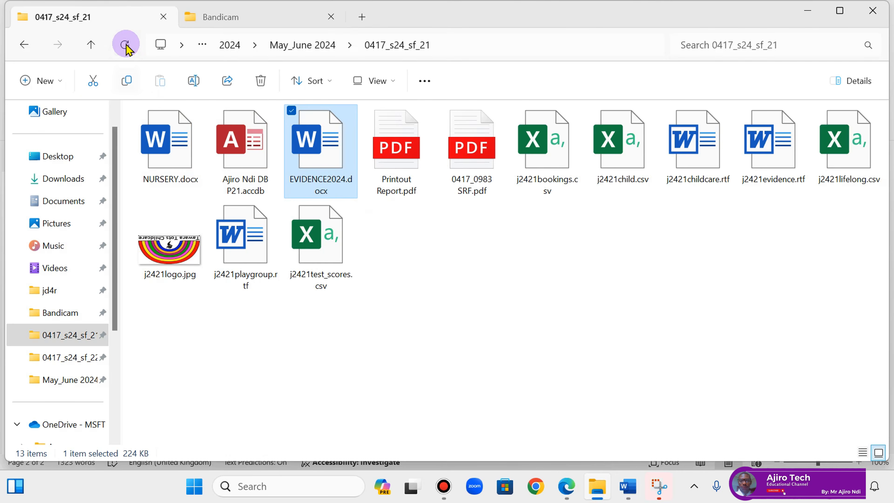
double_click(244, 179)
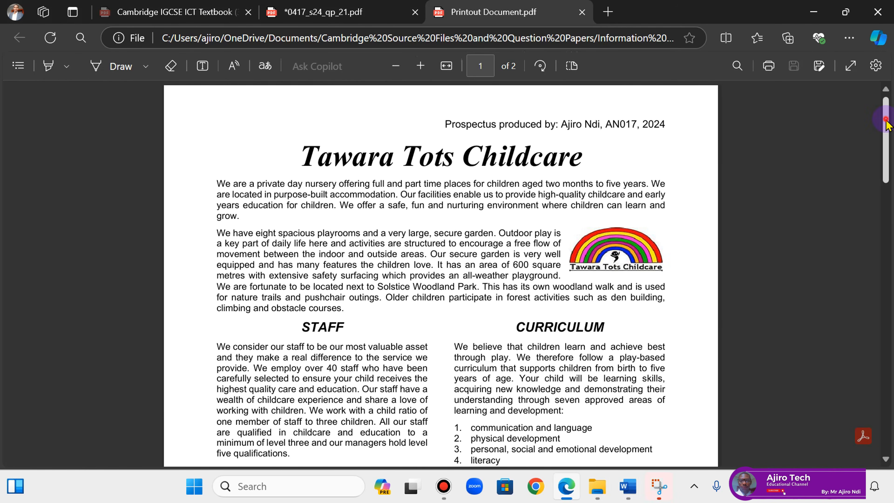
mouse_move(885, 120)
left_mouse_down()
mouse_move(890, 376)
mouse_move(880, 125)
left_mouse_up()
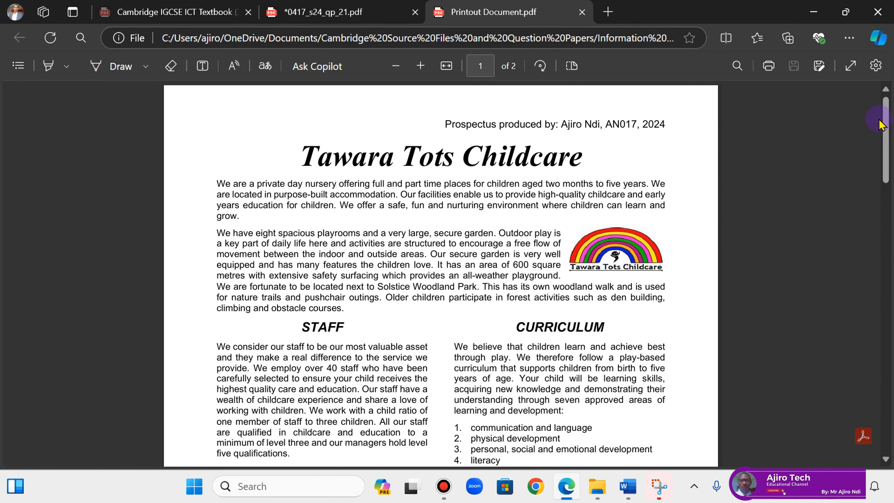